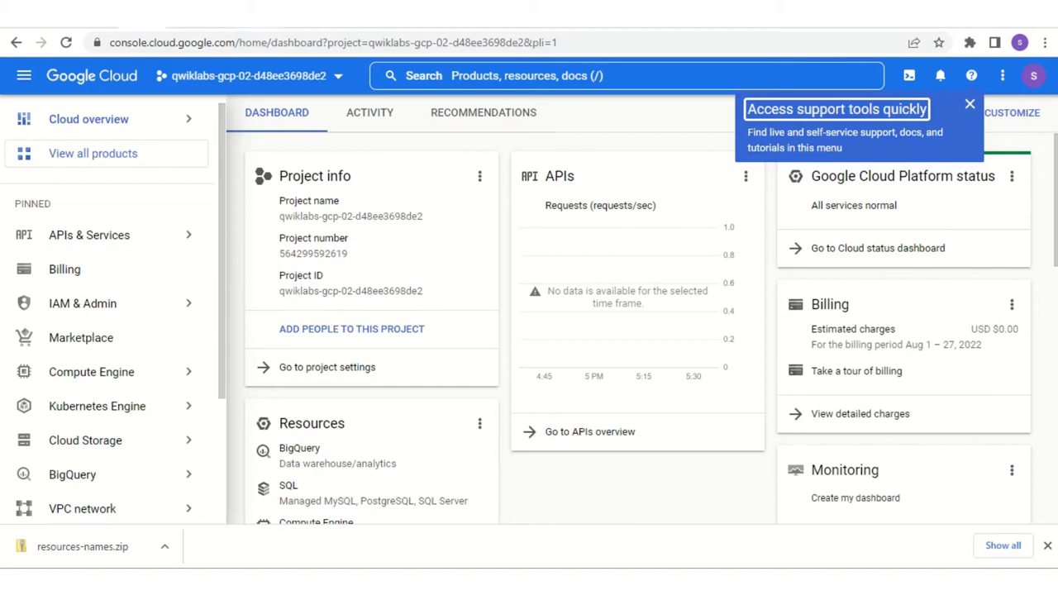
Open BigQuery from the list of pinned Google Cloud products.
key(ctrl+Tab)
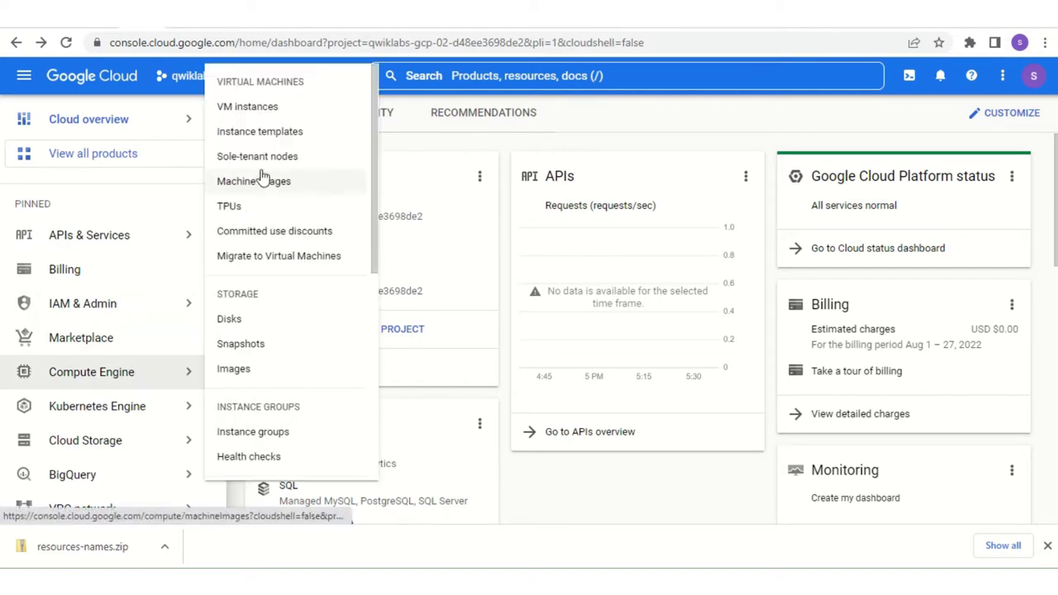
scroll(129, 401, down, 2)
scroll(128, 401, down, 1)
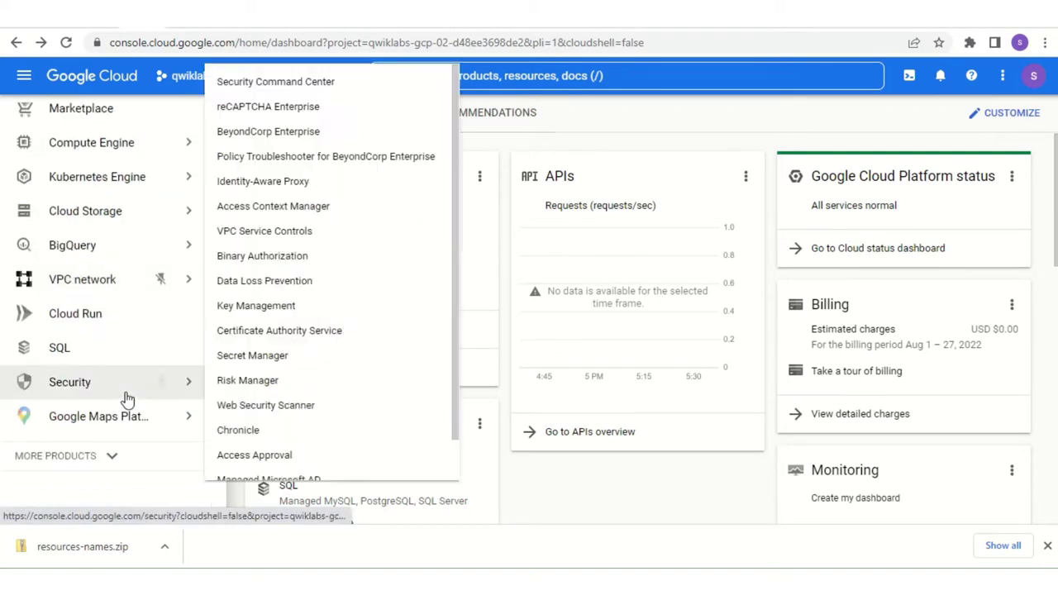
click(97, 246)
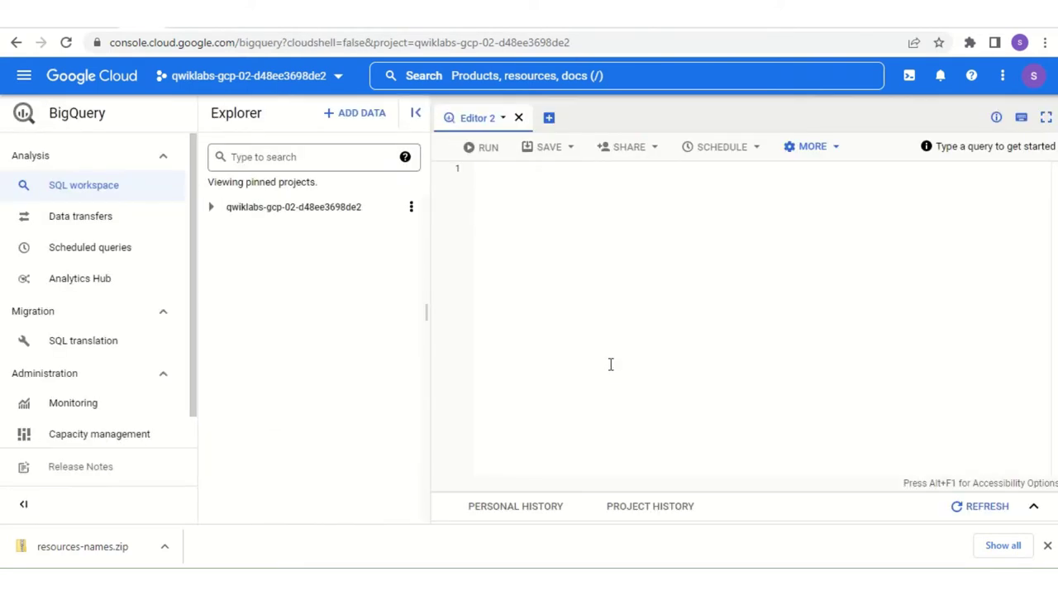
Create a dataset with the ID taxirides in the project, using us-west1 (Oregon) as the data location.
click(411, 209)
click(436, 237)
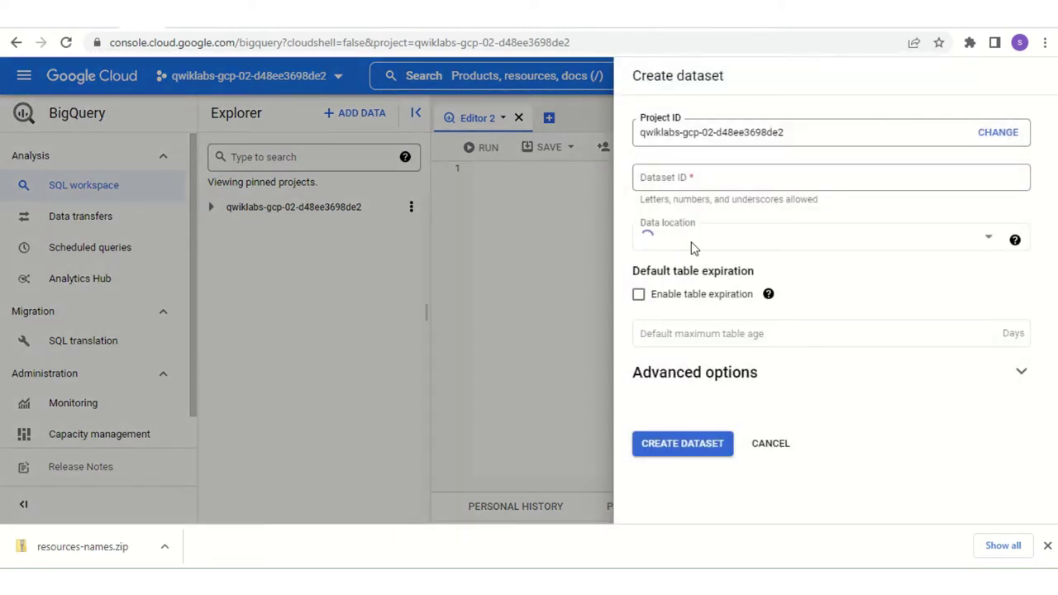
click(682, 179)
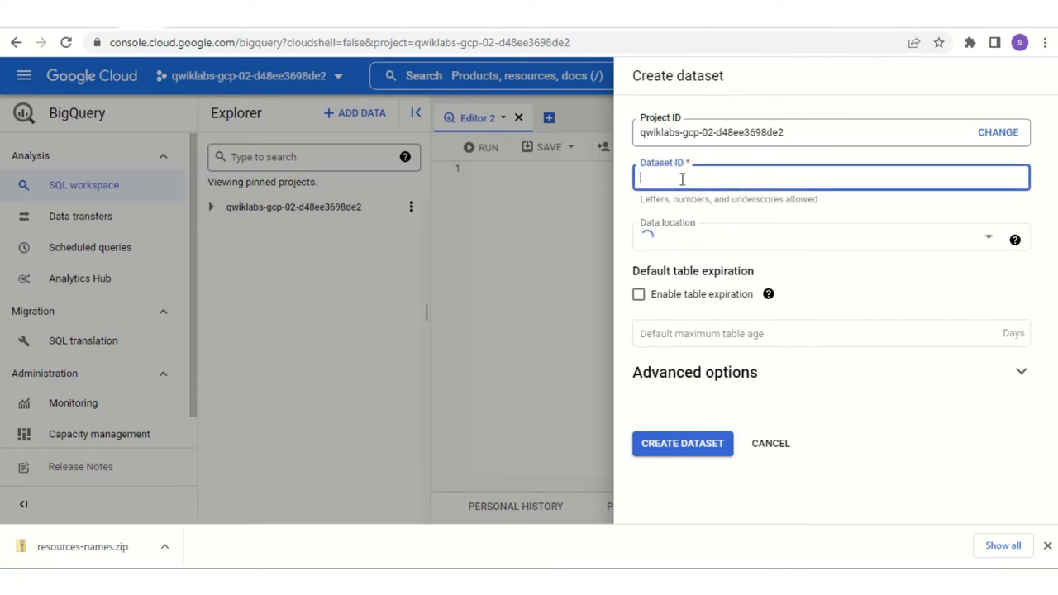
text(taxirides)
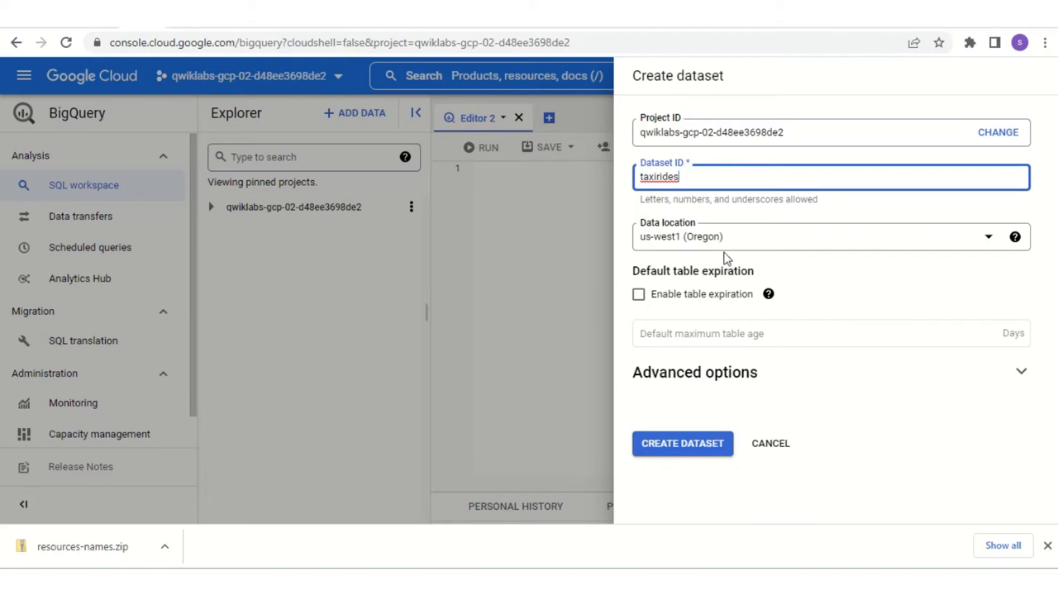
click(701, 242)
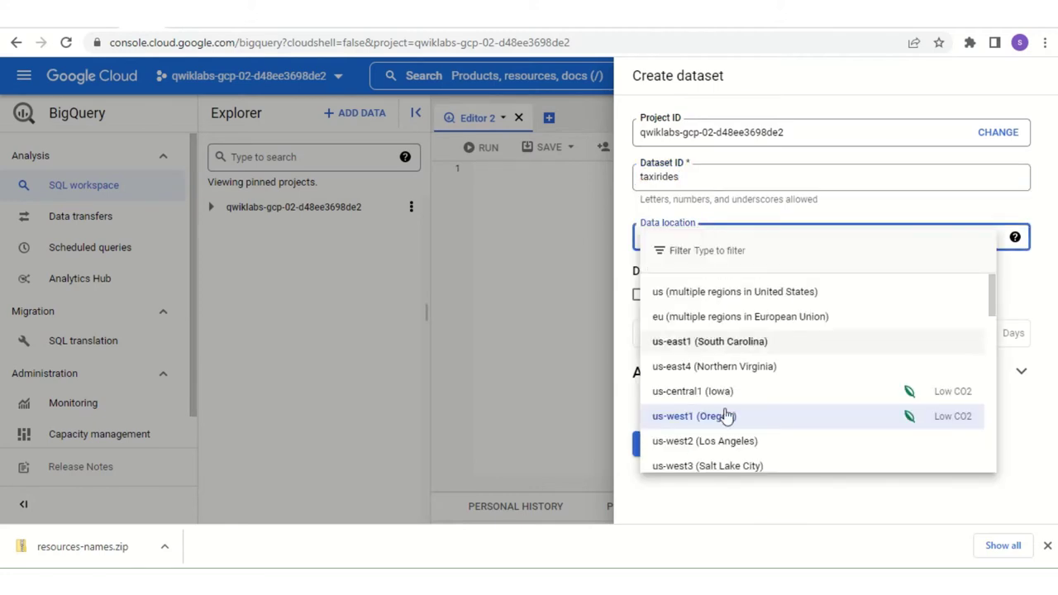
click(719, 417)
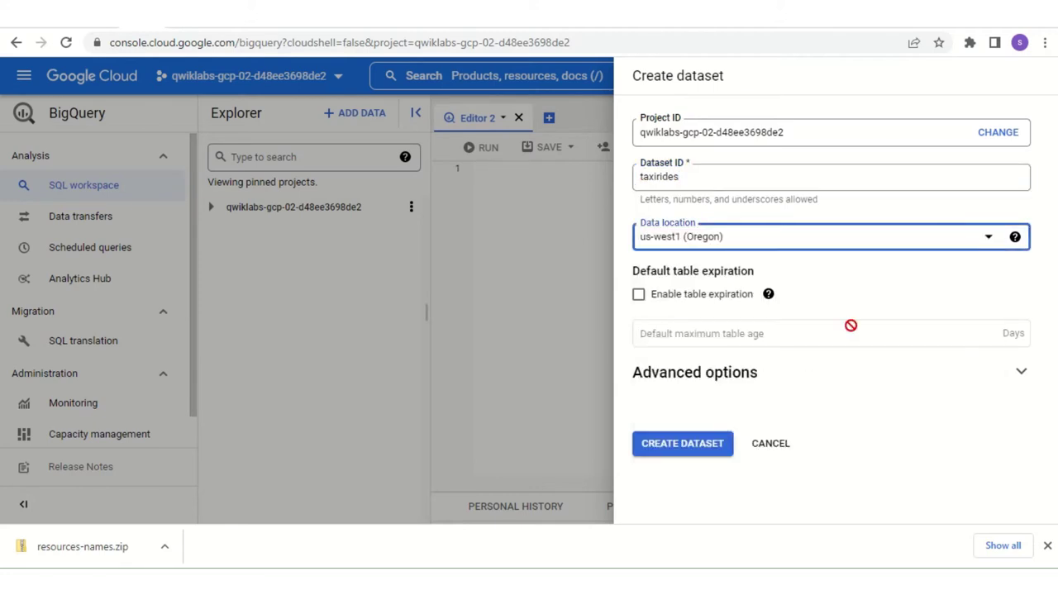
click(693, 446)
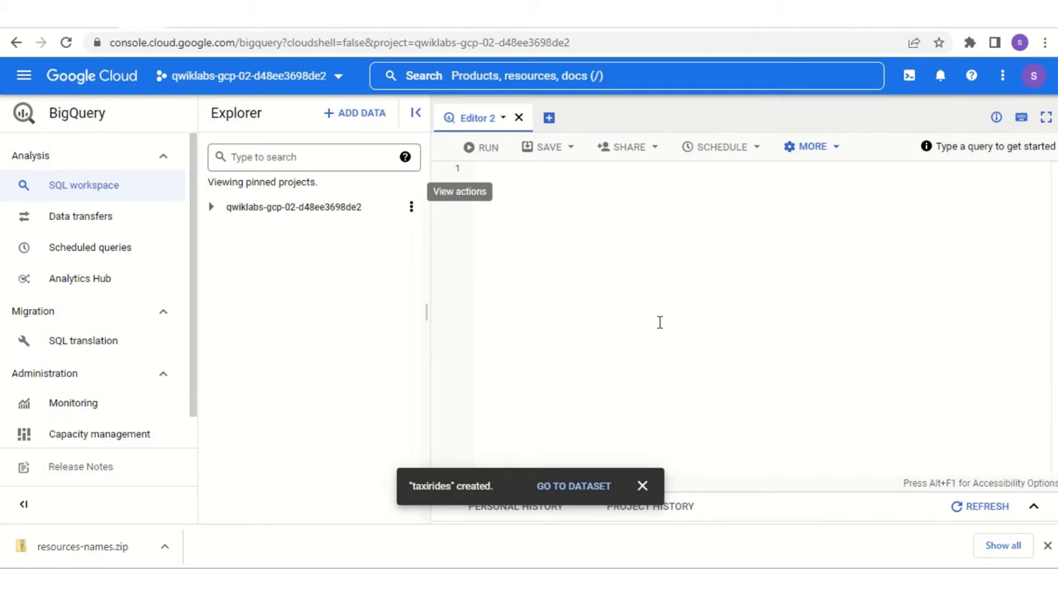
Open the taxirides dataset and start a new table in it named realtime.
click(210, 207)
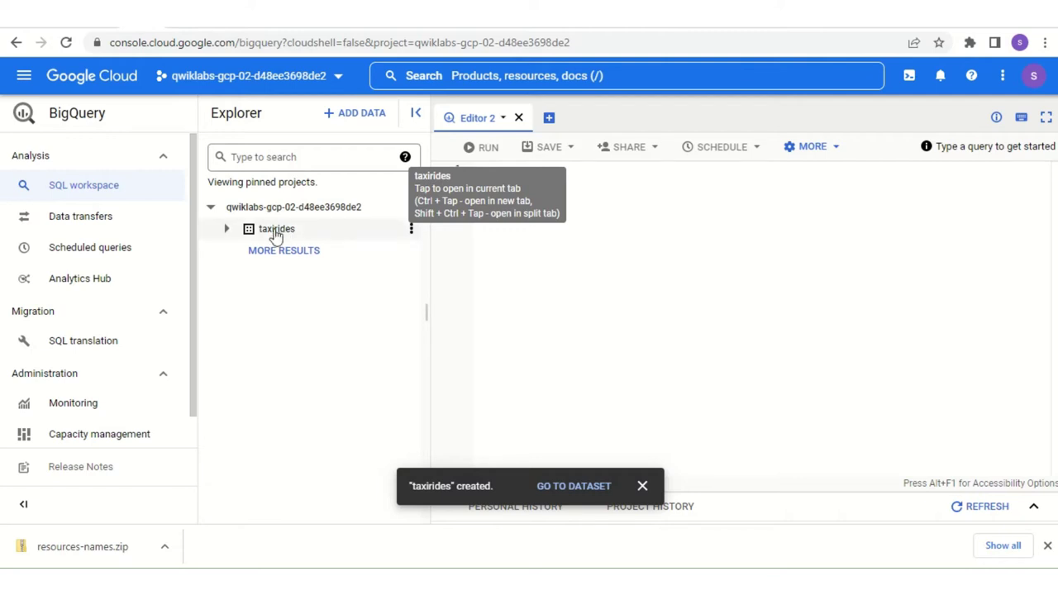
click(372, 233)
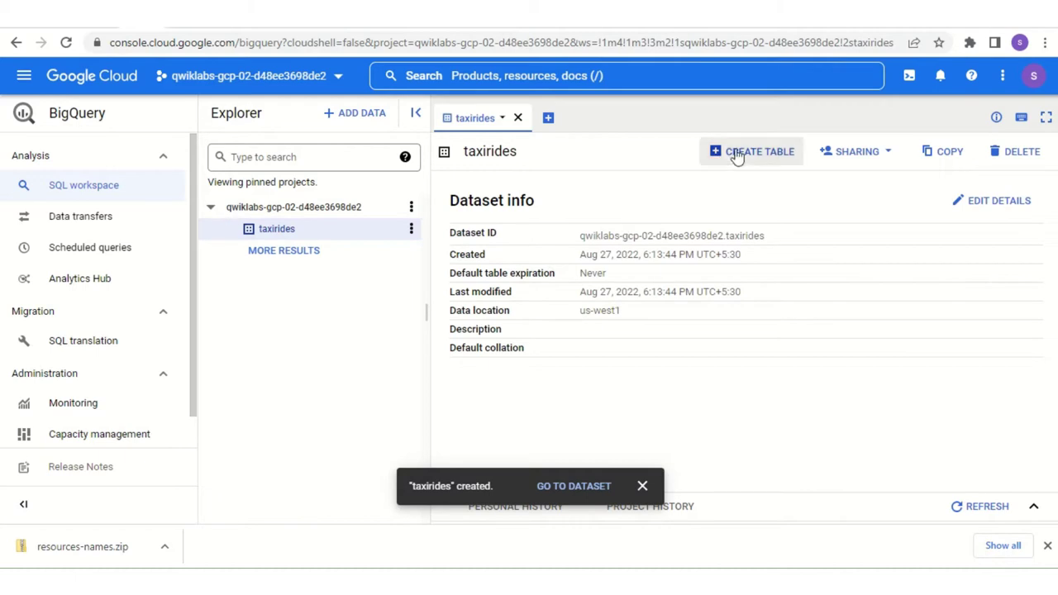
click(752, 152)
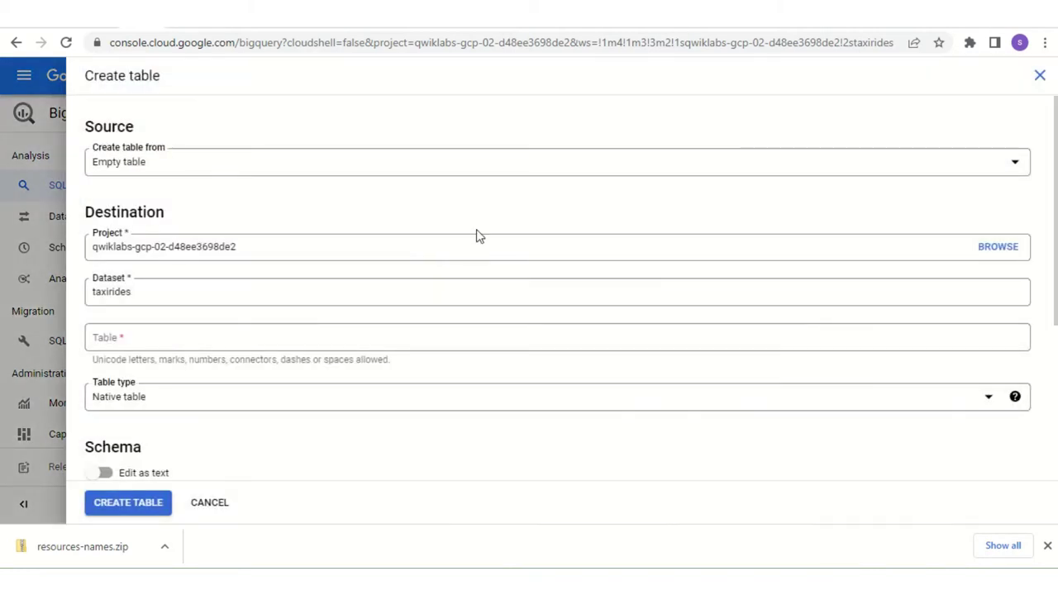
click(147, 331)
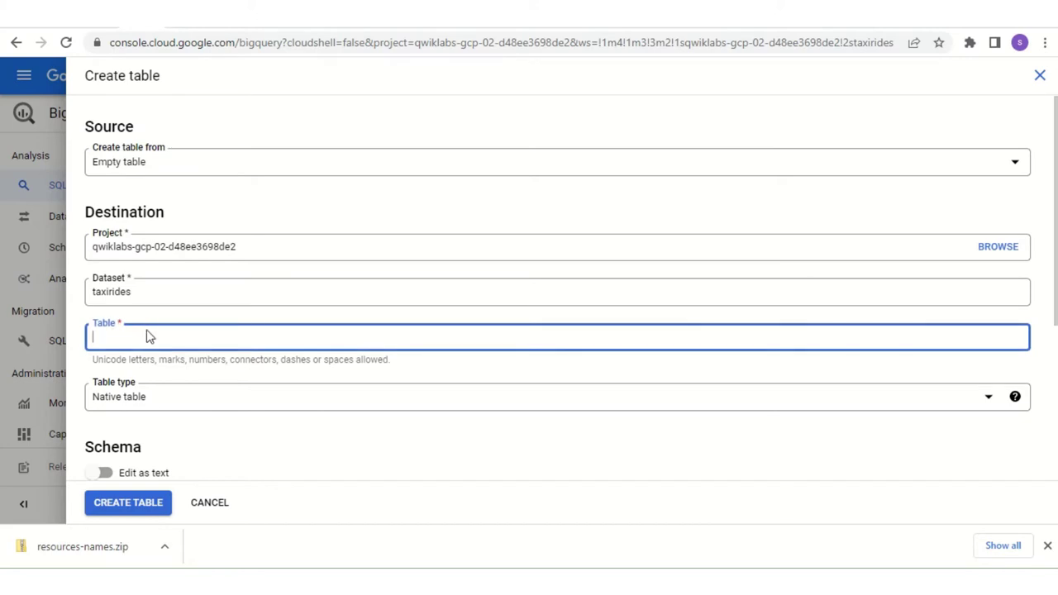
text(realtime)
Switch the table schema to text editing and enter ride_id:string, as the first field line.
scroll(198, 422, down, 1)
scroll(198, 421, down, 3)
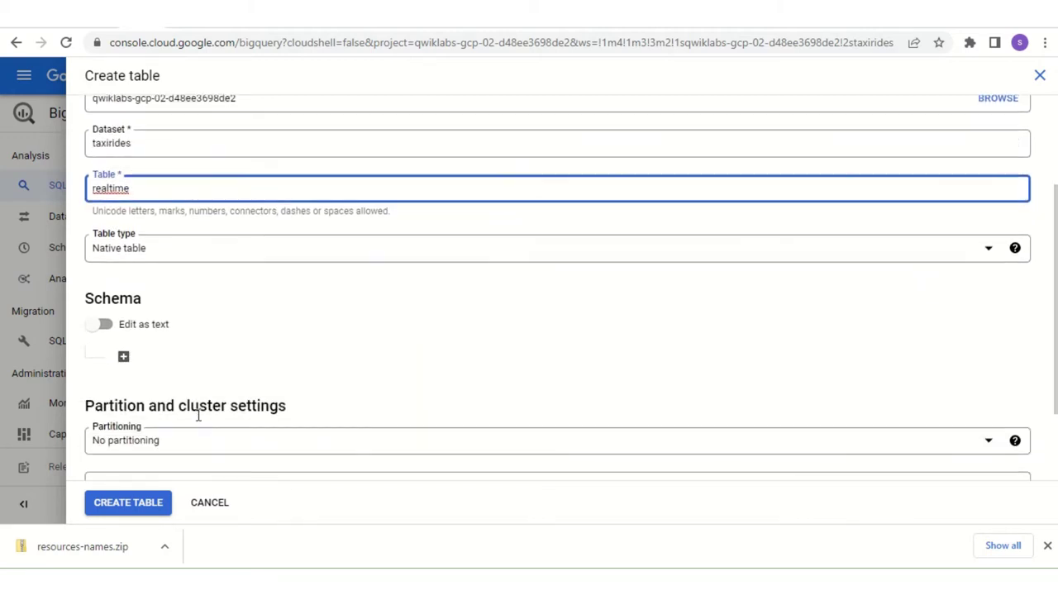
click(109, 327)
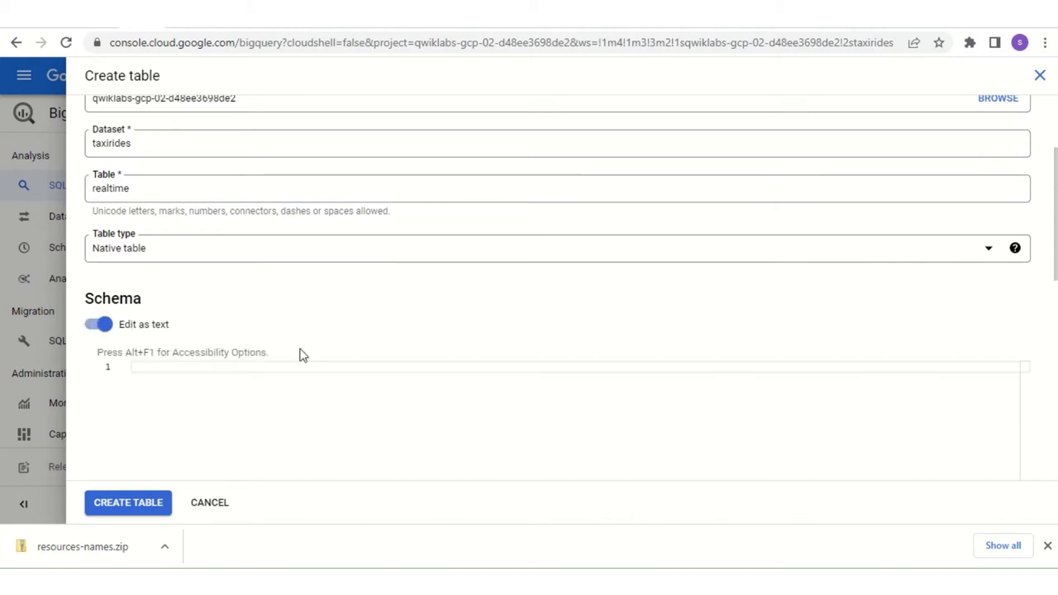
scroll(351, 360, down, 1)
click(251, 302)
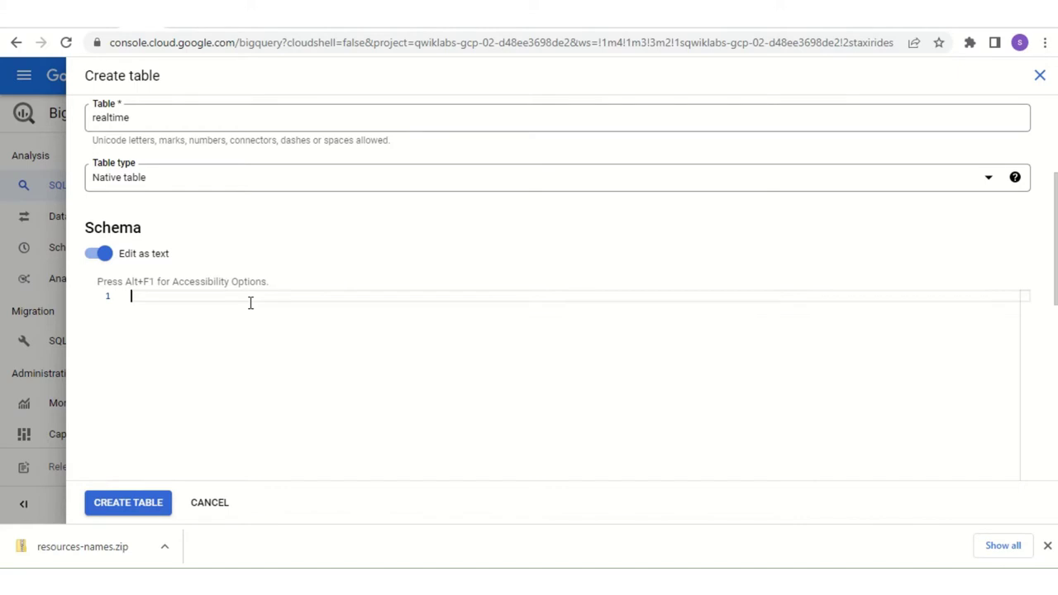
click(251, 303)
text(rid)
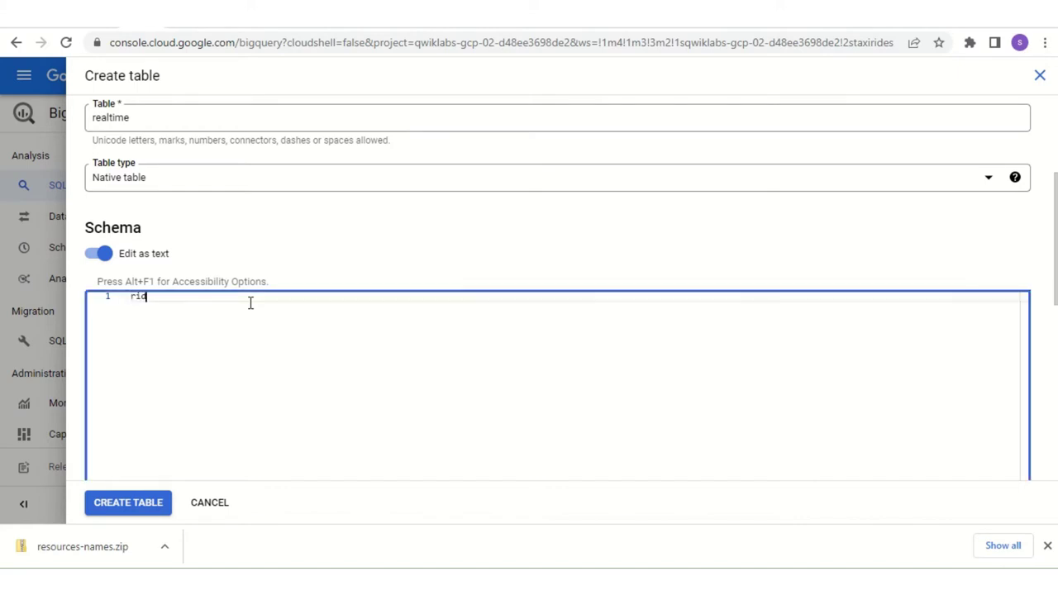
text(e_id:string,)
key(Return)
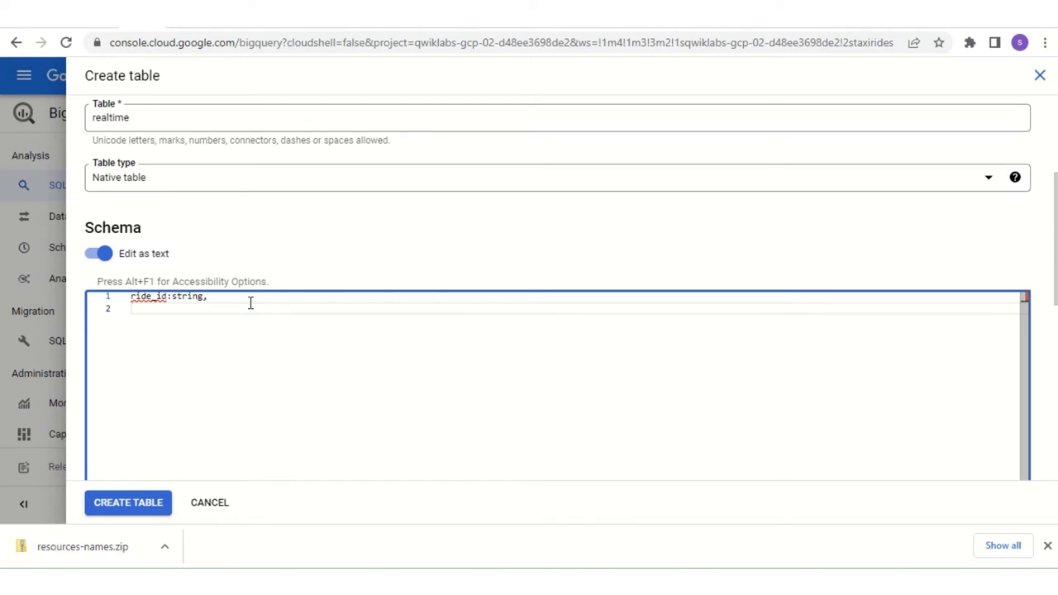
Add the schema lines point_idx:integer, latitude:float, and logitude:float, each ending with a comma.
text(point_idx:integer,)
key(Return)
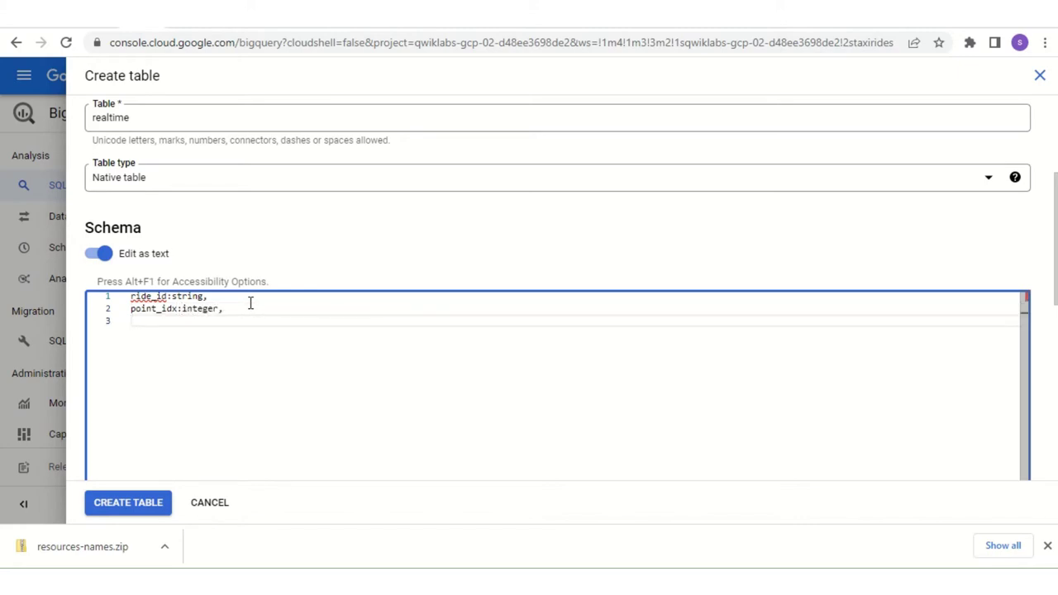
text(latitude:float,)
key(Return)
text(l)
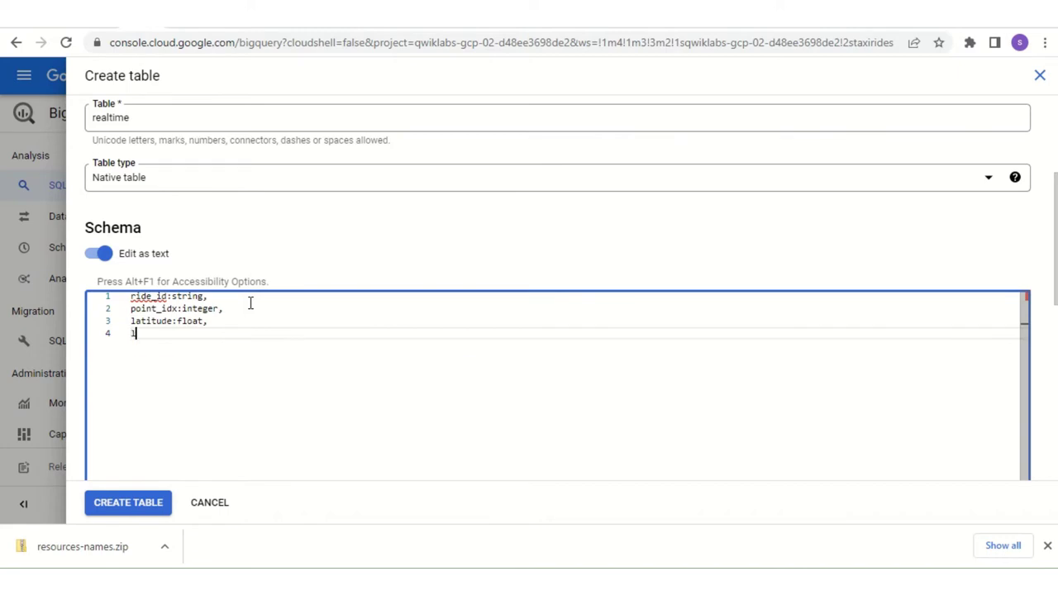
text(ogitude:float,)
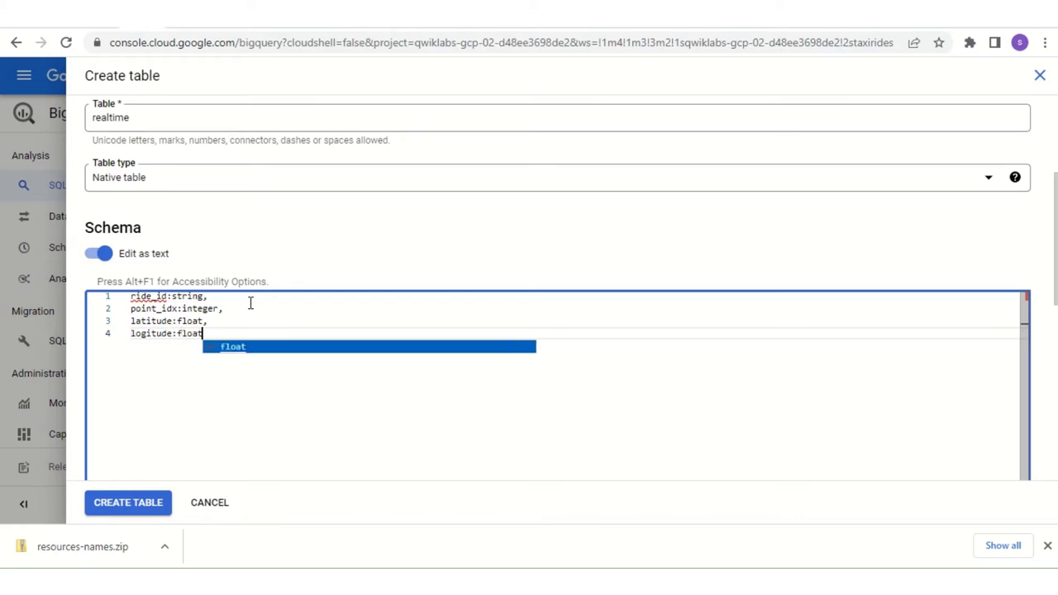
key(Return)
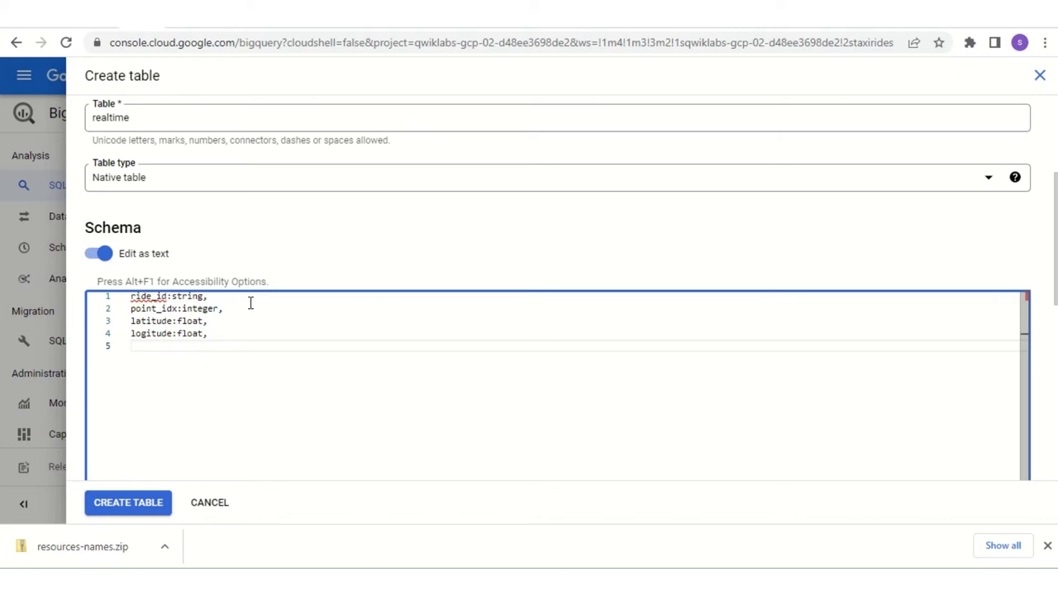
Add the schema lines timestamp:timestamp, and meter_reading:float, below the coordinate fields, each ending with a comma.
text(timestamp:time)
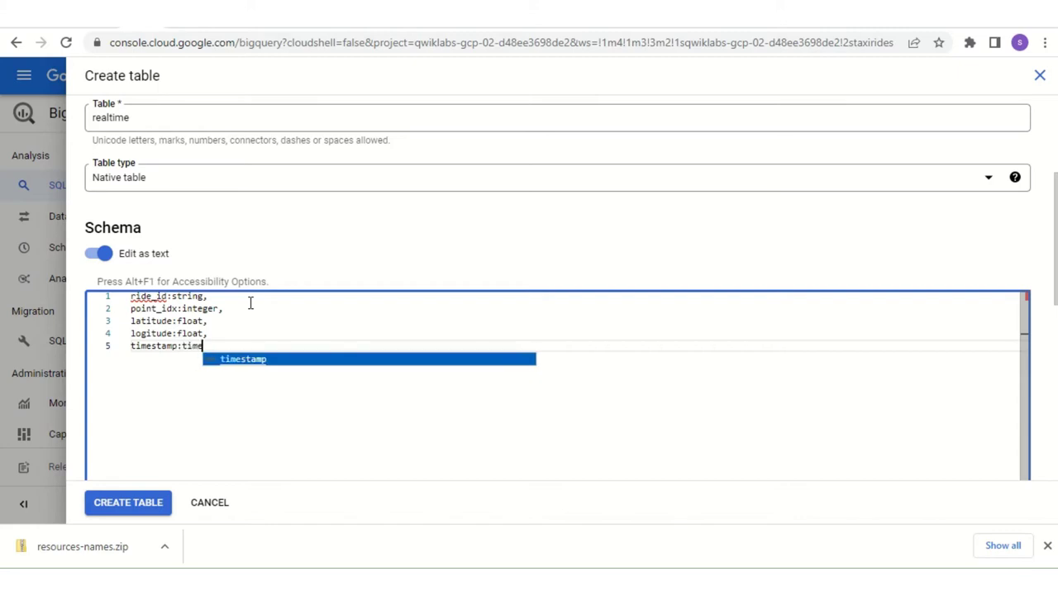
key(Return)
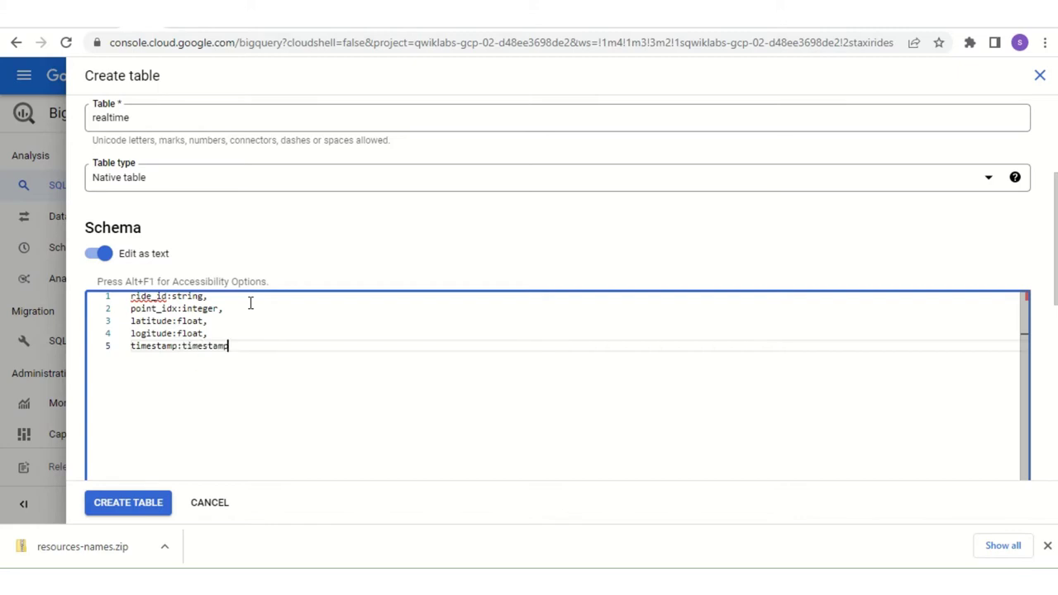
text(,)
key(Return)
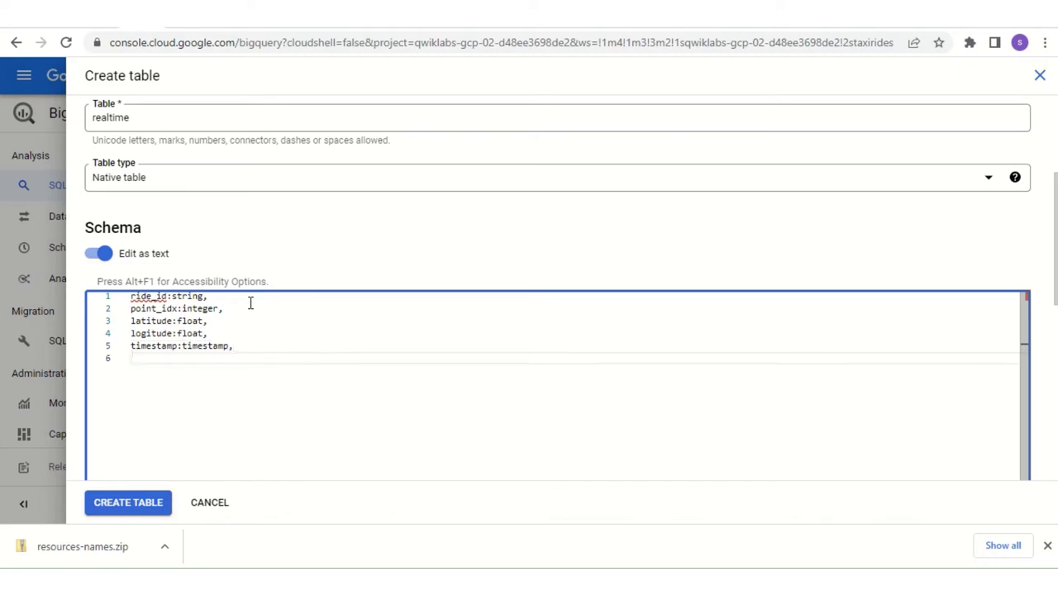
text(meter_reading:float,)
key(Return)
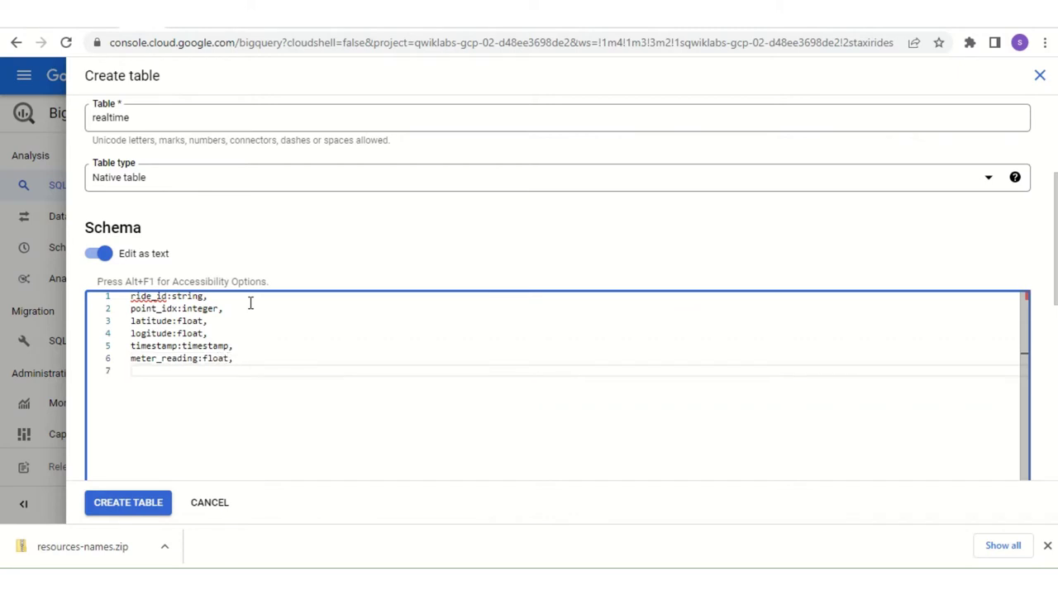
Add the field meter_increment:float, followed by a comma, on the schema line below meter_reading.
text(mete)
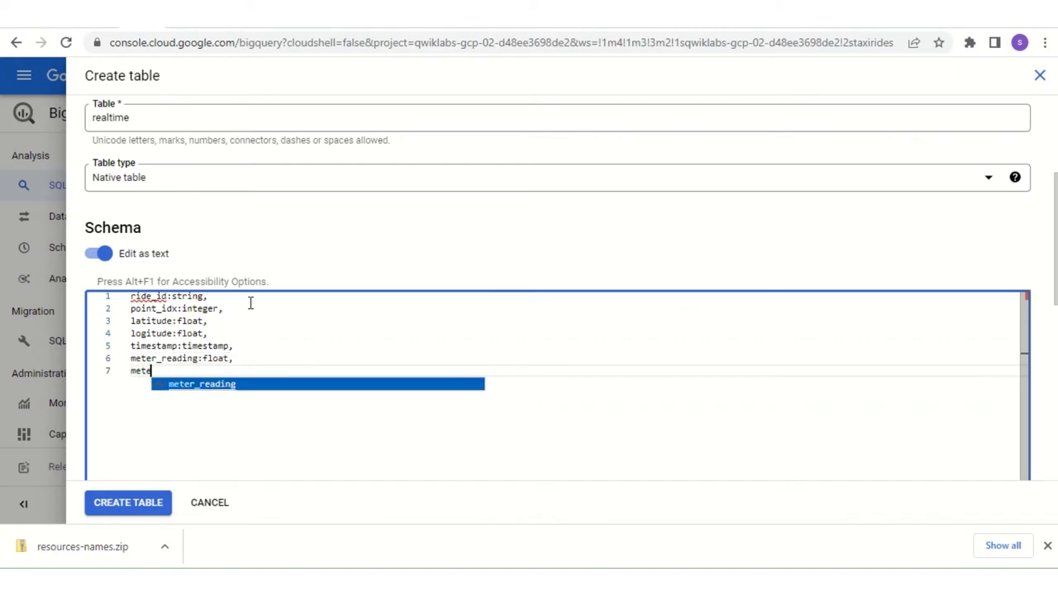
text(r_)
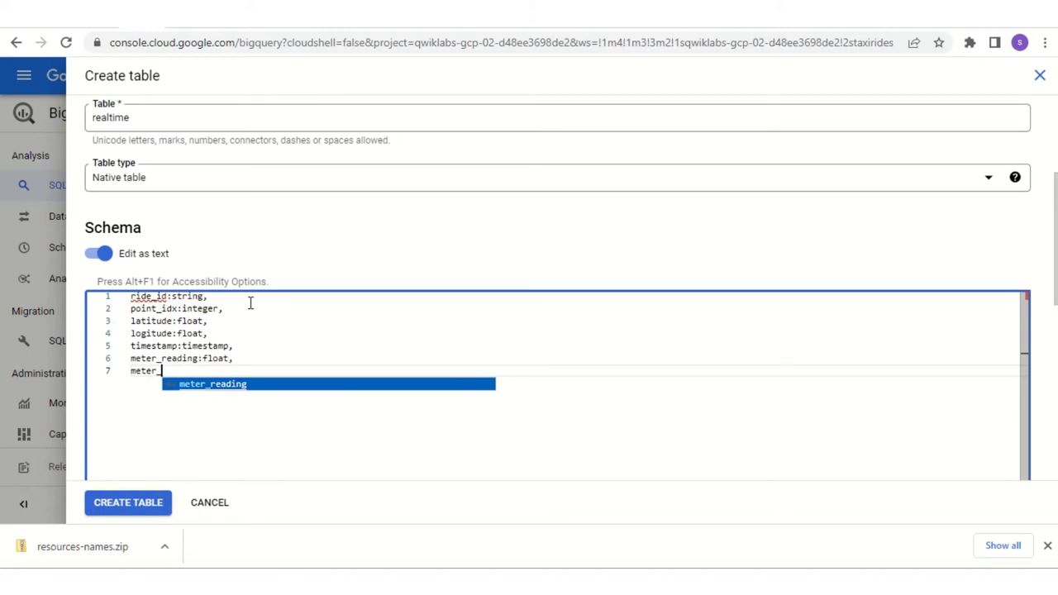
text(increm)
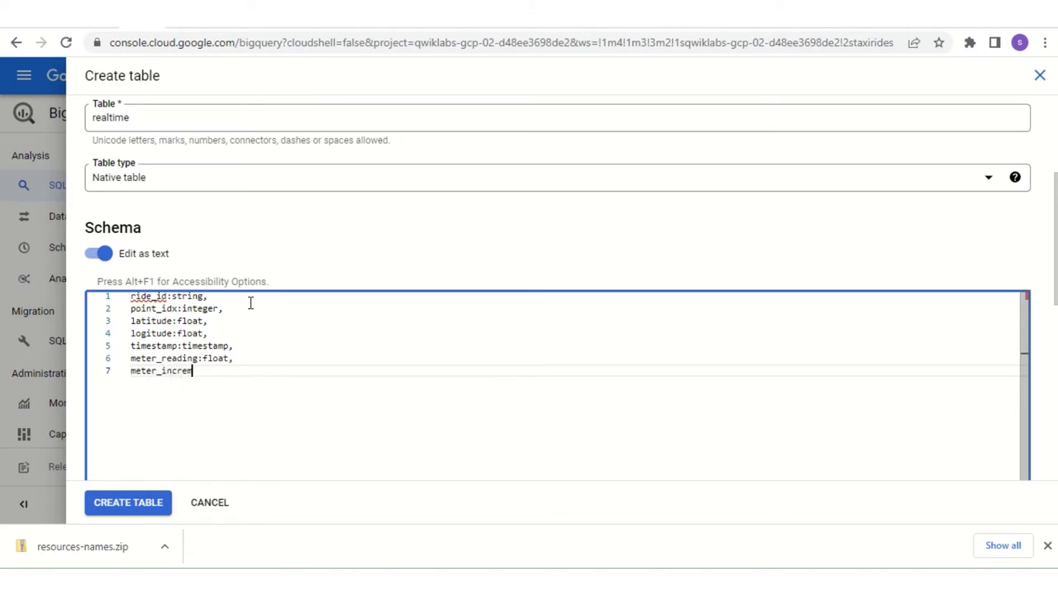
text(ent:float)
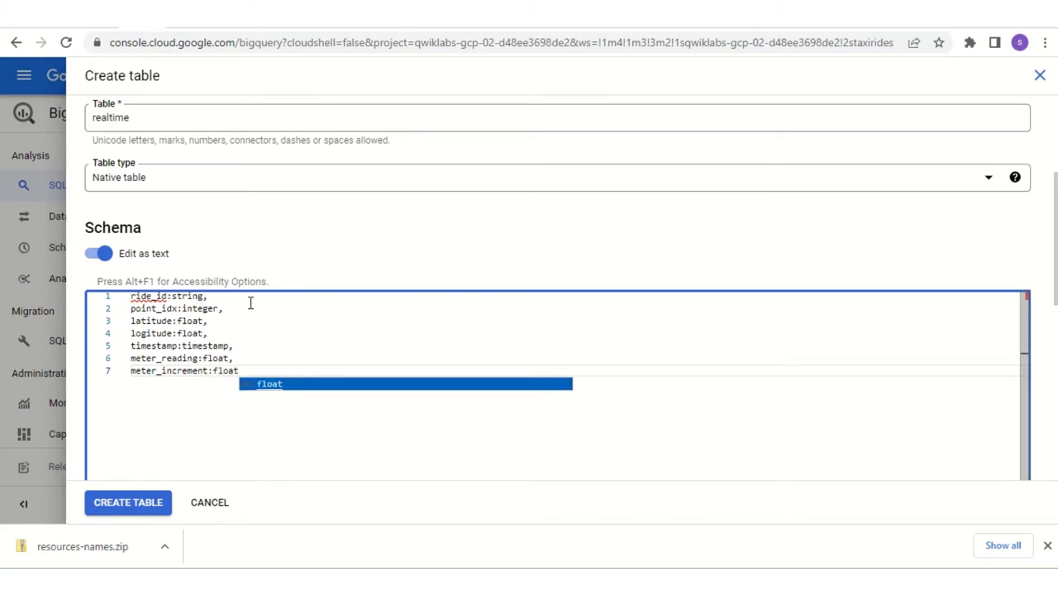
text(,)
key(Return)
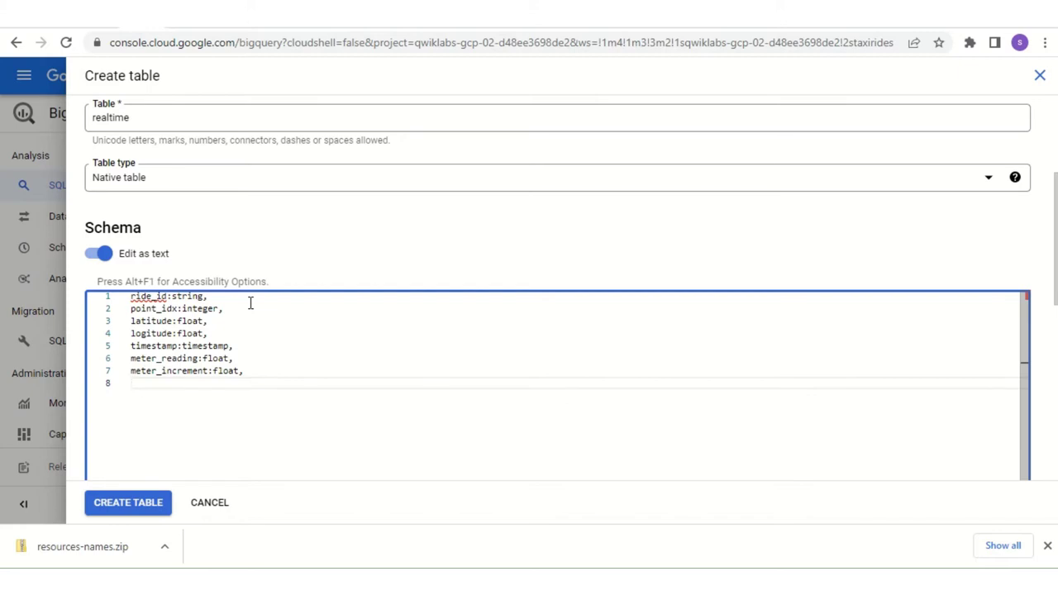
Finish the schema text with the lines ride_status:string, and pessenger_count:integer, leaving no comma after the last one.
text(ride_)
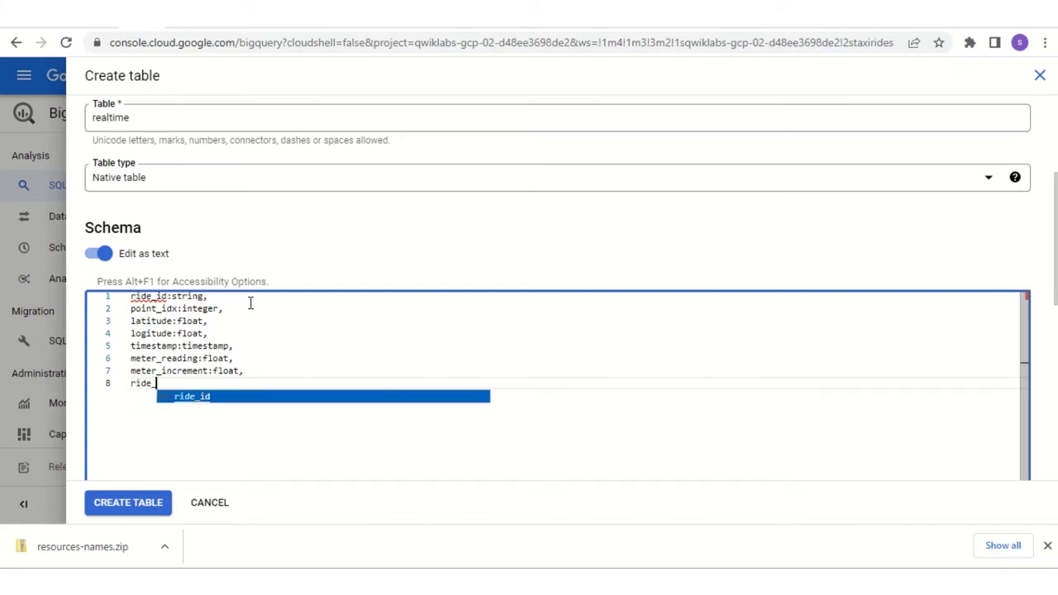
text(status:)
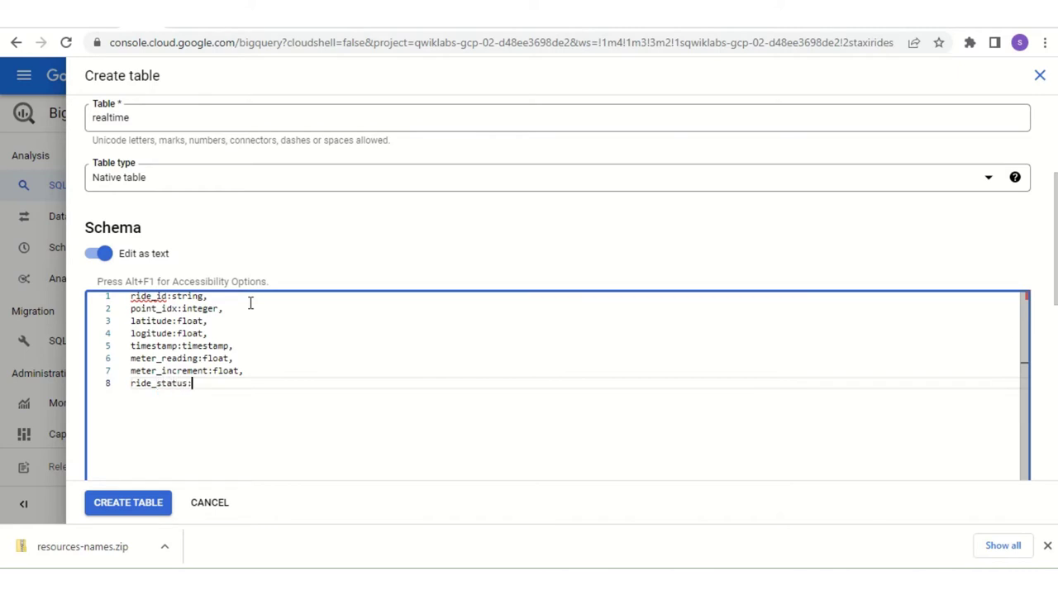
text(string,)
key(Return)
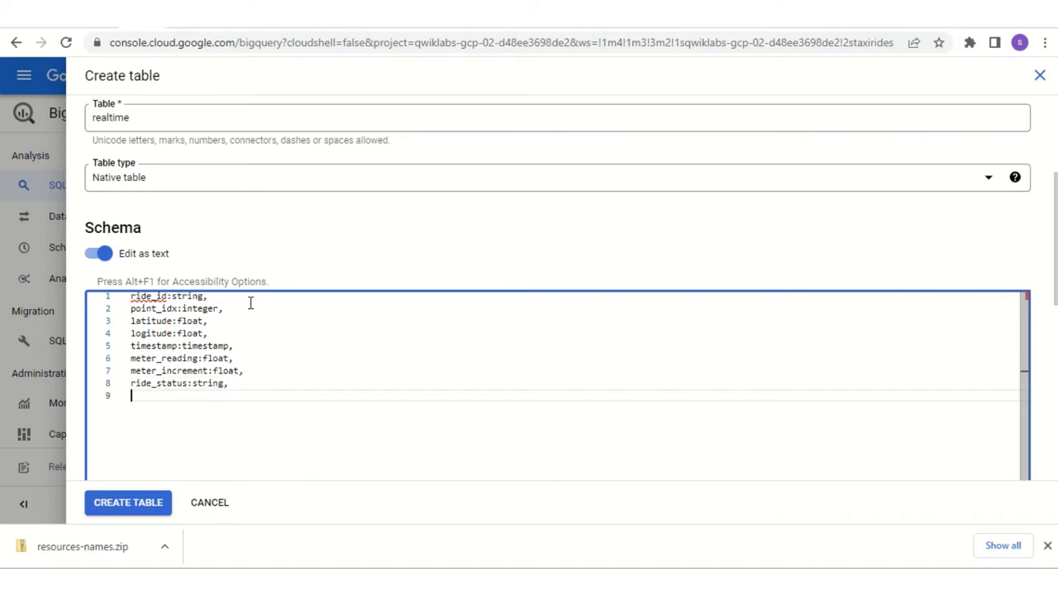
text(pessenger_count:integer)
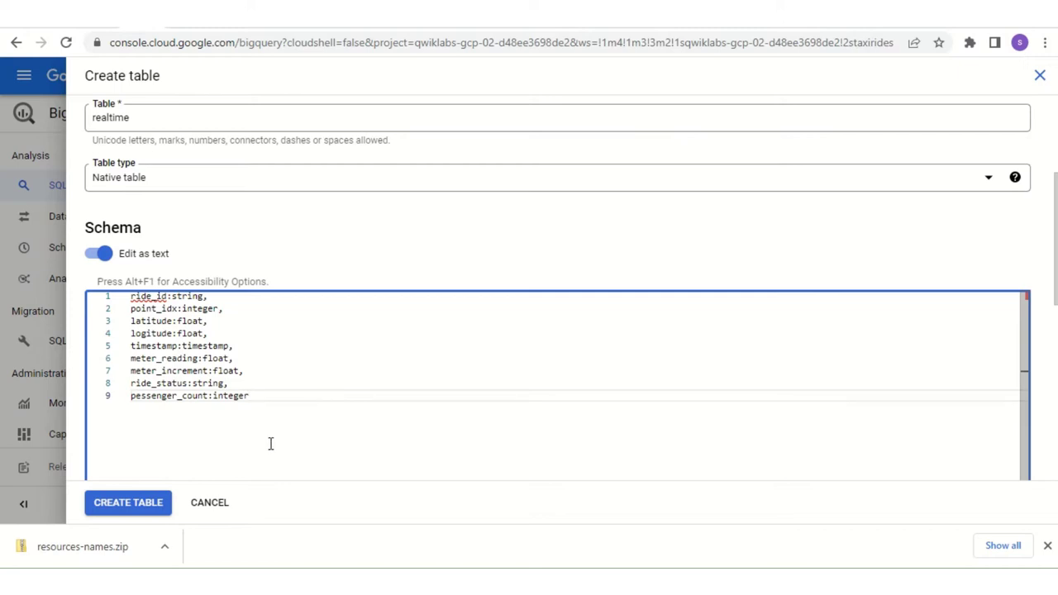
Partition the realtime table by the timestamp field and create the table.
scroll(245, 465, down, 1)
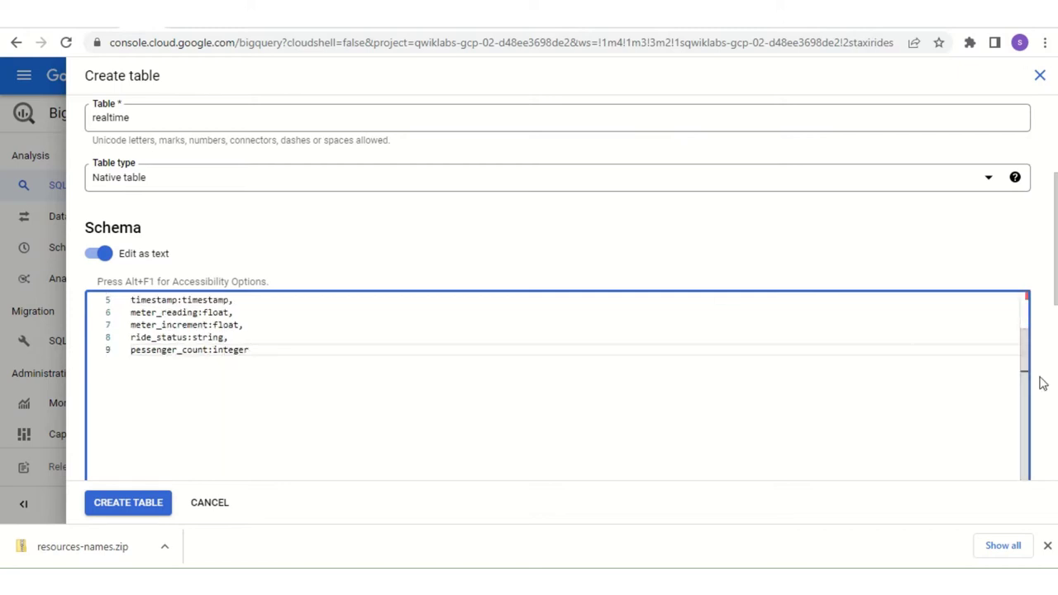
scroll(1043, 382, down, 5)
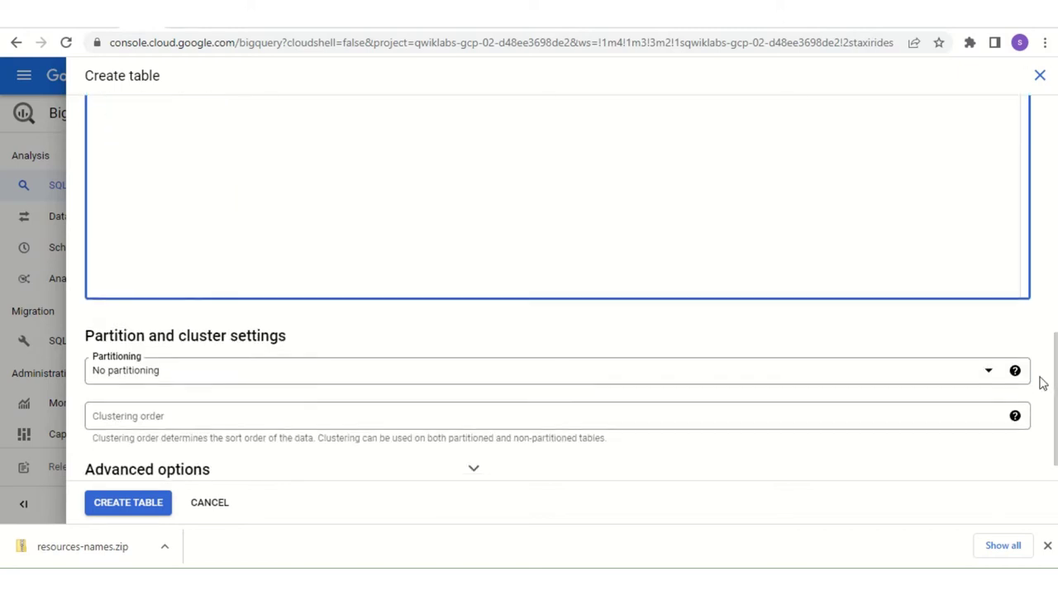
scroll(1043, 383, down, 1)
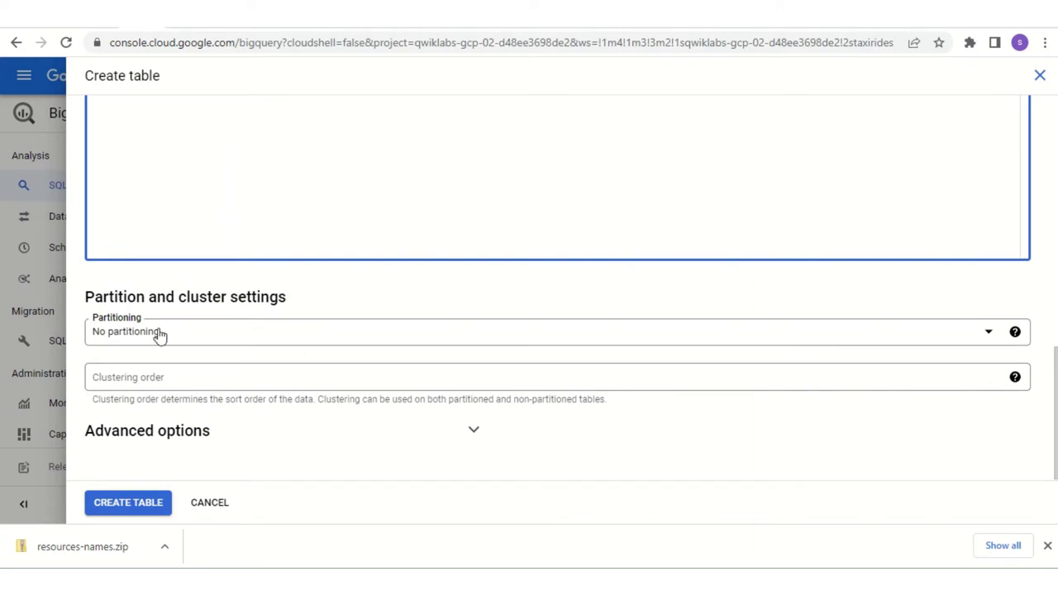
click(209, 335)
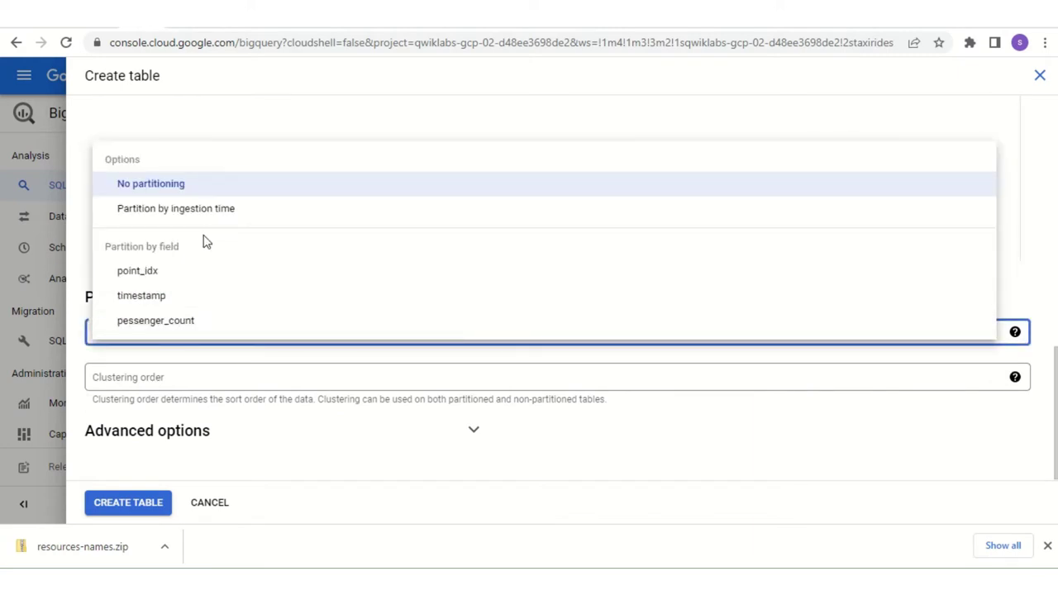
click(171, 302)
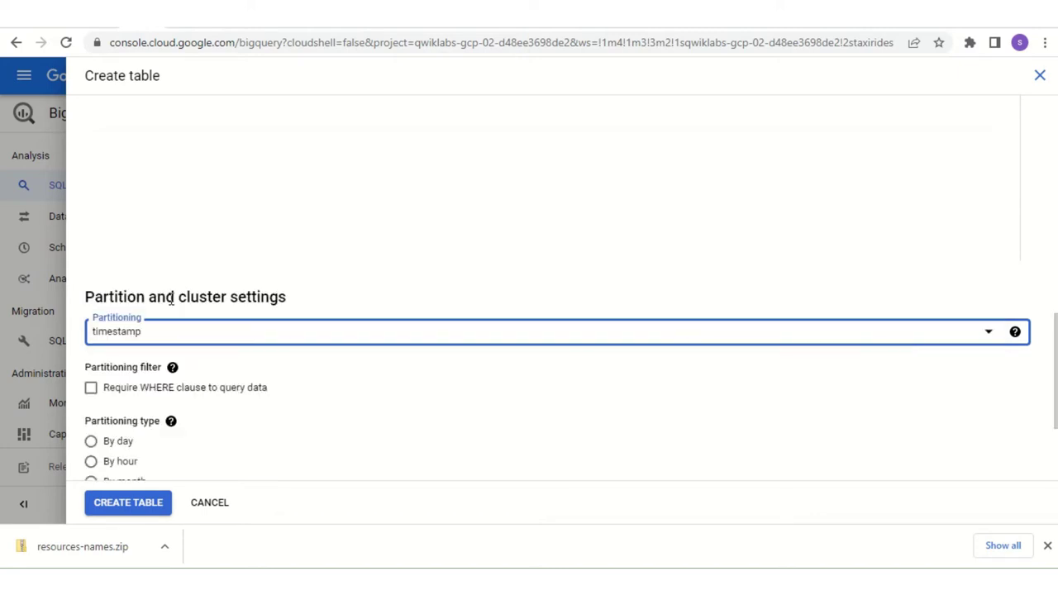
scroll(307, 411, down, 2)
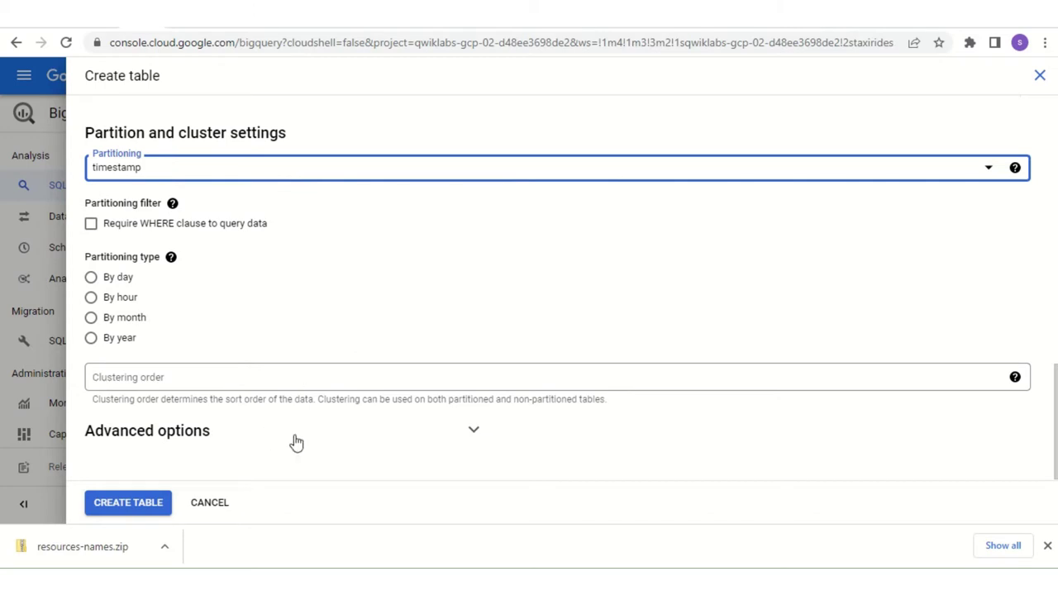
click(147, 504)
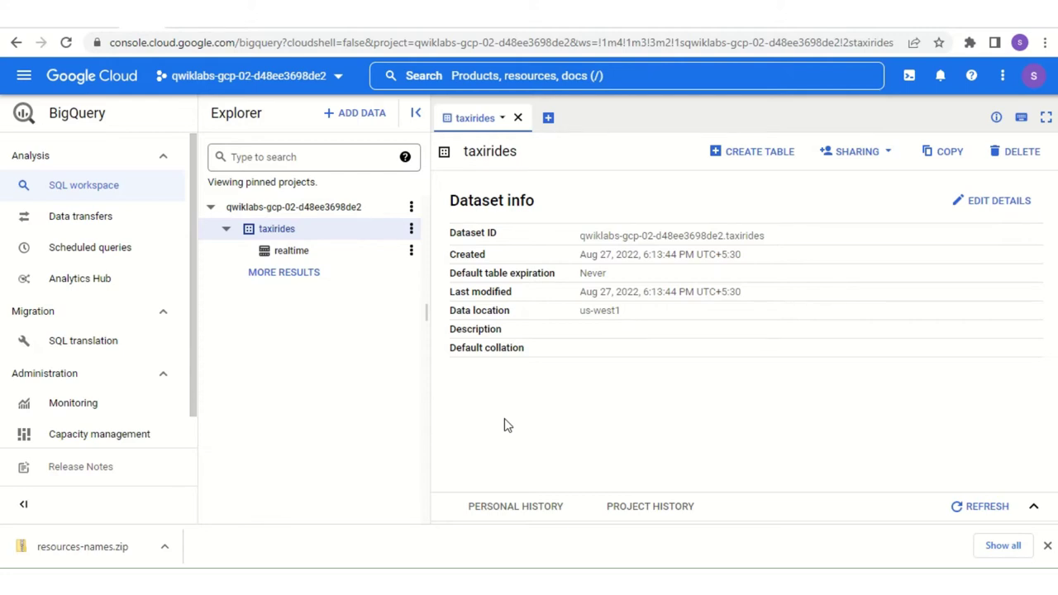
Open Cloud Shell and run gcloud config list project to list the active project.
click(909, 76)
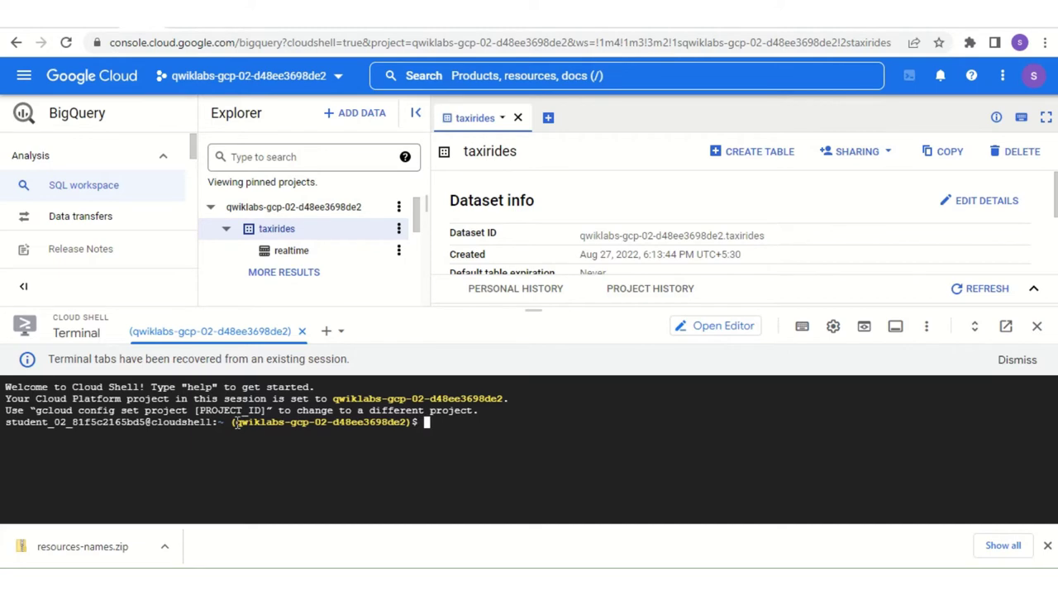
drag(238, 422, 406, 426)
click(429, 423)
text(gcloud )
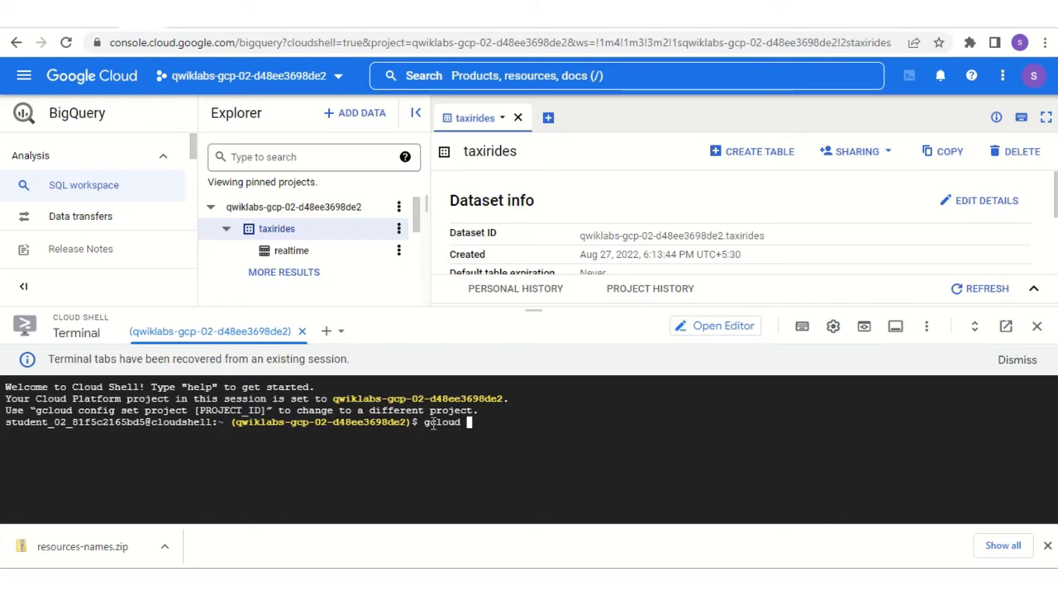
text(confi)
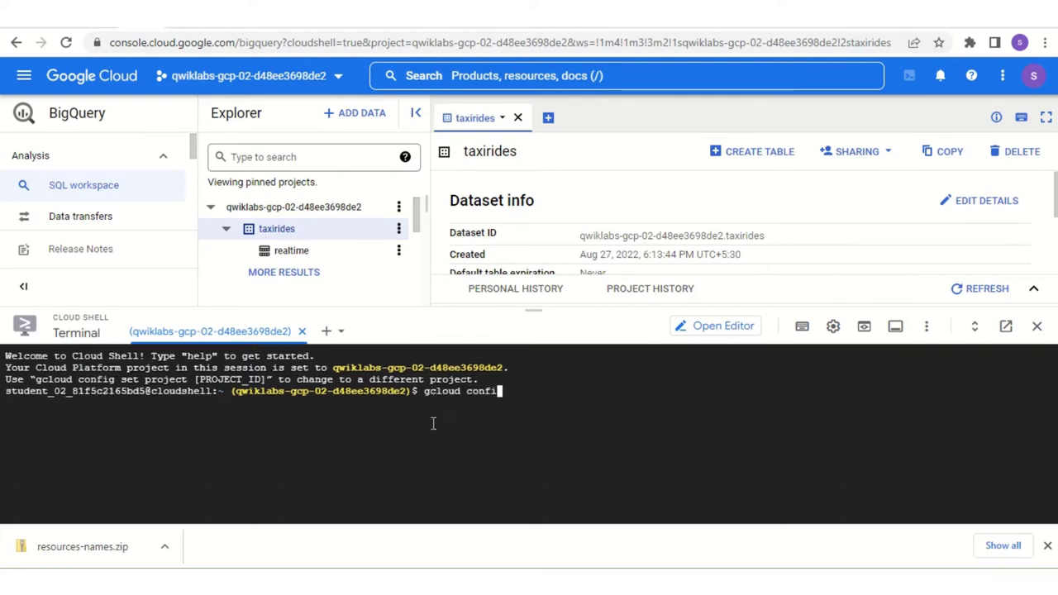
text(g list pr)
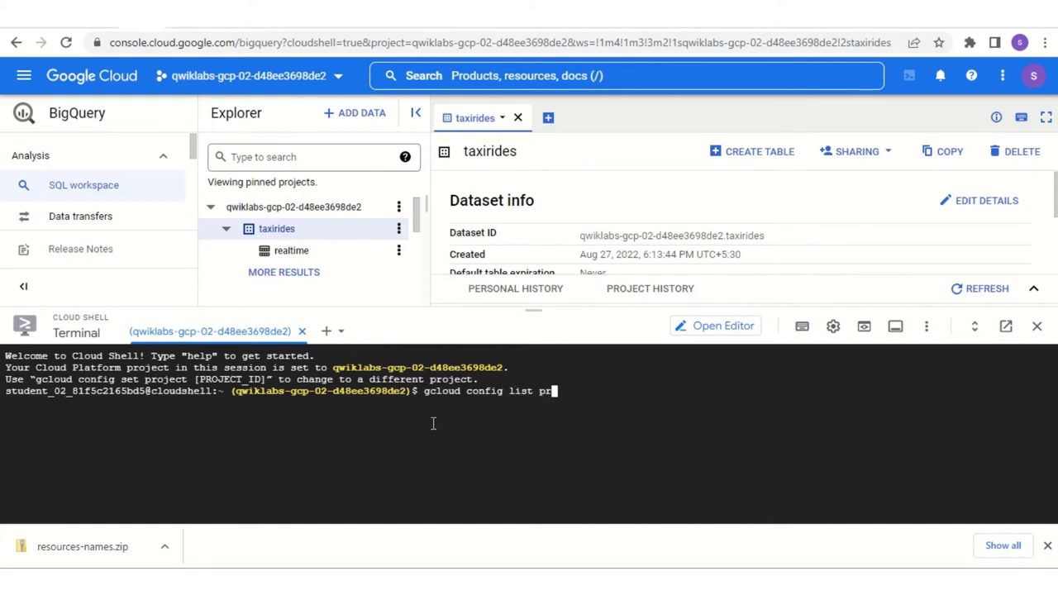
text(ojet)
text(t)
key(Return)
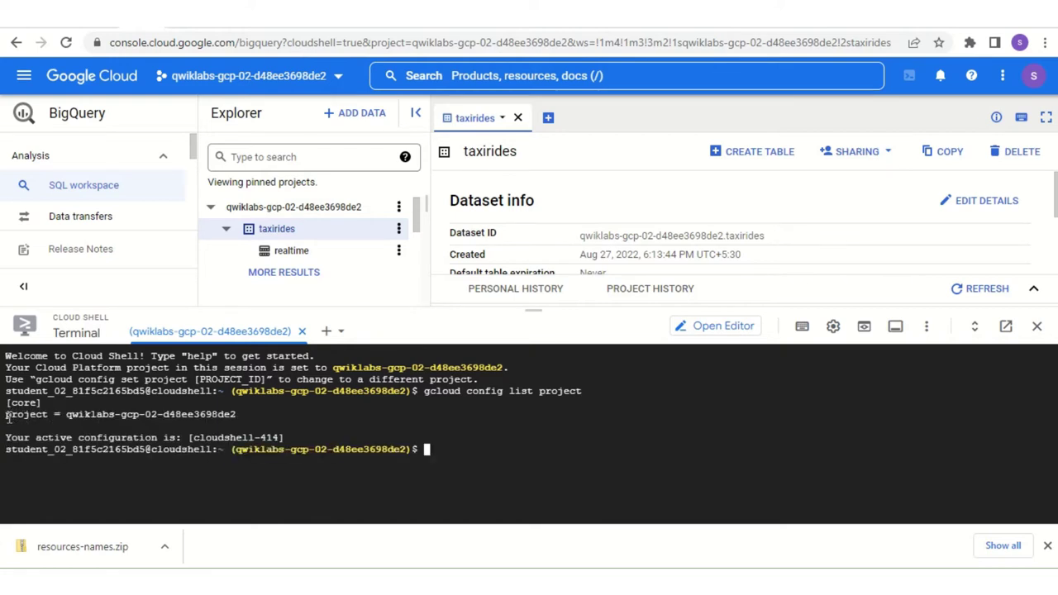
Copy the project line from the terminal output into a blank Notepad document and minimize Notepad.
drag(8, 418, 243, 418)
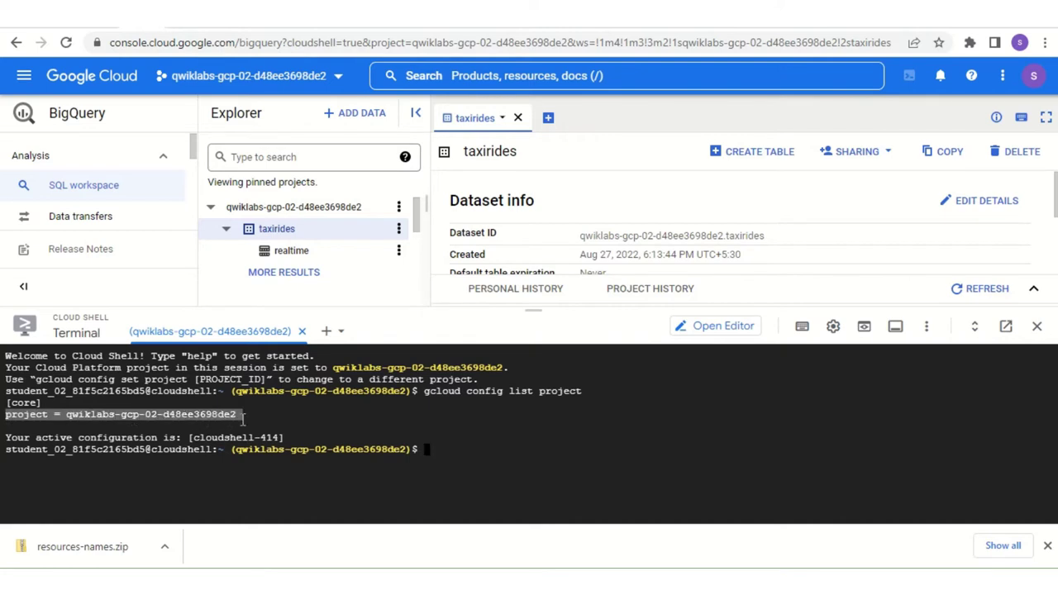
right_click(197, 410)
click(256, 182)
click(488, 422)
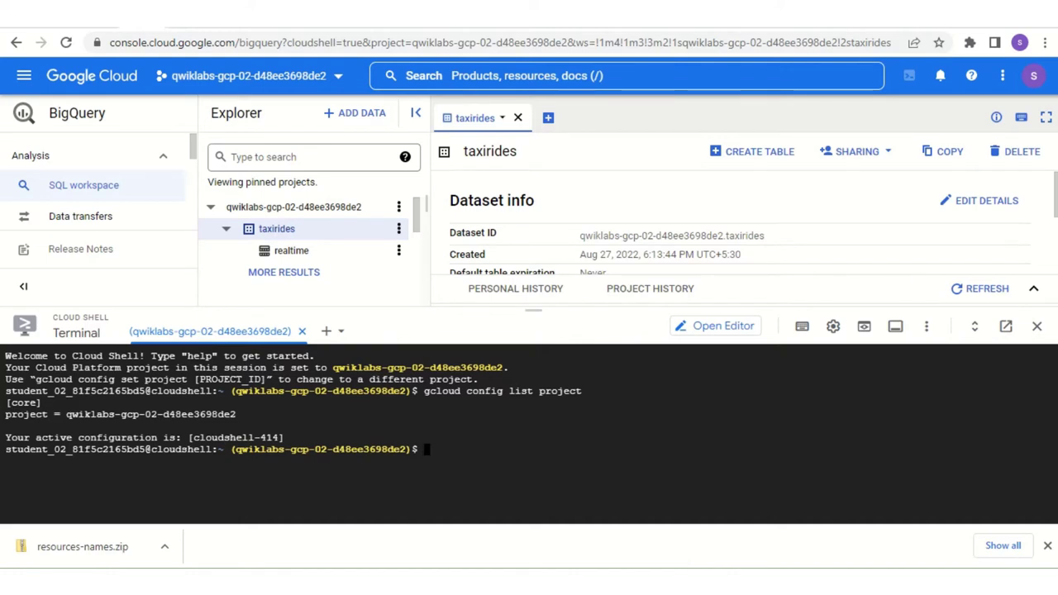
key(alt+Tab)
key(ctrl+v)
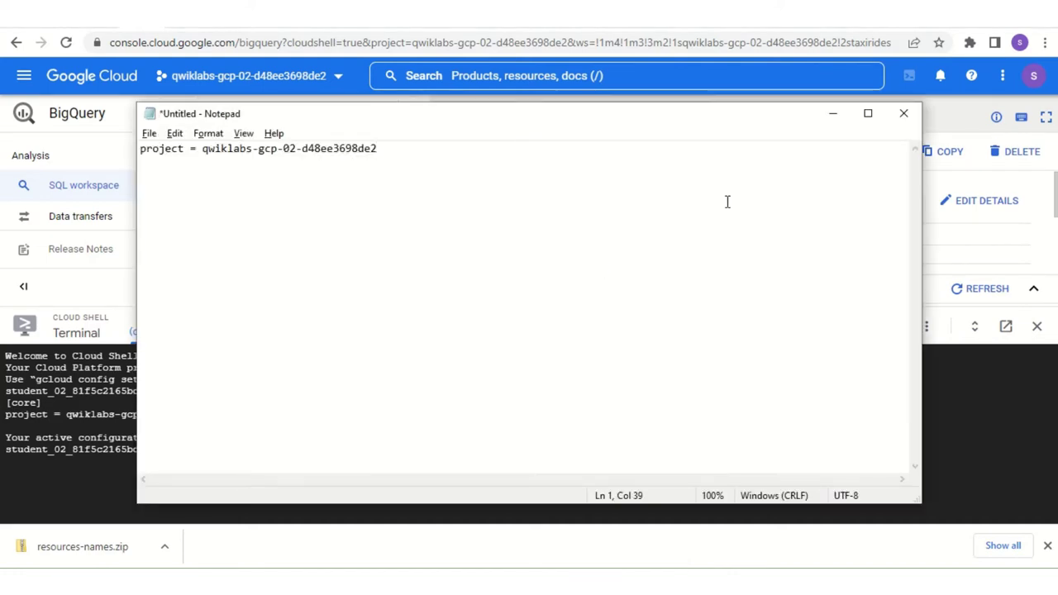
click(832, 113)
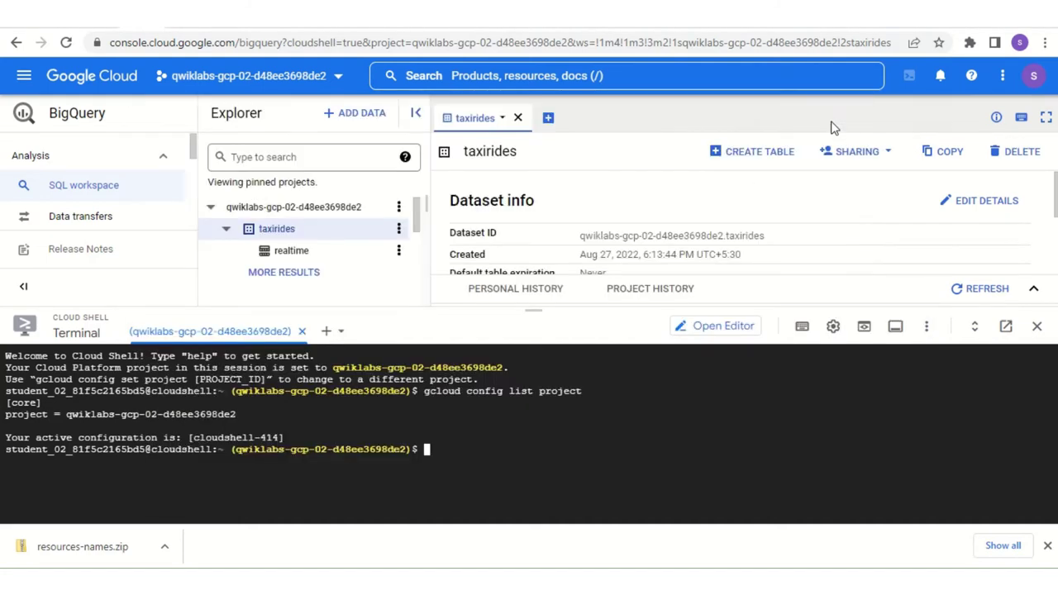
End the Cloud Shell session with exit and start a new bucket in Cloud Storage.
text(exit)
key(Return)
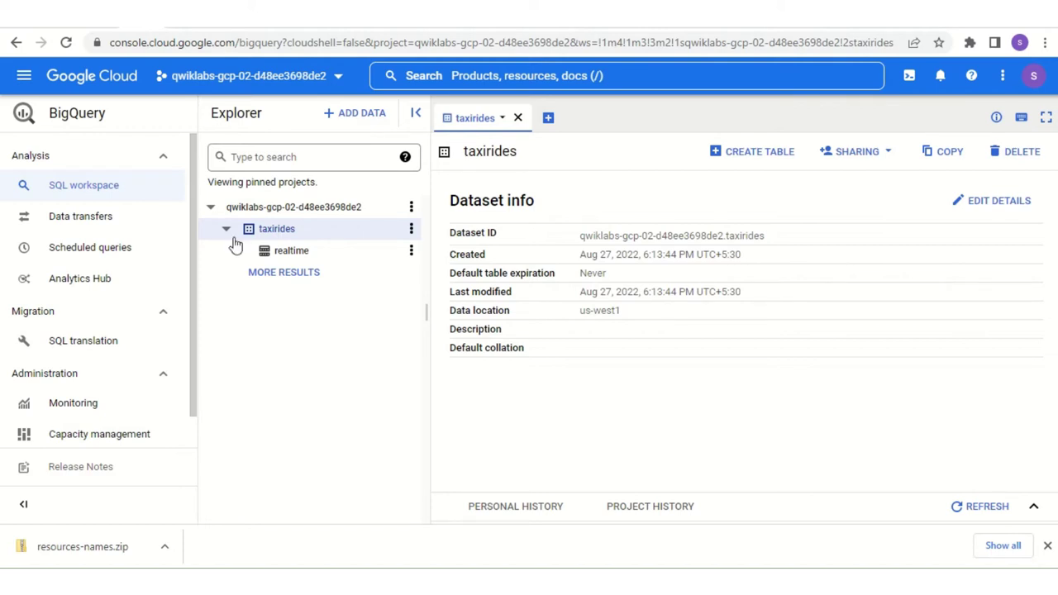
click(24, 76)
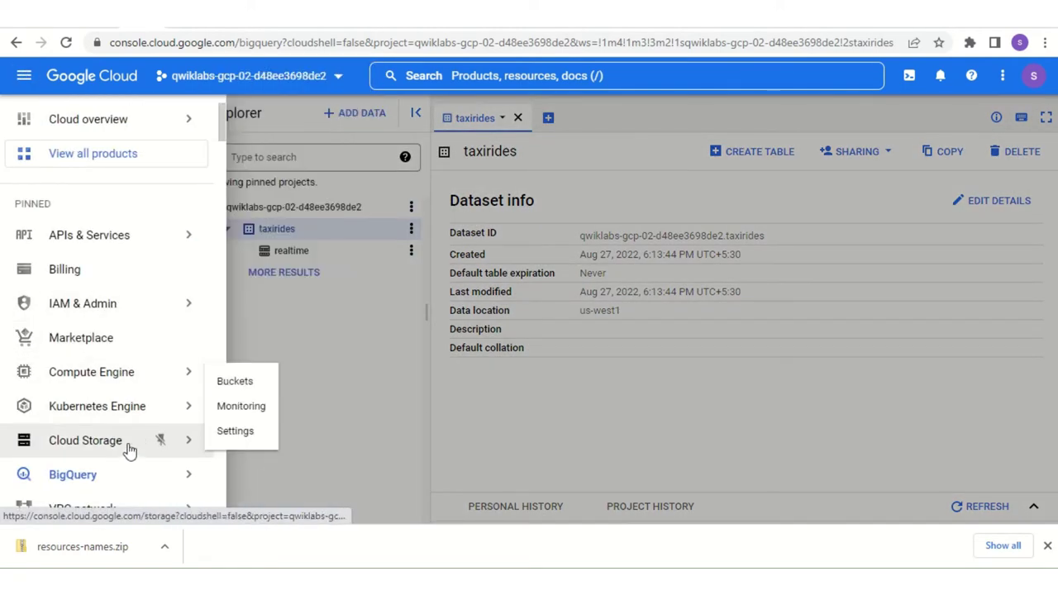
click(94, 450)
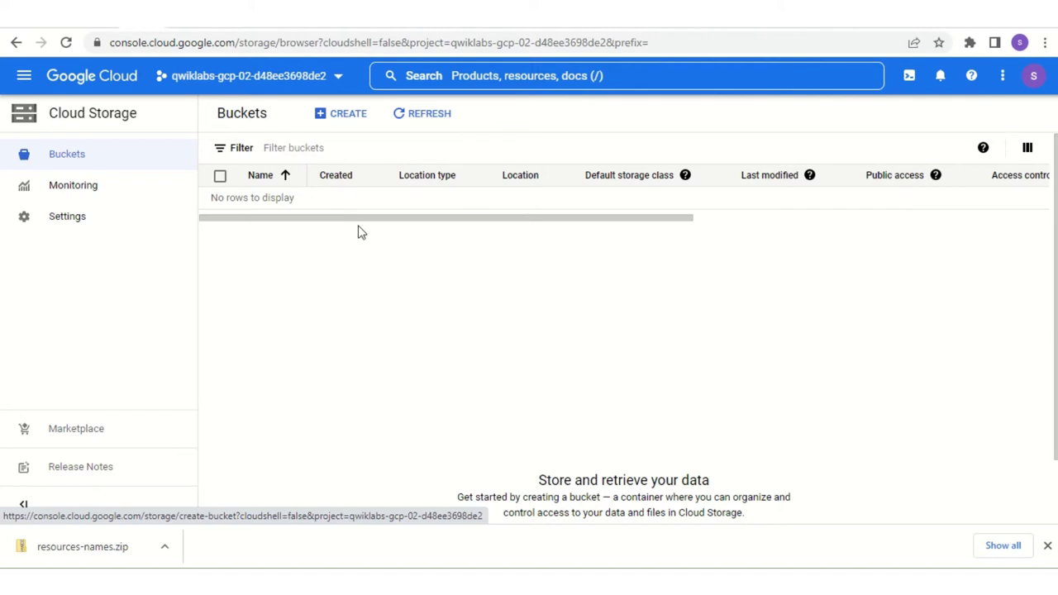
click(336, 111)
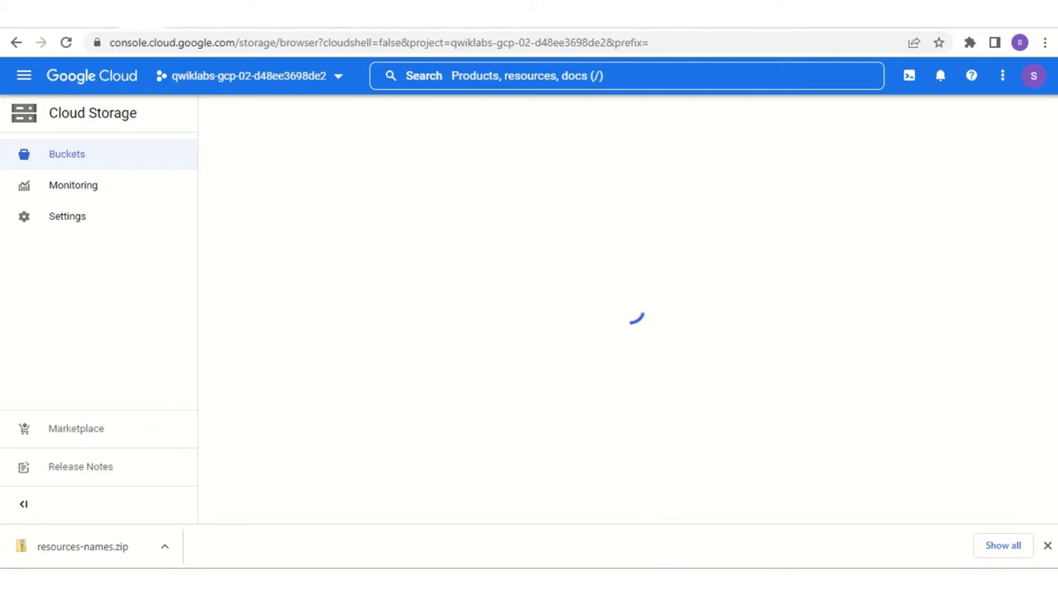
Copy the project ID from the Notepad document and enter it as the new bucket's name, continuing to the location settings.
key(alt+Tab)
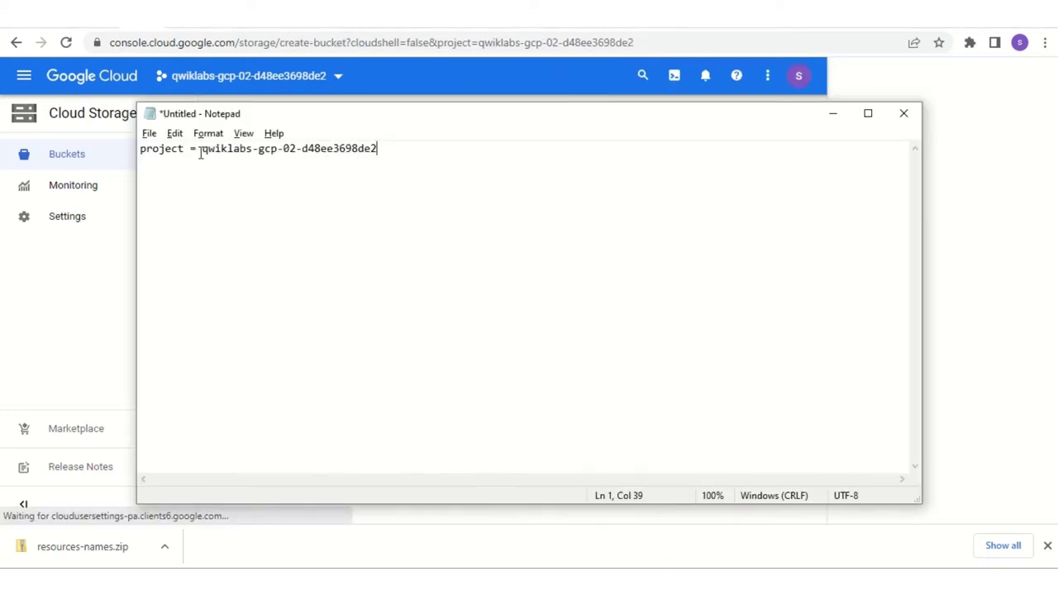
click(200, 149)
drag(201, 149, 380, 151)
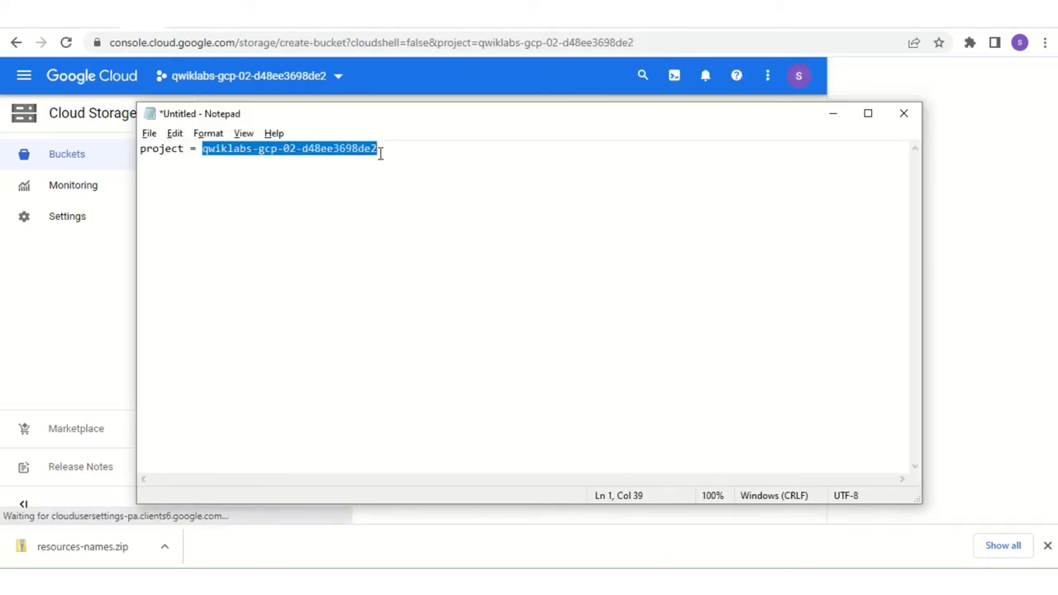
click(997, 324)
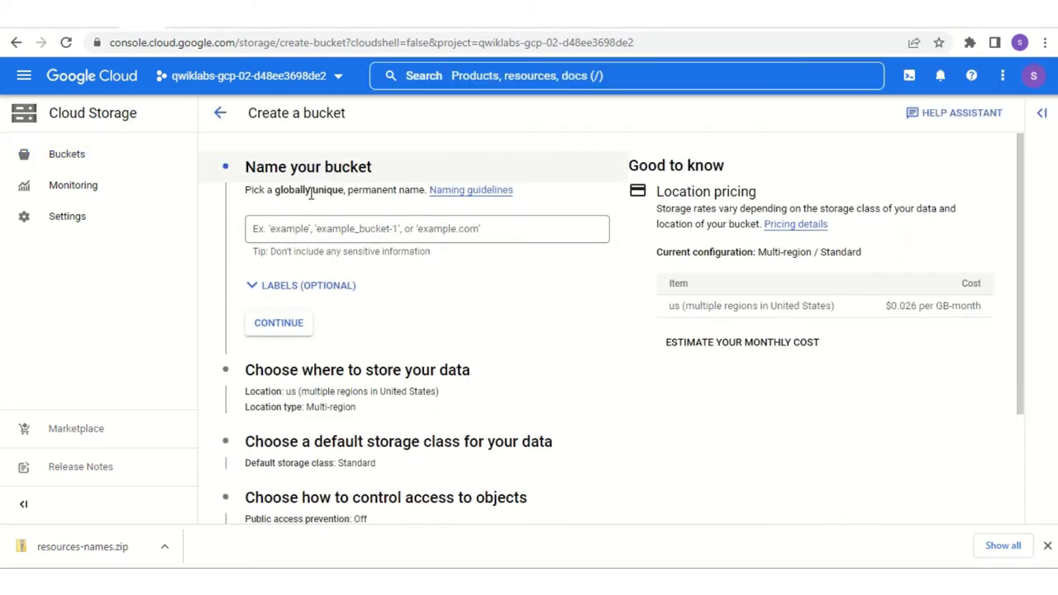
click(305, 225)
key(ctrl+v)
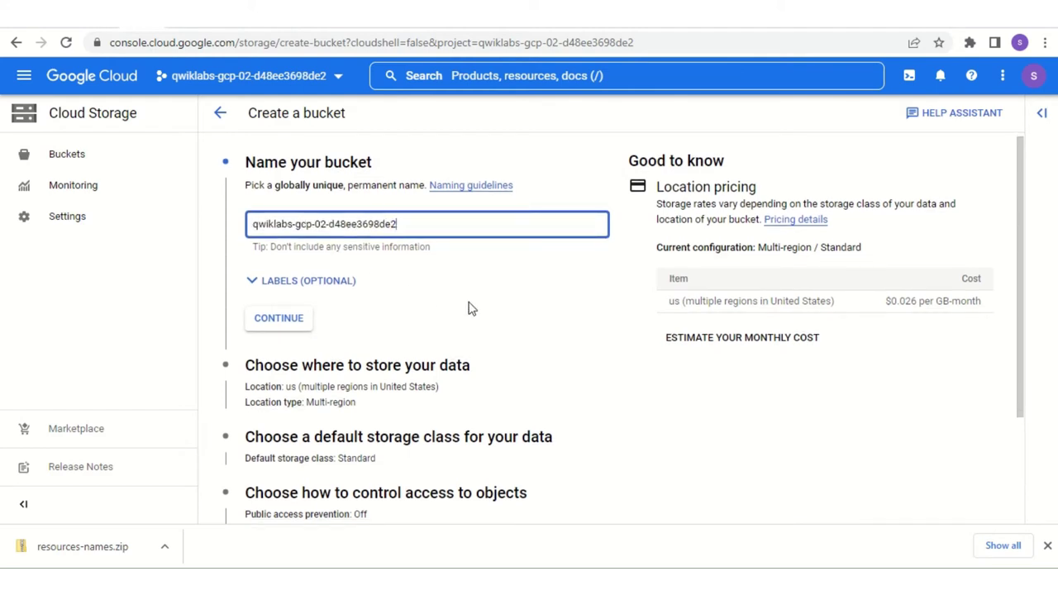
scroll(467, 308, down, 1)
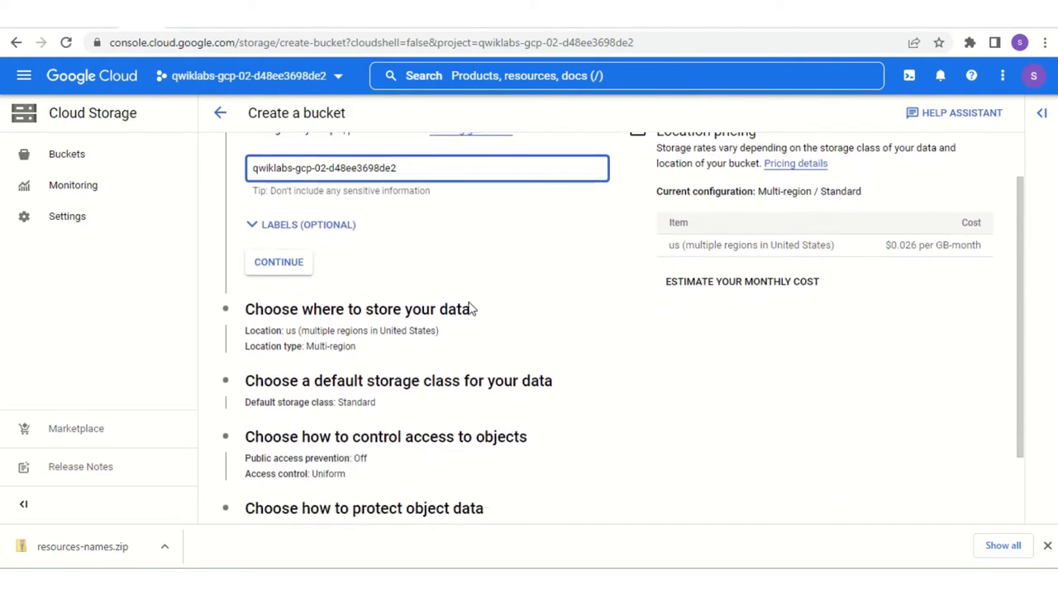
scroll(413, 304, up, 1)
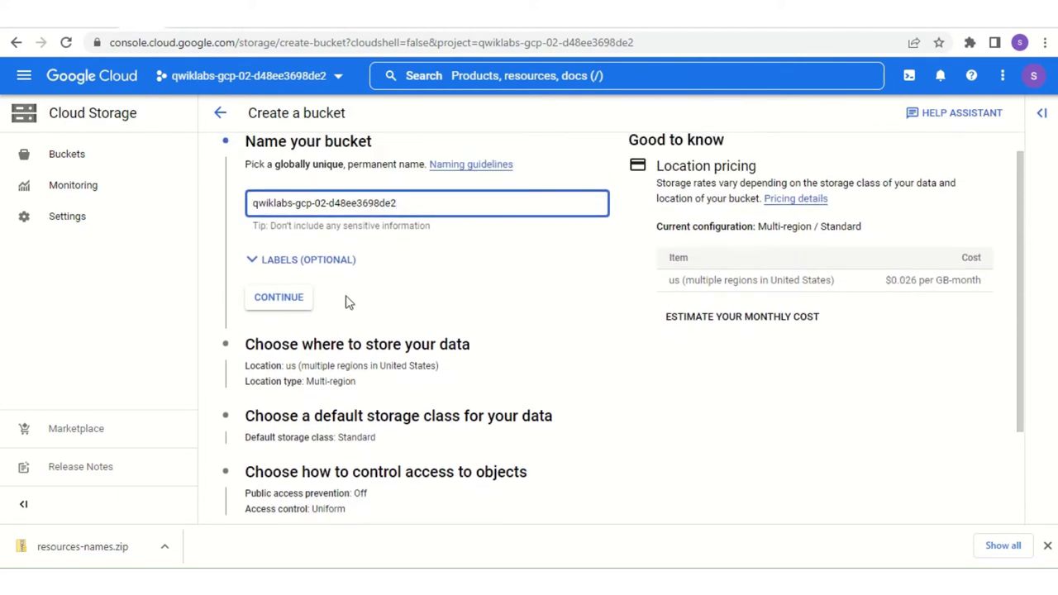
click(278, 298)
Create the bucket with the default us multi-region location and other default settings, and close the tutorial shown beside its details.
scroll(363, 359, down, 1)
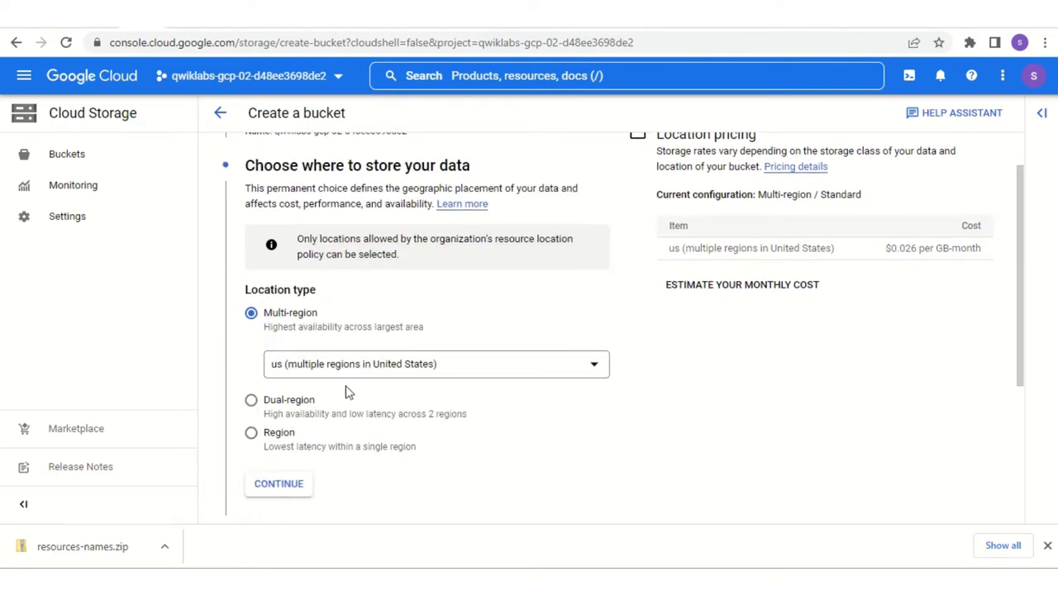
scroll(347, 392, down, 1)
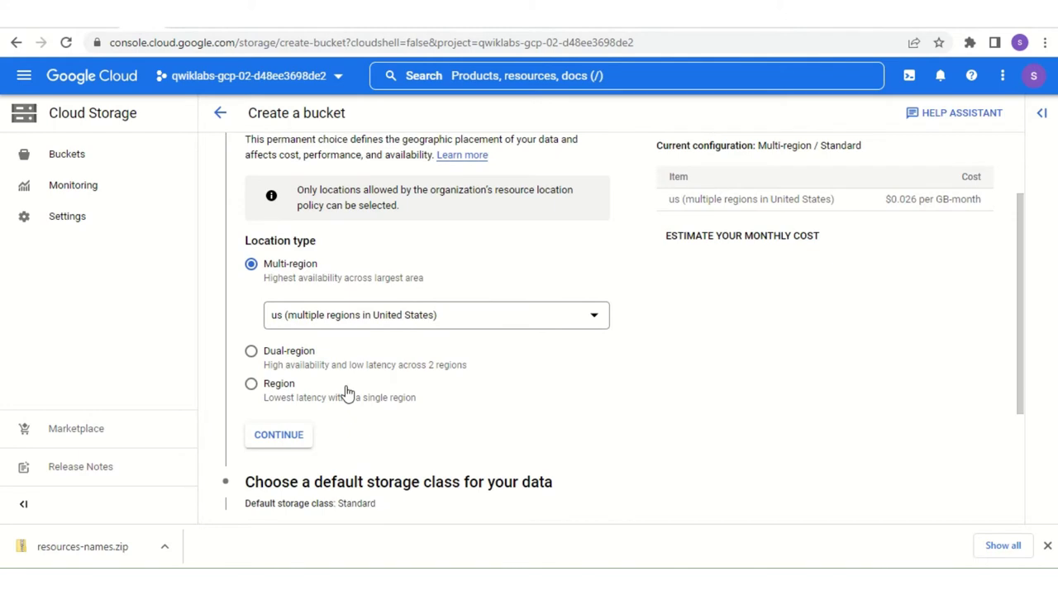
scroll(472, 470, down, 4)
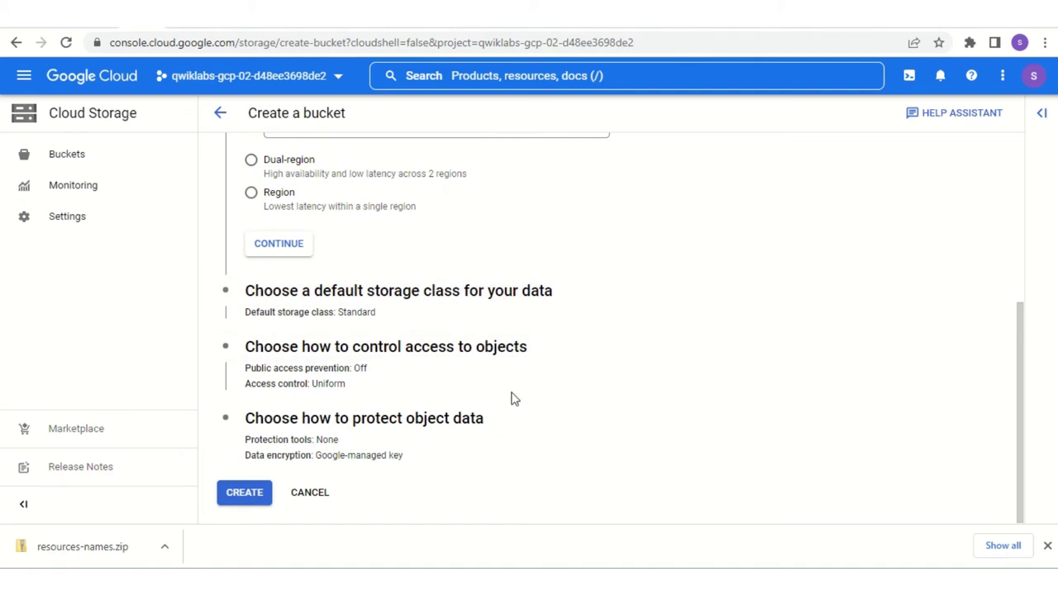
click(235, 499)
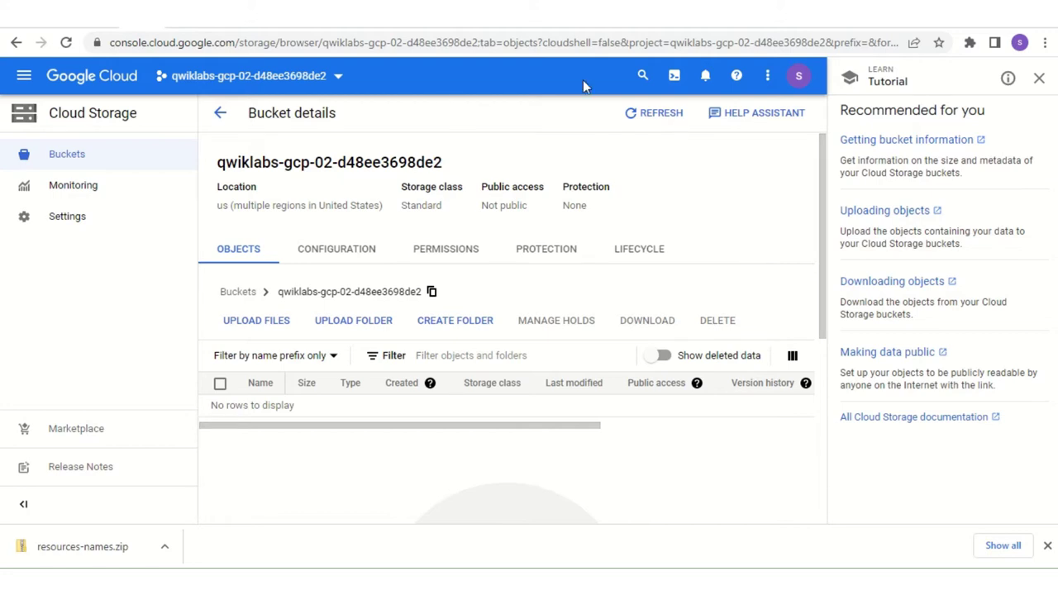
click(1040, 80)
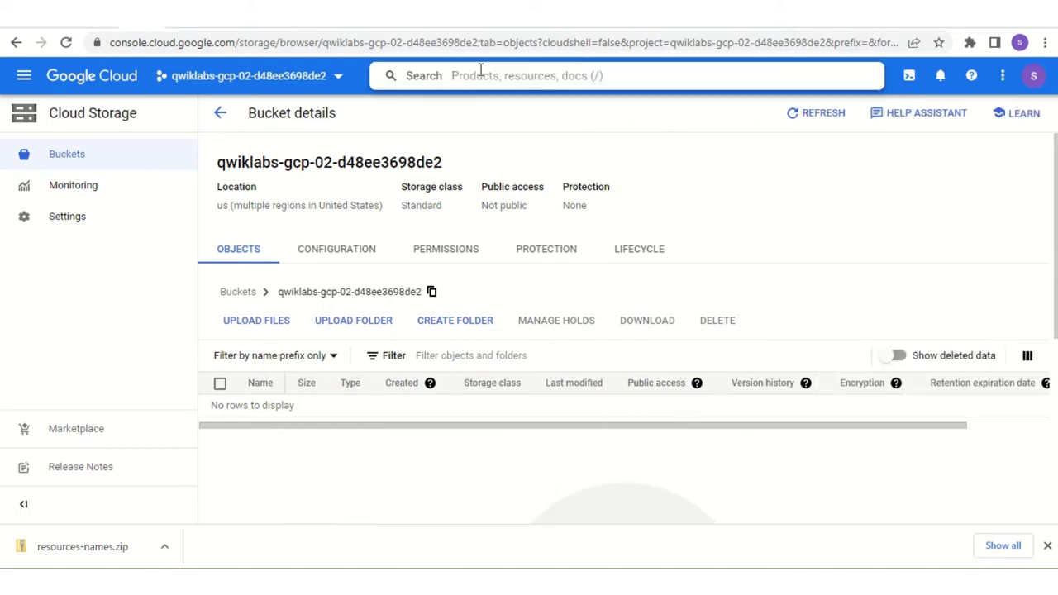
Search the console for dataflow api and open the Dataflow API product page.
text(dataflow api)
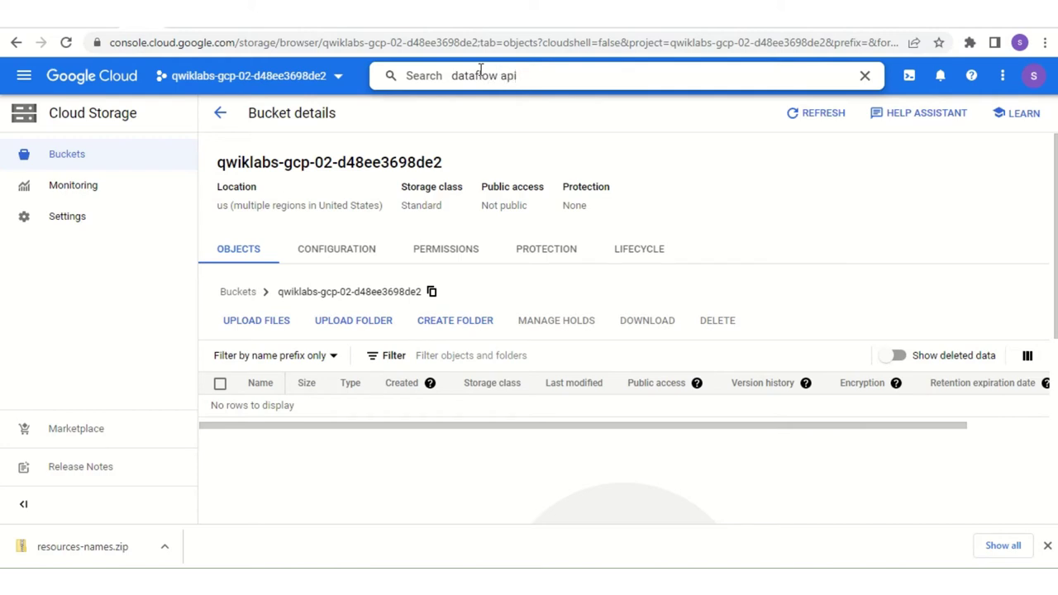
key(Return)
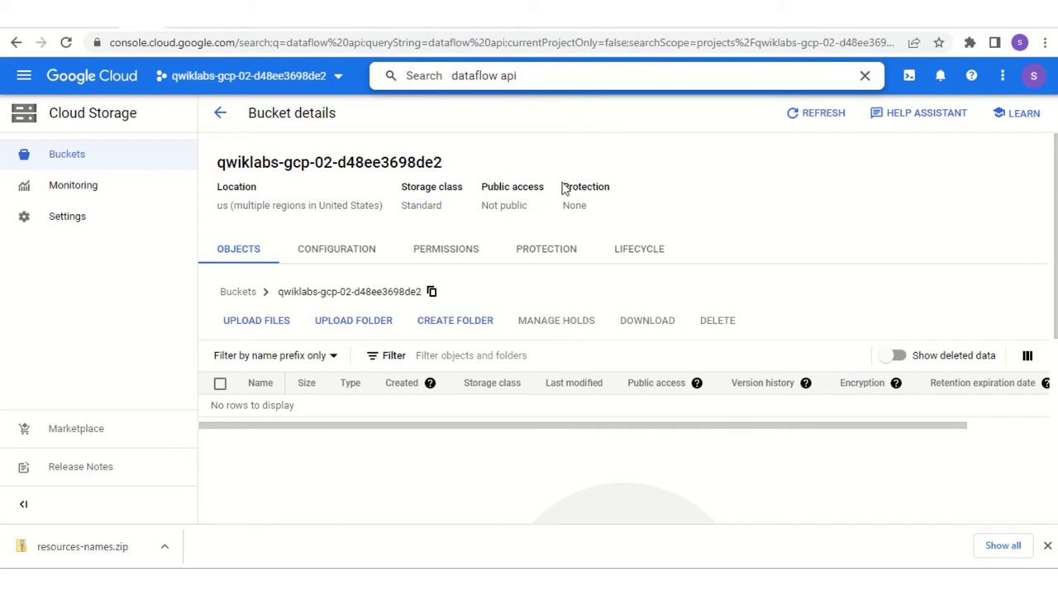
click(548, 74)
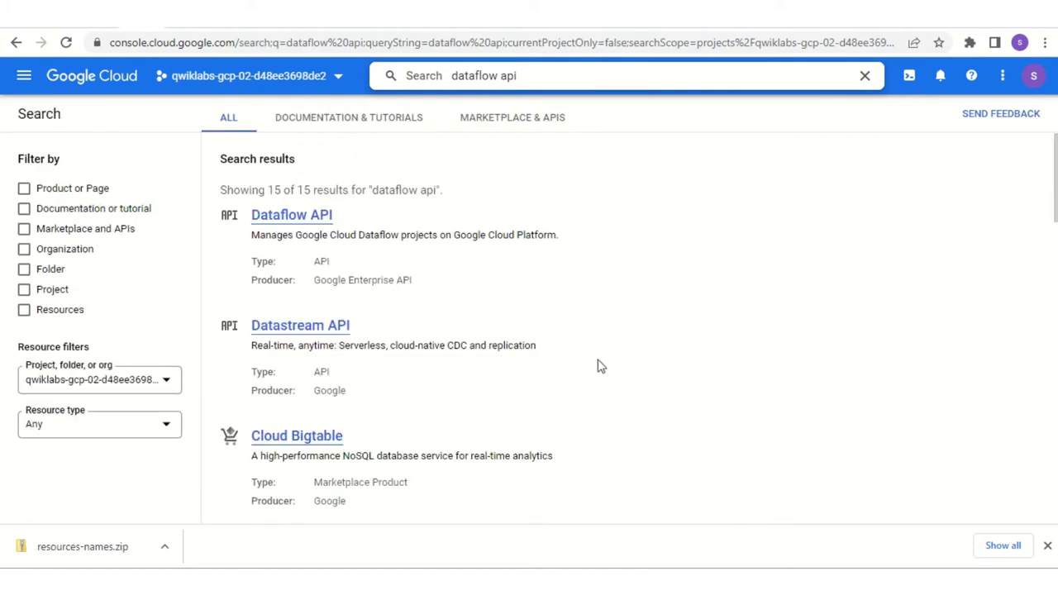
click(283, 216)
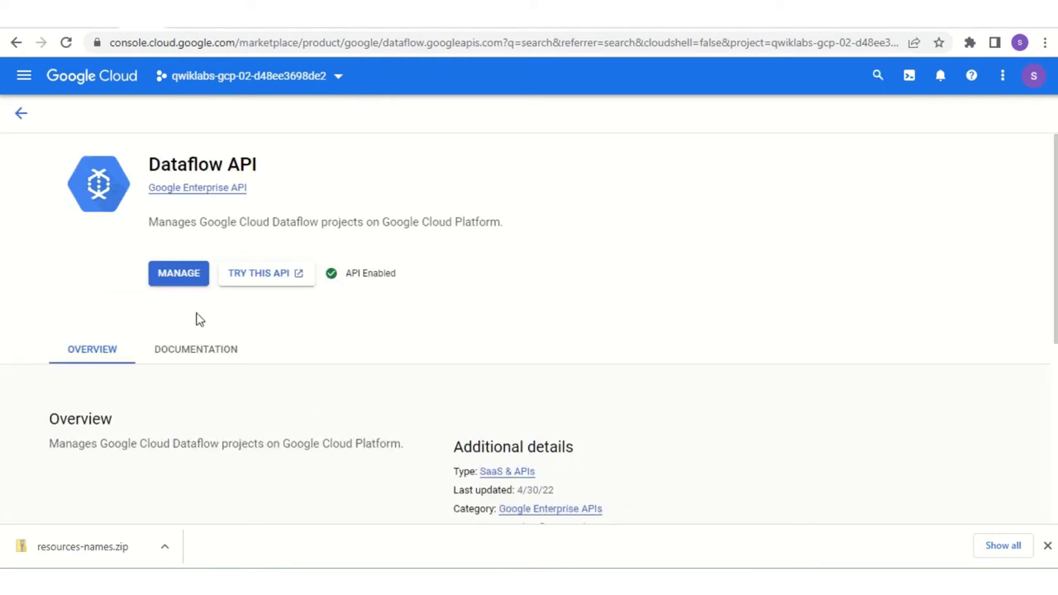
Restart the Dataflow API by disabling it on its management page and enabling it again from its product page.
click(181, 281)
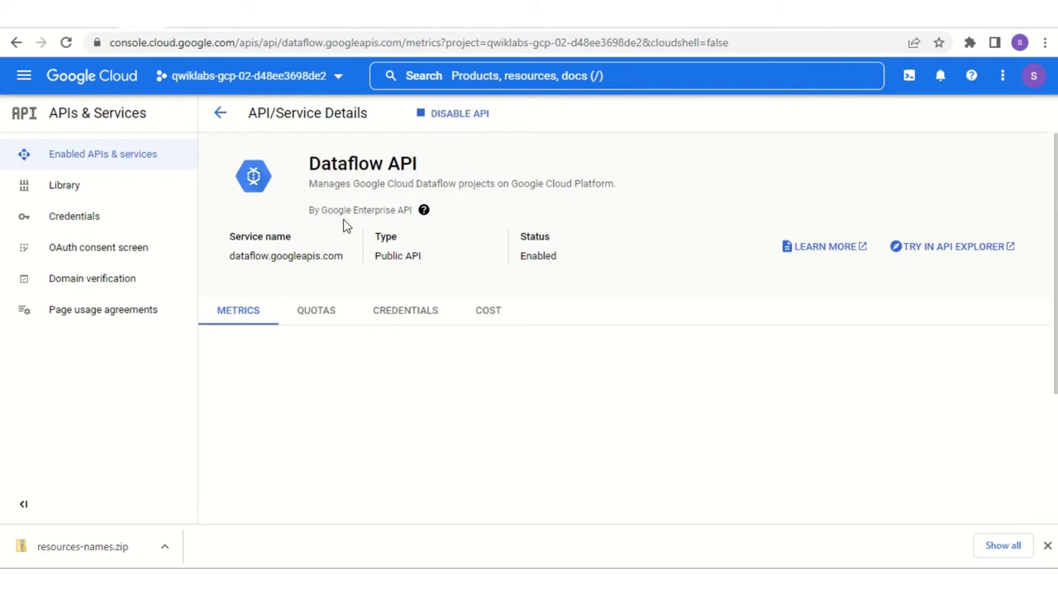
click(435, 117)
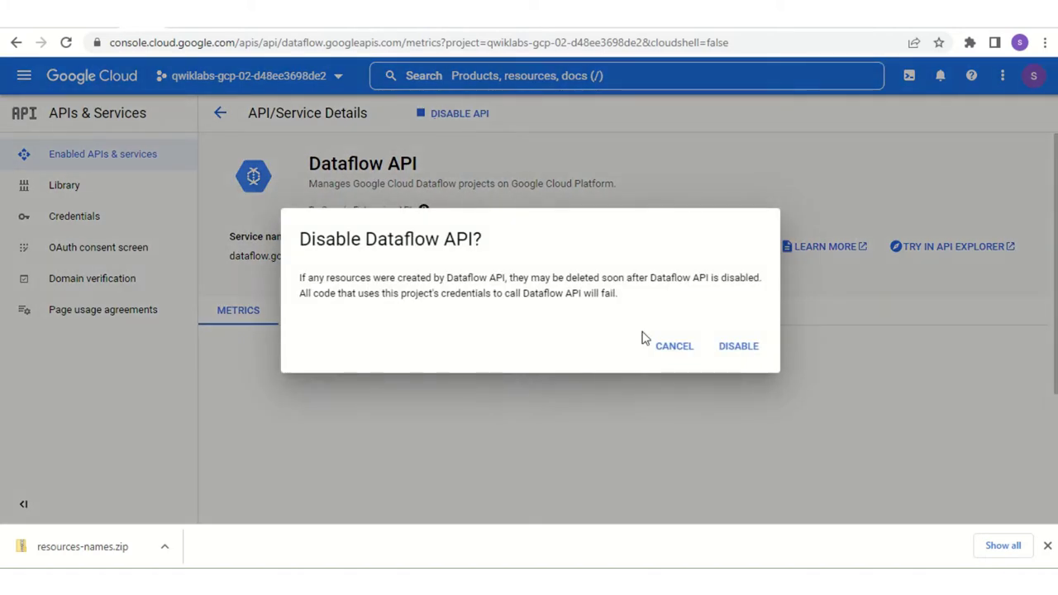
click(740, 350)
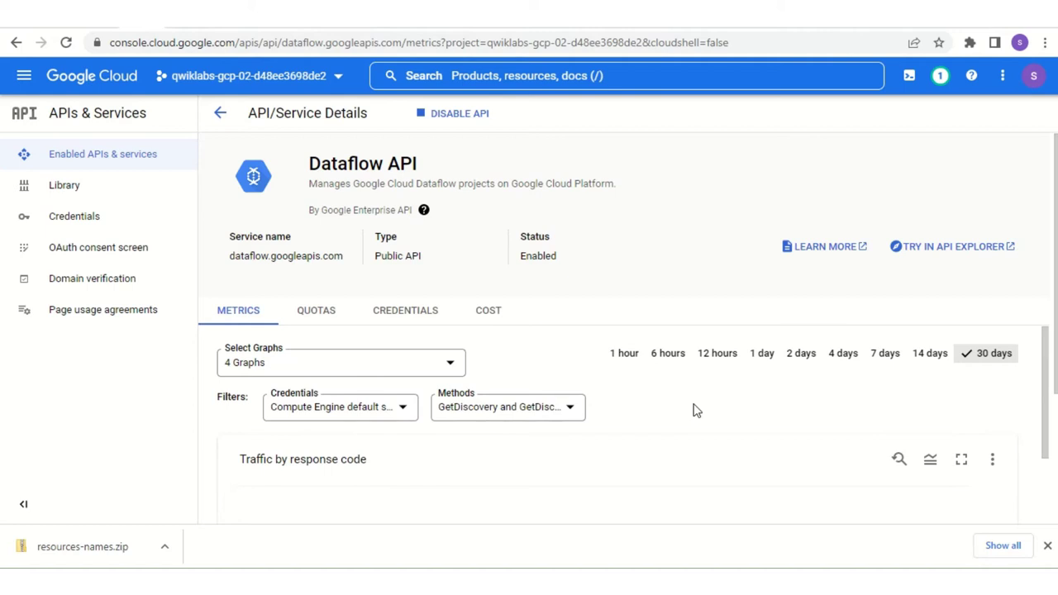
key(alt+Left)
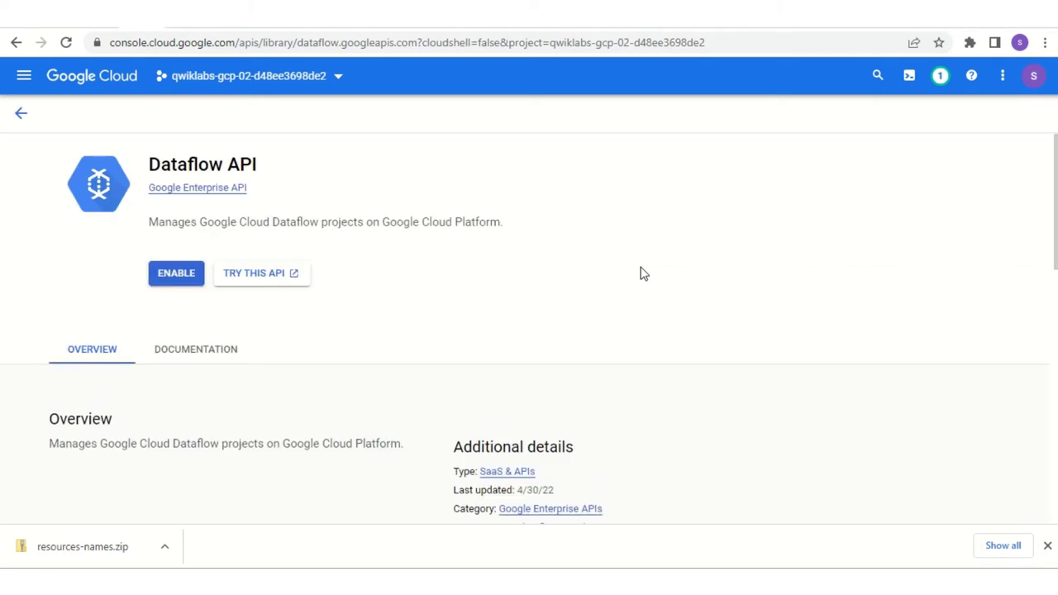
click(165, 274)
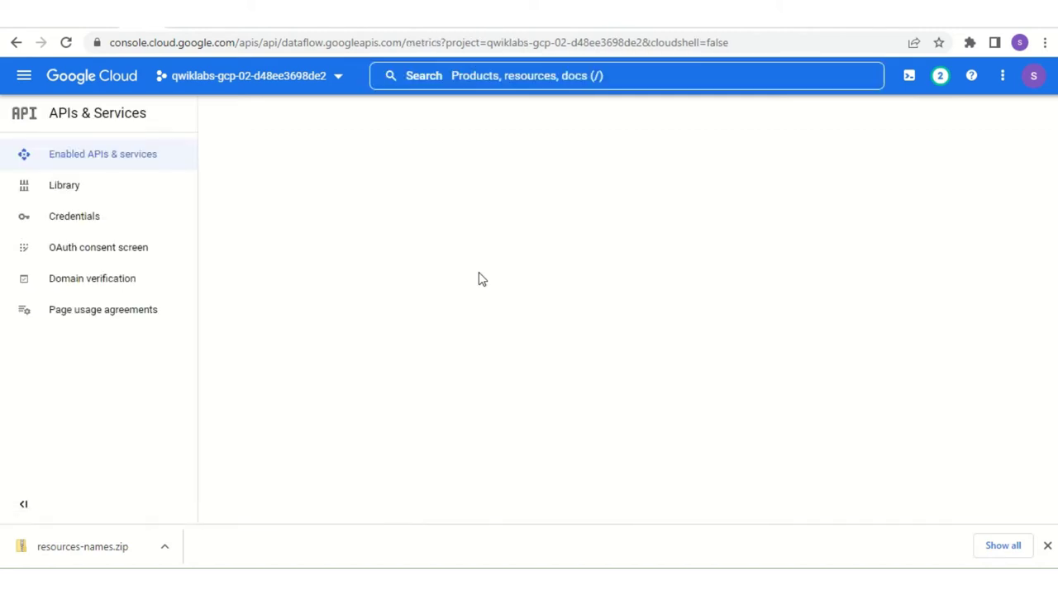
Search the console for dataflow and open the Dataflow product.
click(486, 76)
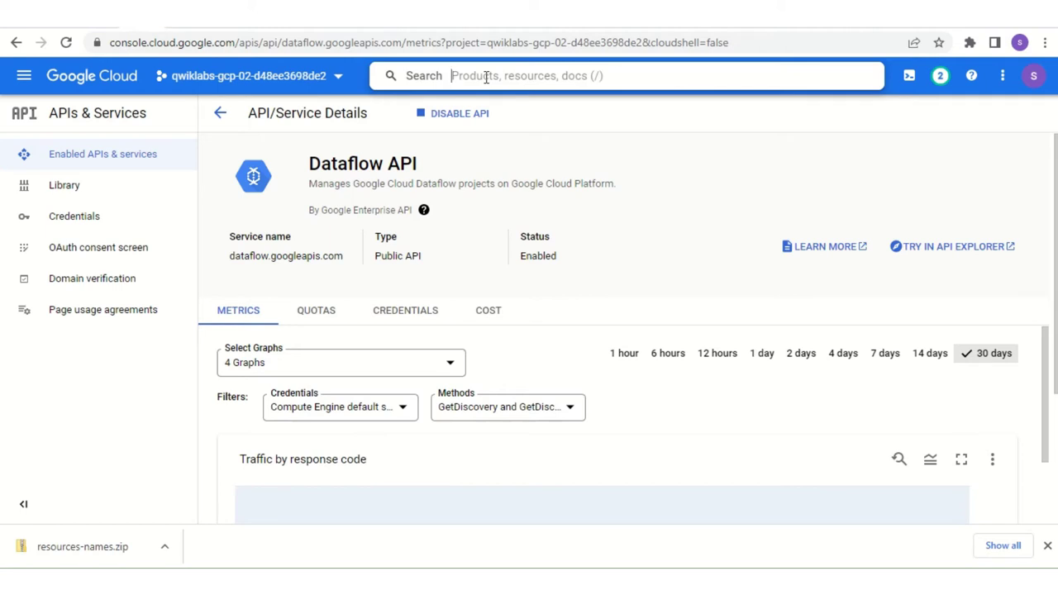
text(dot)
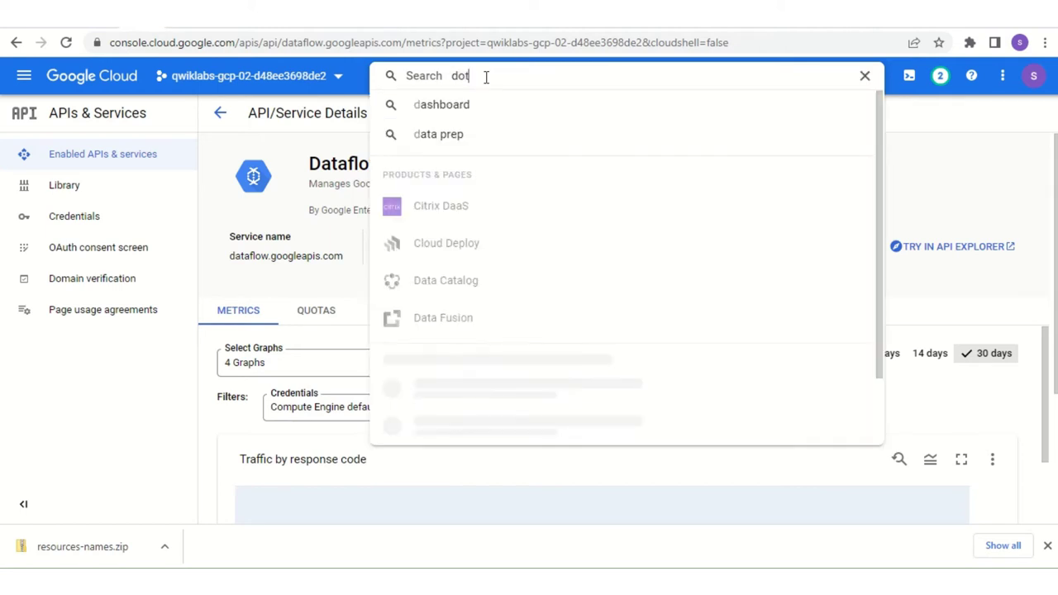
text(aflow)
click(466, 75)
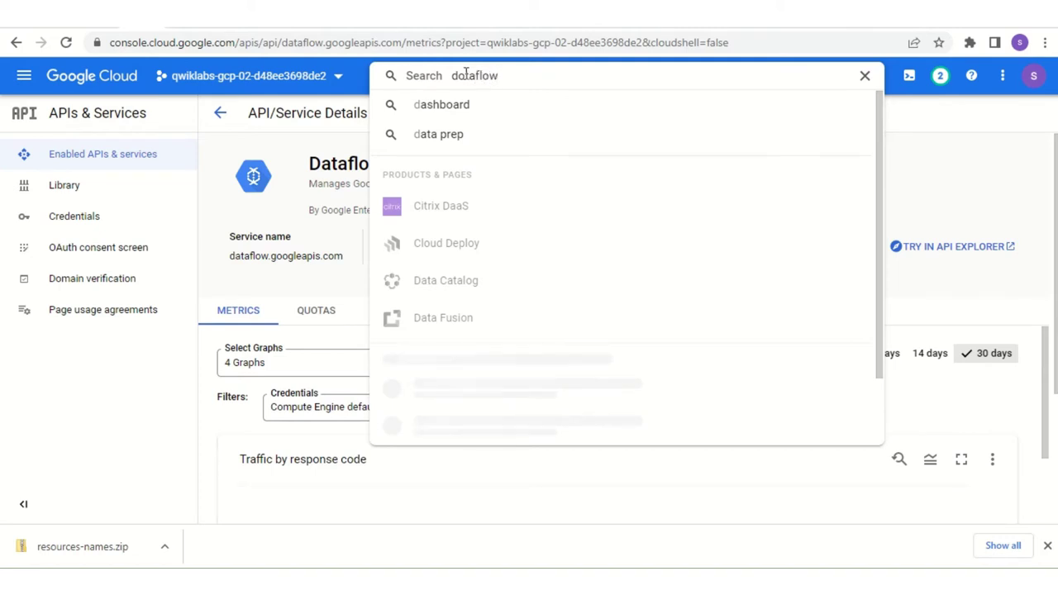
key(BackSpace)
text(a)
key(BackSpace)
text(w)
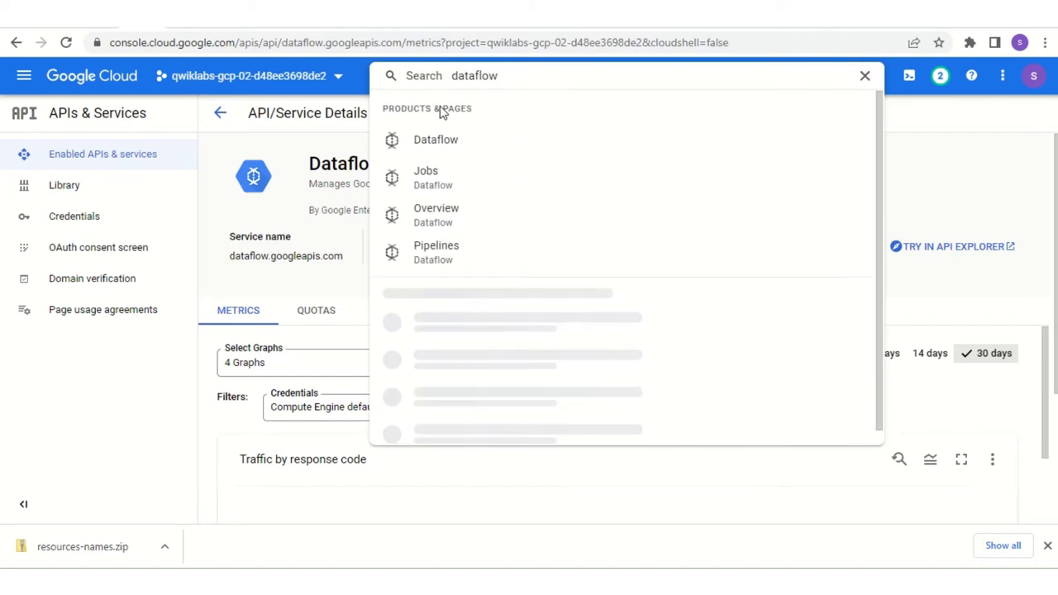
click(435, 139)
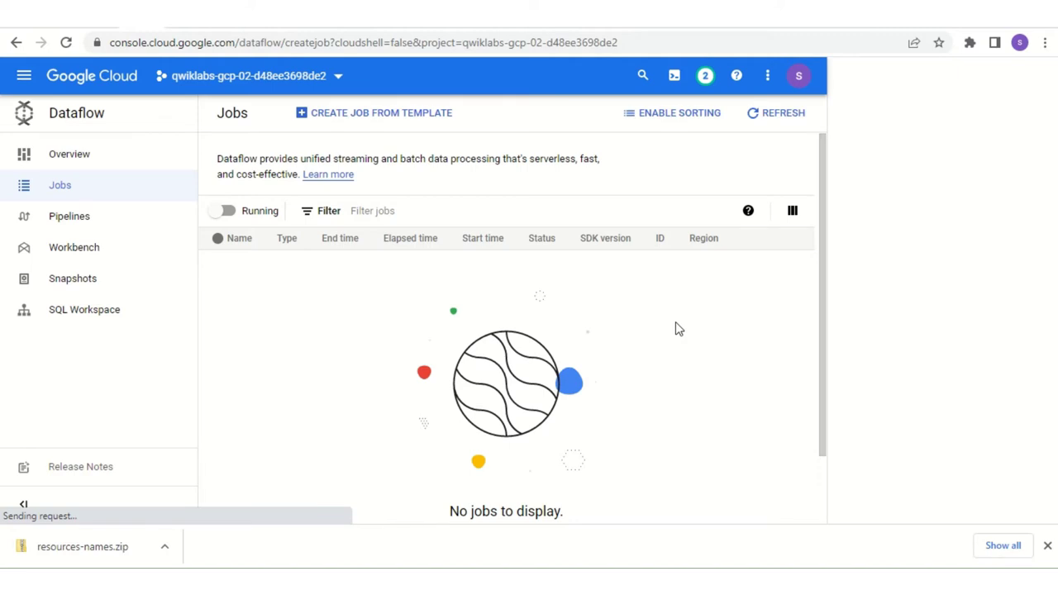
Start a job from a template, name it streaming-taxi-pipeline and set its regional endpoint to us-west1 (Oregon).
click(387, 116)
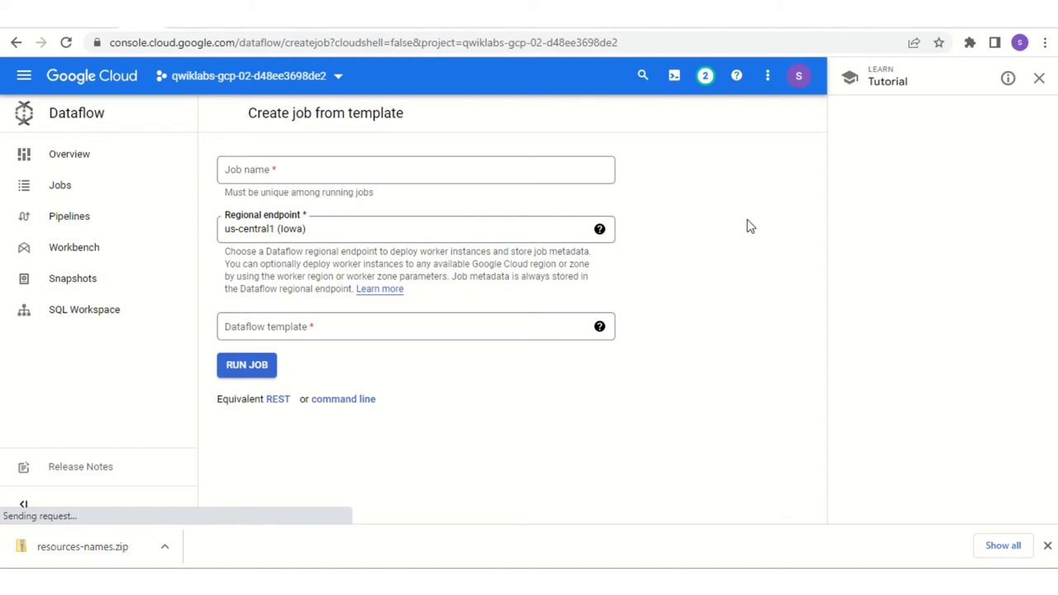
click(1039, 78)
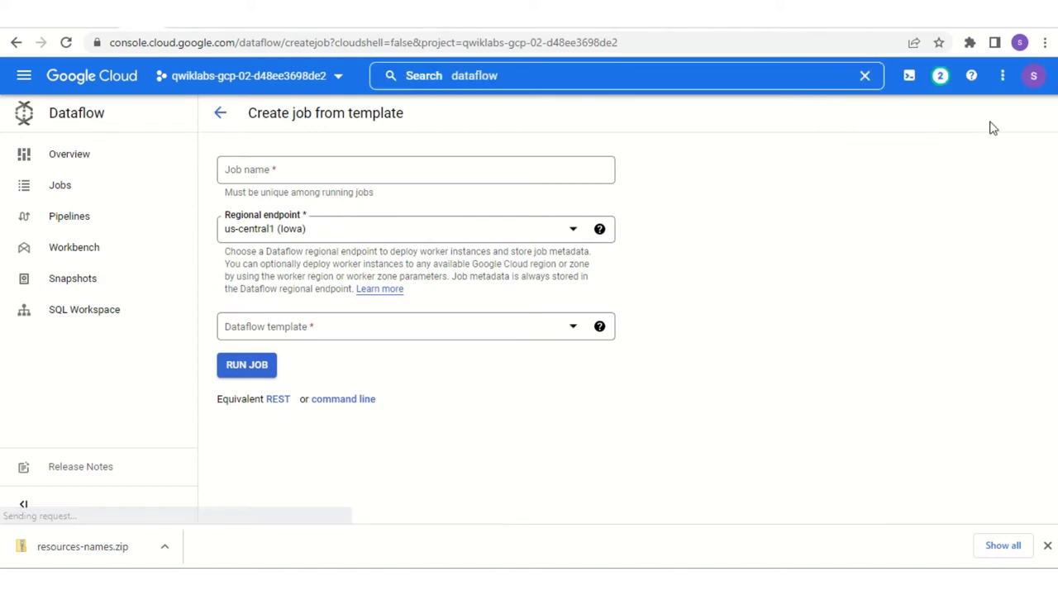
click(285, 169)
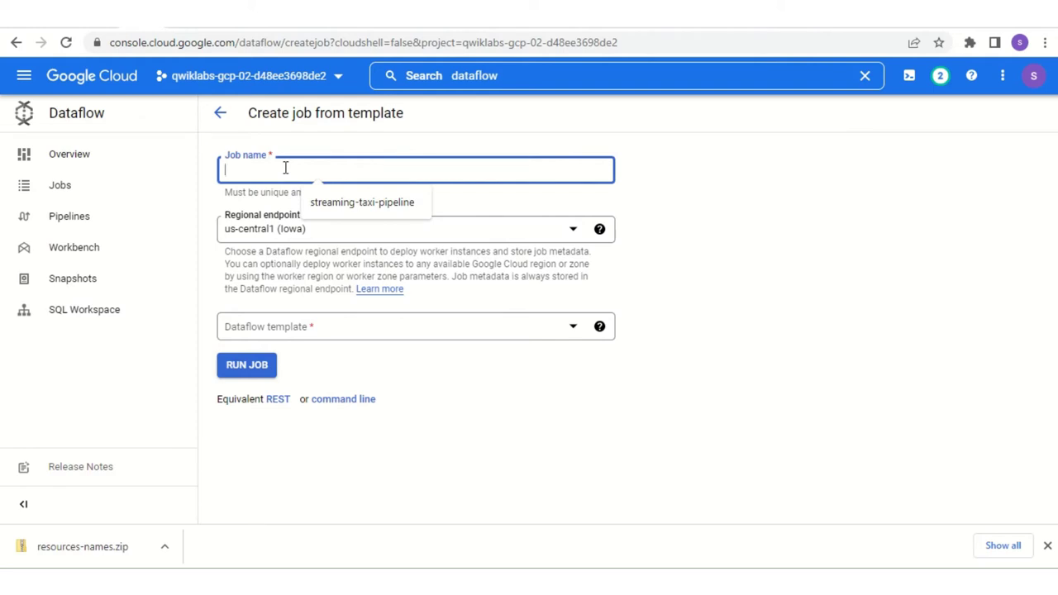
text(streaming-taxi-pipeline)
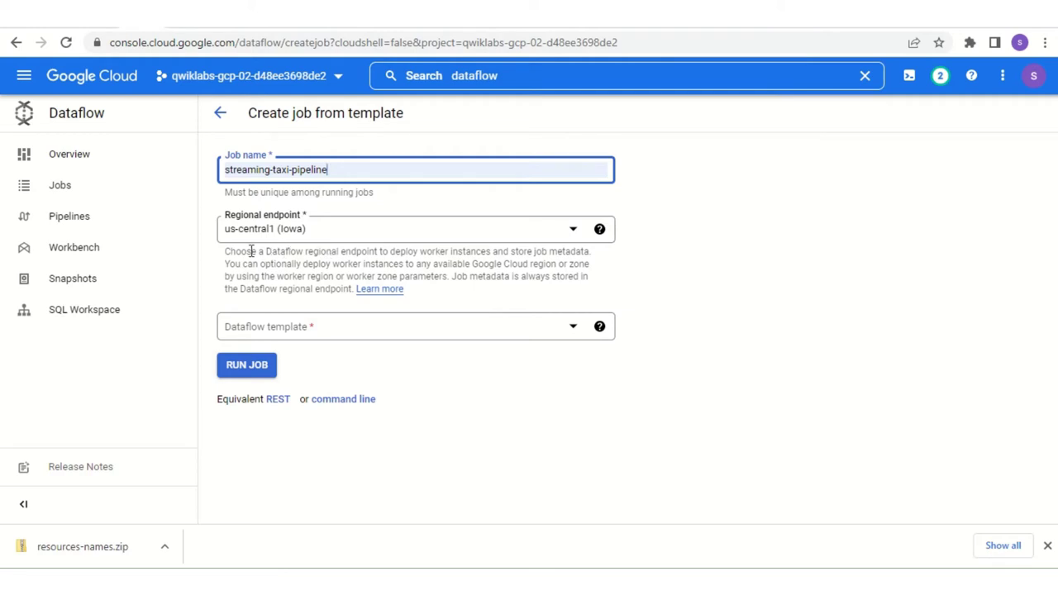
click(293, 240)
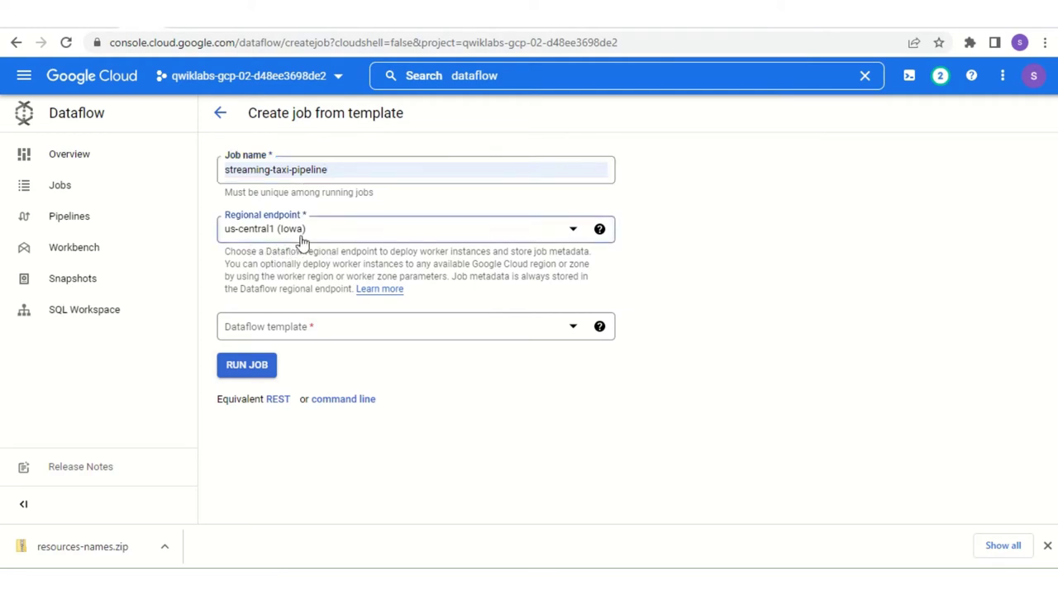
scroll(332, 373, down, 1)
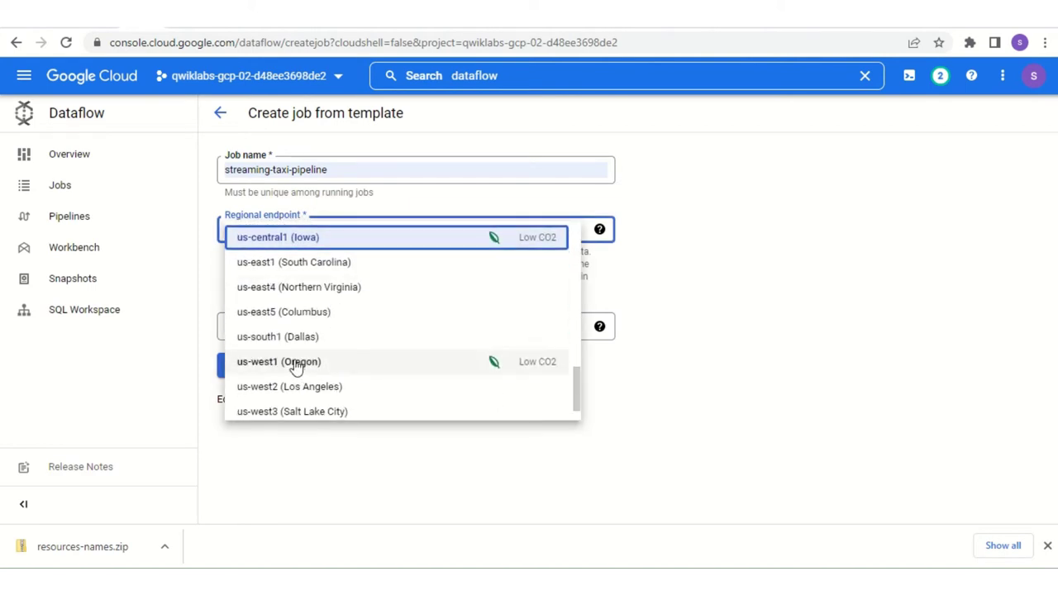
click(296, 366)
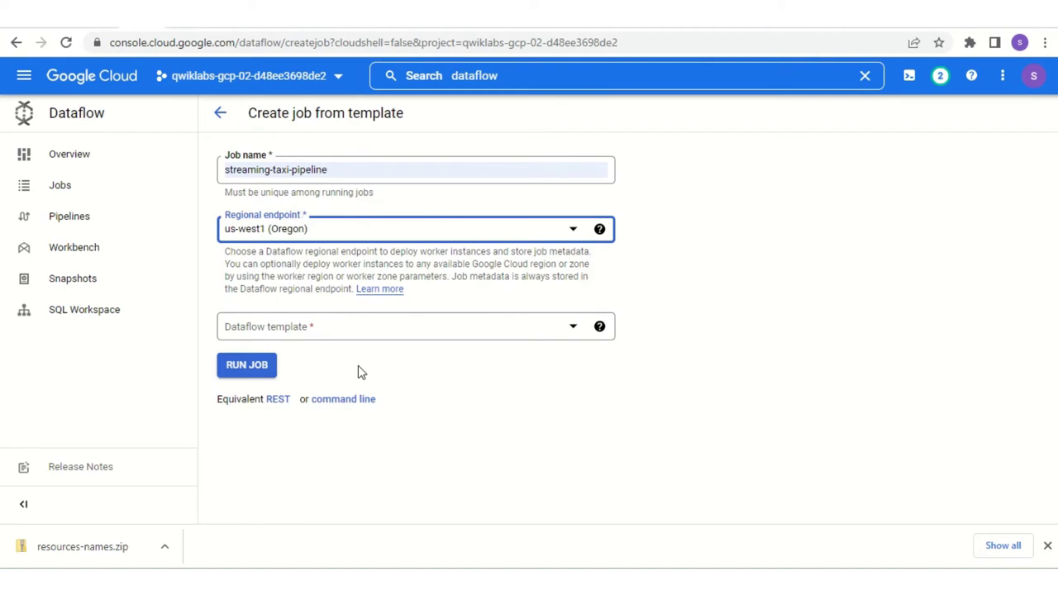
Filter the Dataflow templates by pub and select the Pub/Sub Topic to BigQuery streaming template.
click(337, 326)
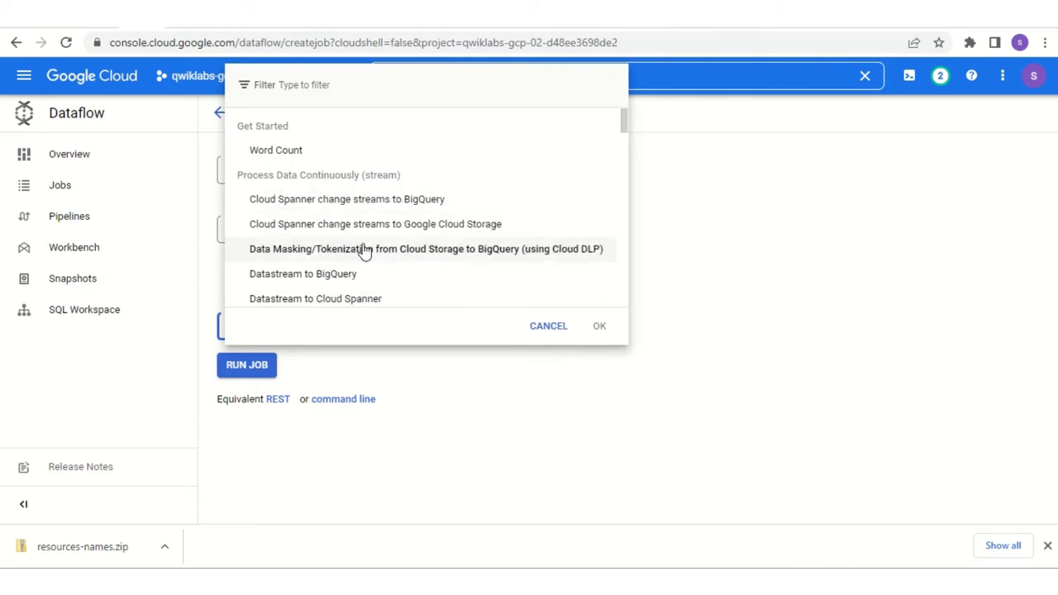
scroll(361, 248, down, 1)
scroll(355, 182, up, 1)
click(350, 94)
text(pub)
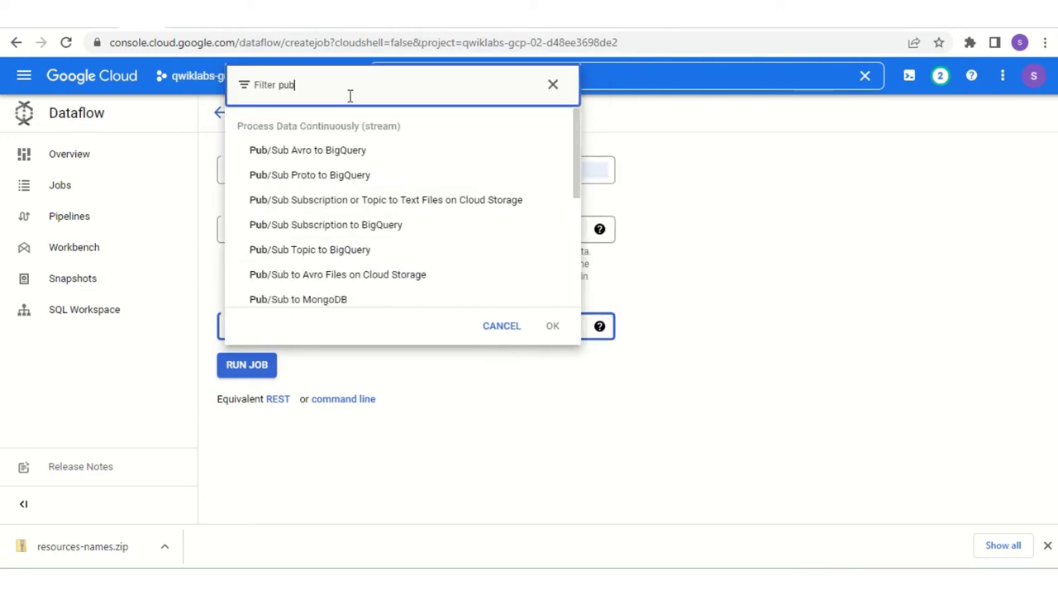
click(345, 248)
Review the selected template's description, pipeline graph and required parameters.
scroll(387, 358, down, 1)
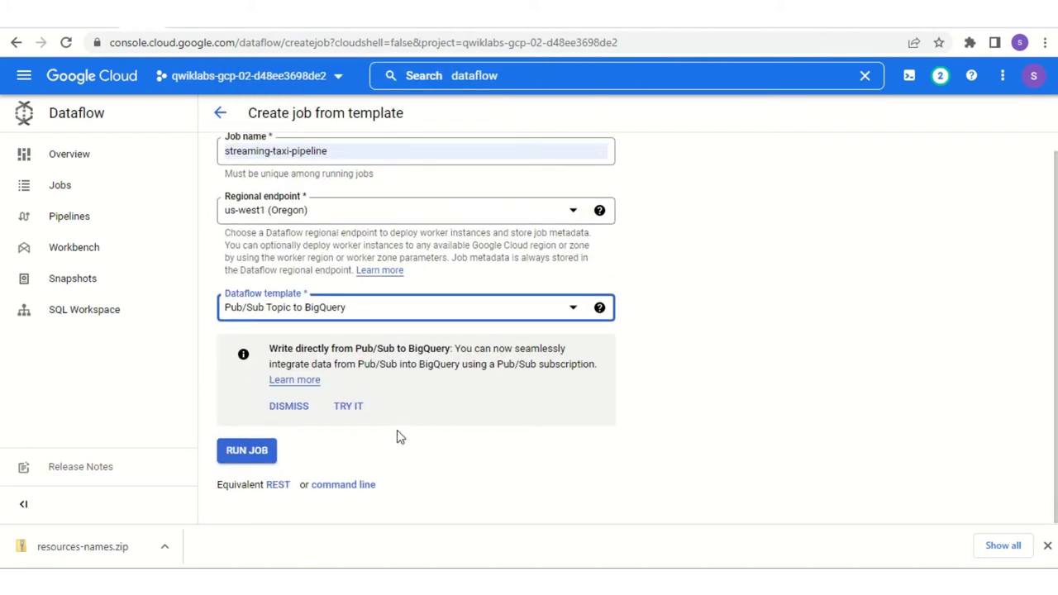
scroll(396, 429, up, 1)
scroll(396, 430, down, 1)
scroll(397, 436, down, 5)
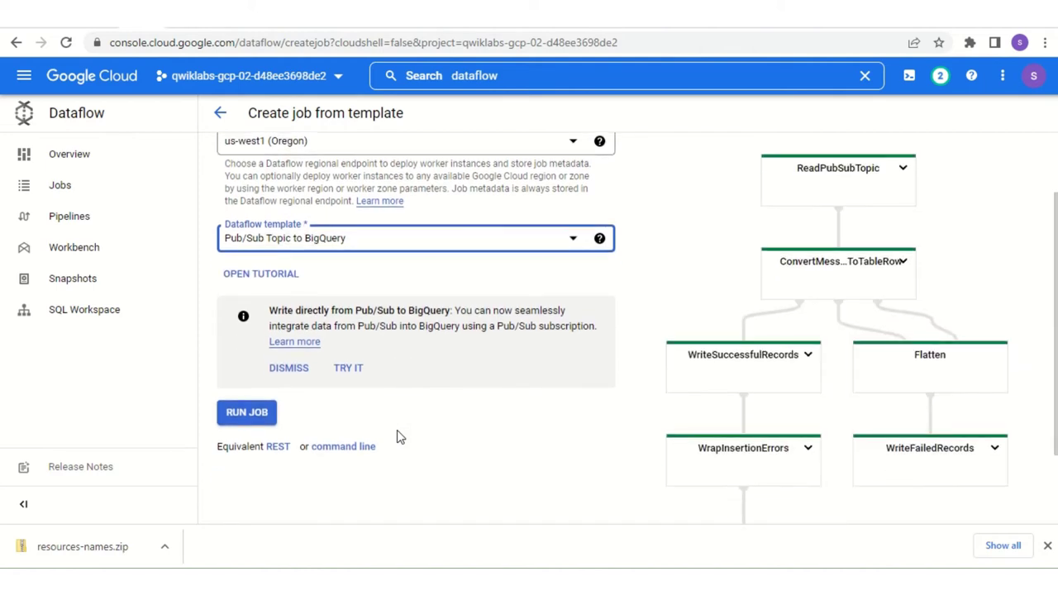
scroll(397, 436, up, 5)
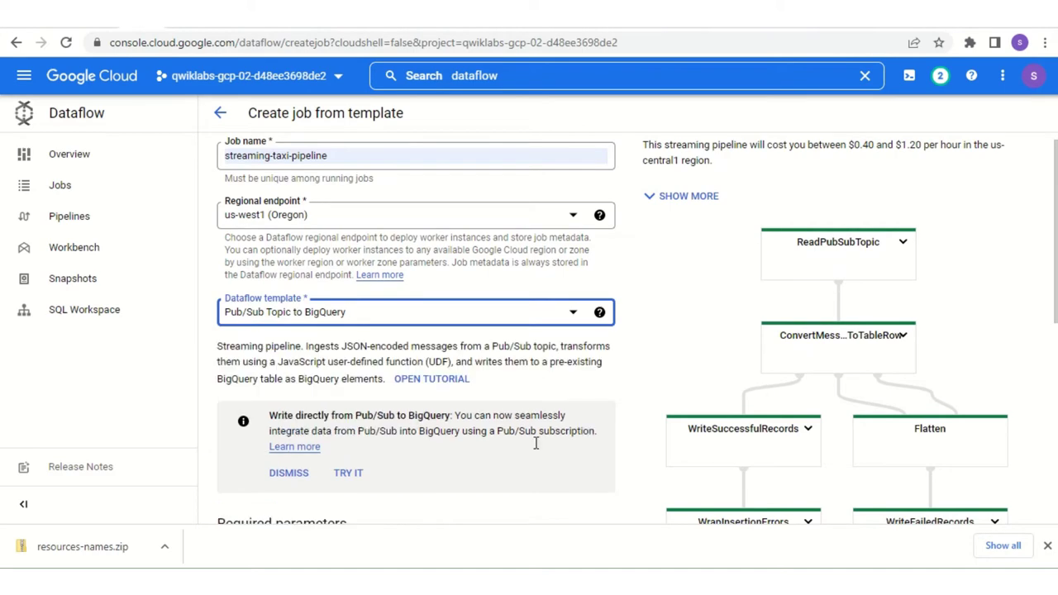
scroll(536, 444, down, 3)
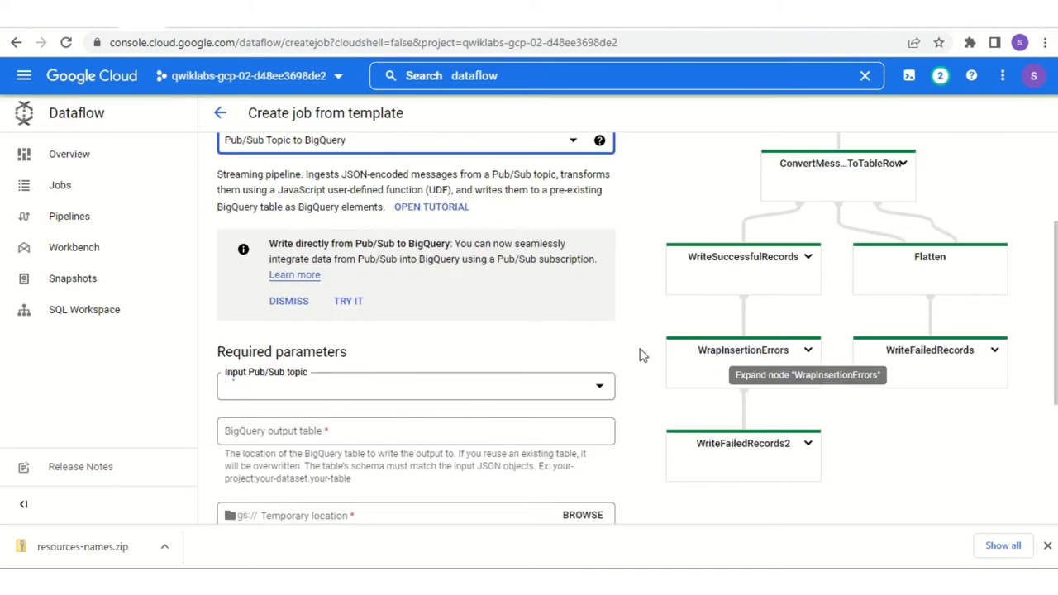
scroll(533, 335, down, 2)
scroll(528, 388, down, 1)
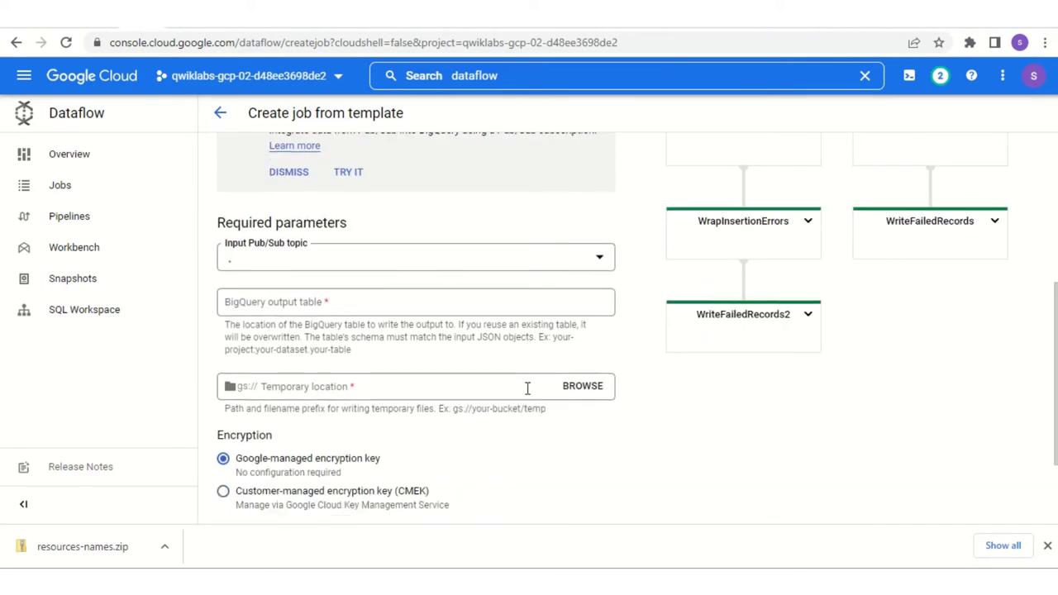
scroll(523, 364, down, 1)
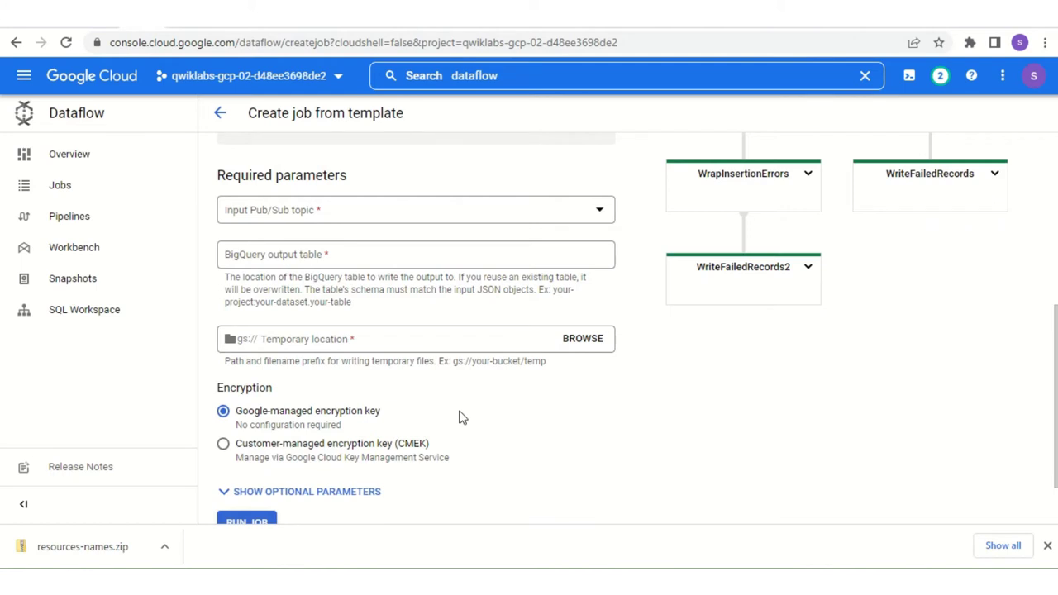
Enter projects/pubsub-public-data/topics/taxirides-realtime manually as the input Pub/Sub topic and save it.
click(265, 219)
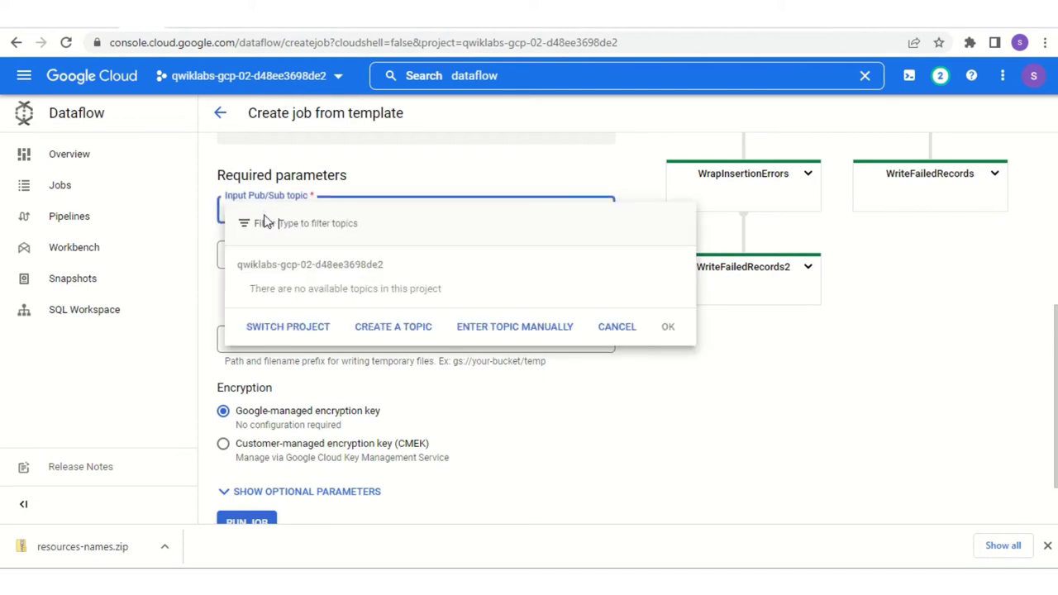
click(496, 334)
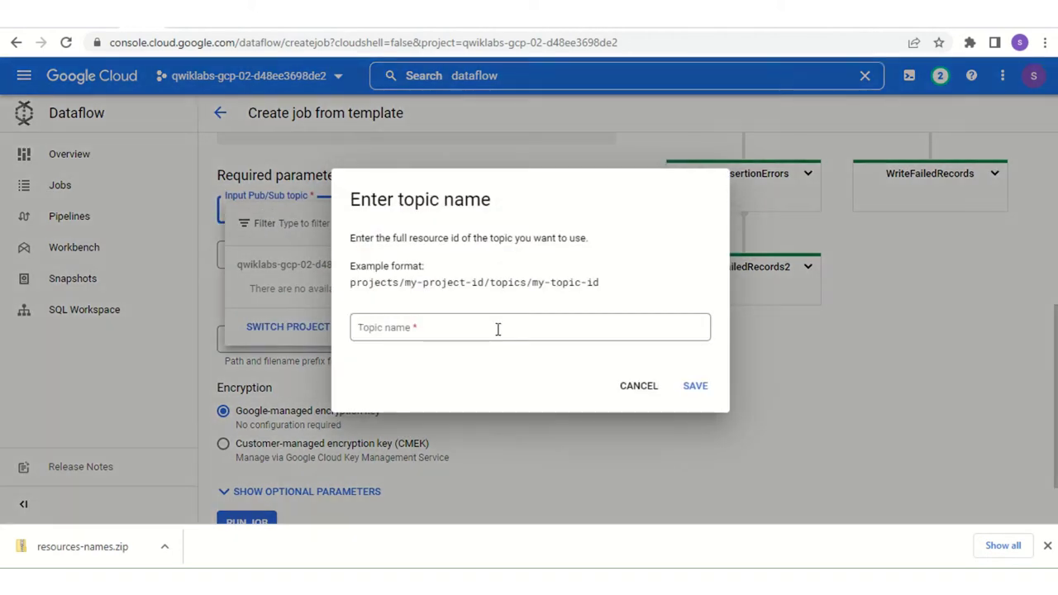
click(446, 331)
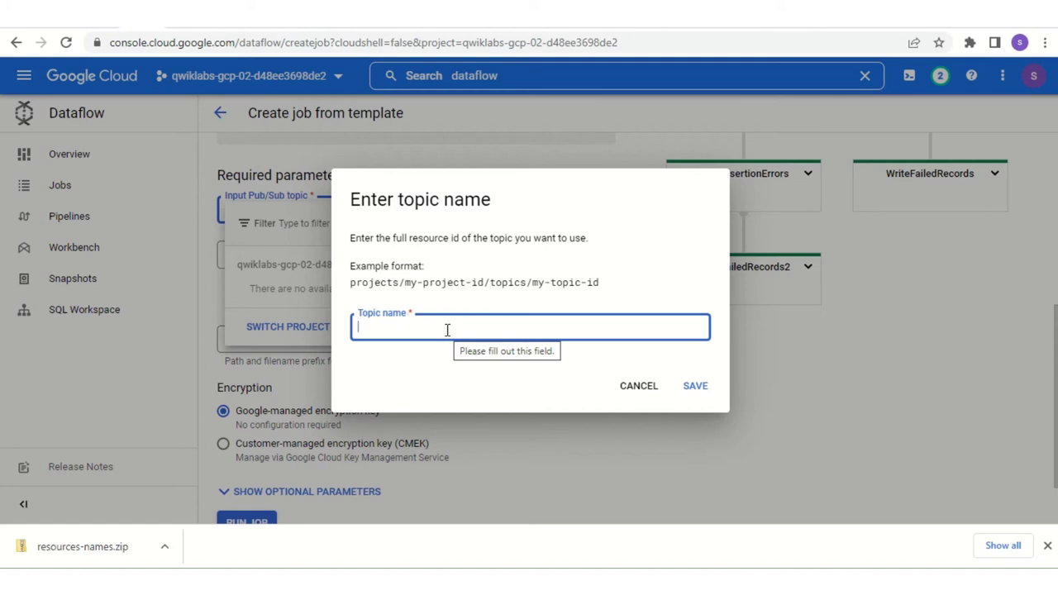
text(pr)
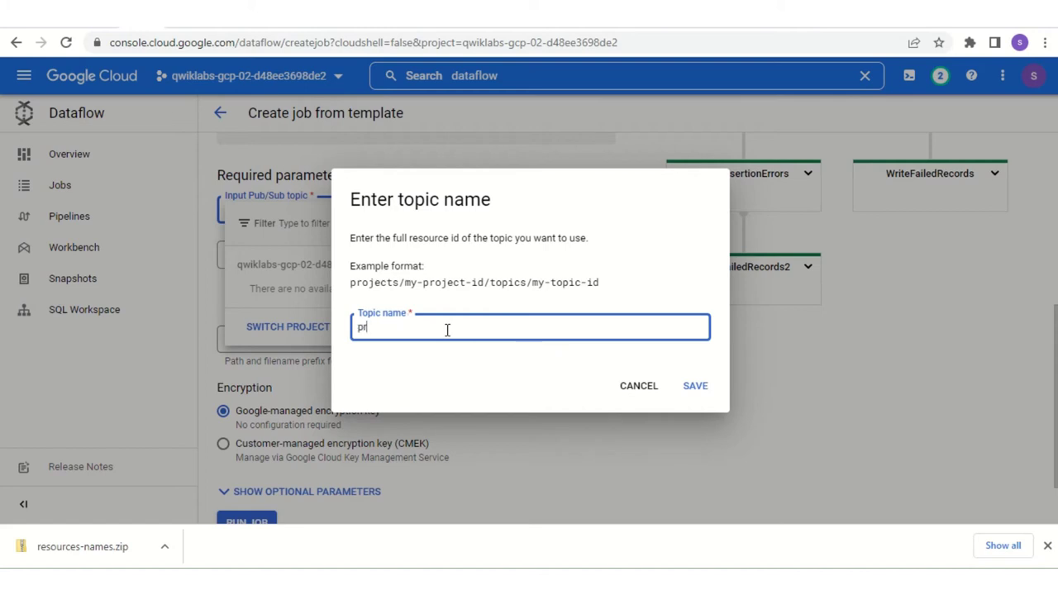
text(ojects/)
text(pub)
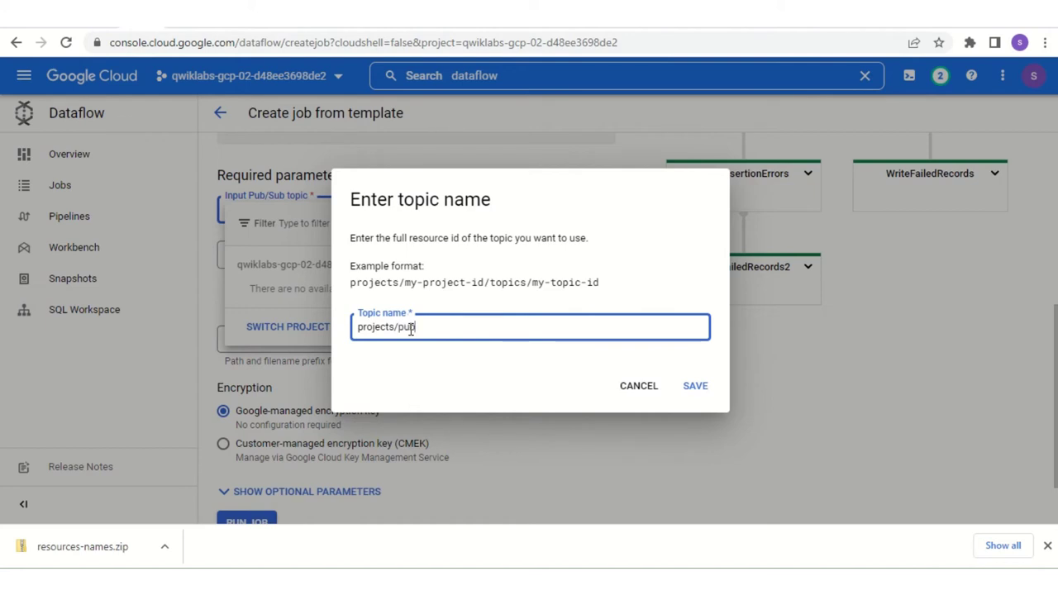
text(sub-pubki)
key(BackSpace)
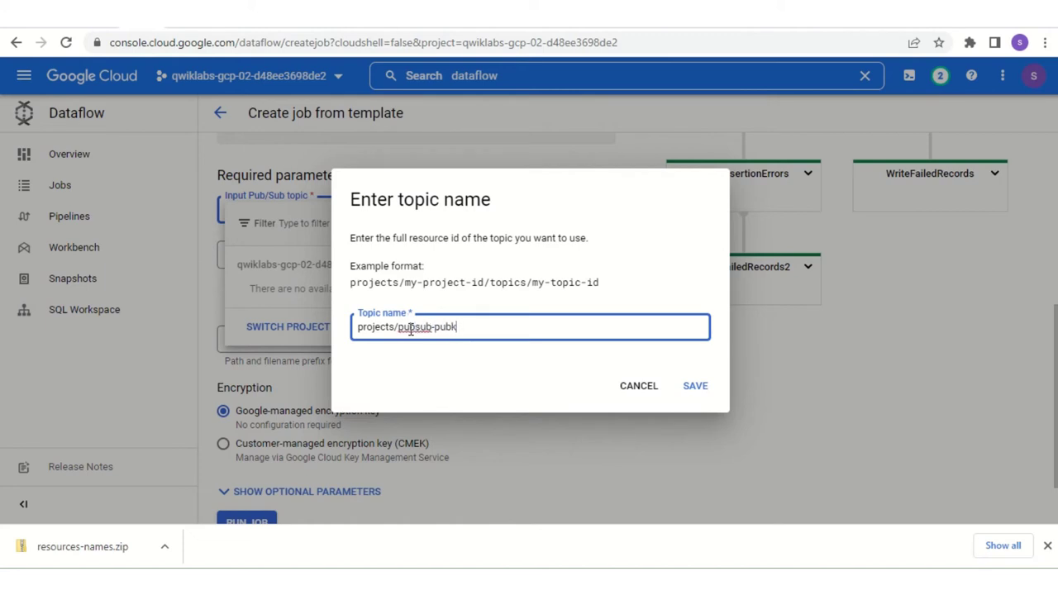
key(BackSpace)
text(lic-data/topics/taxirides)
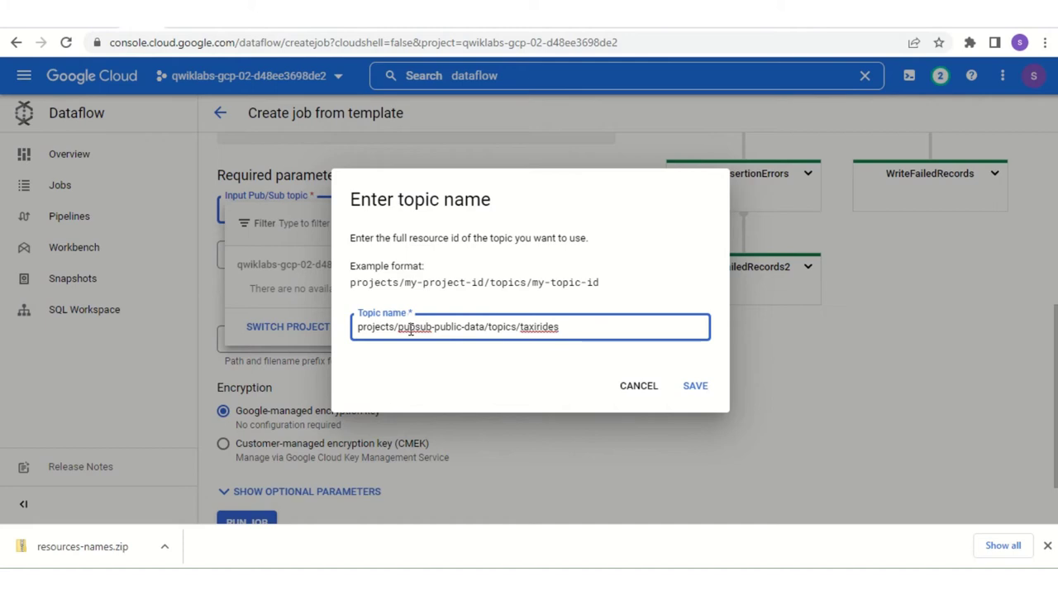
text(-realtime)
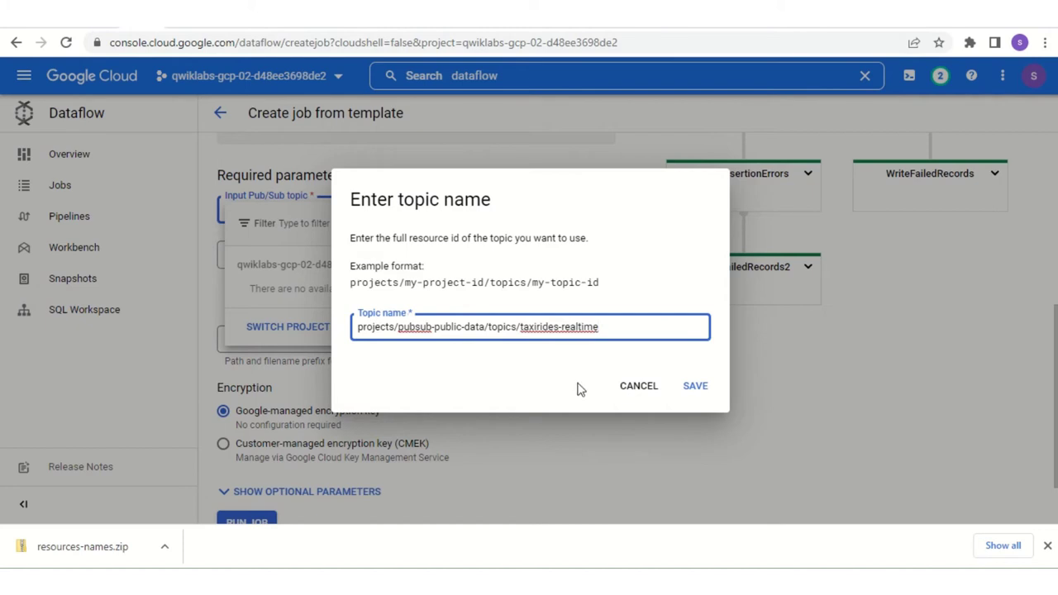
click(701, 397)
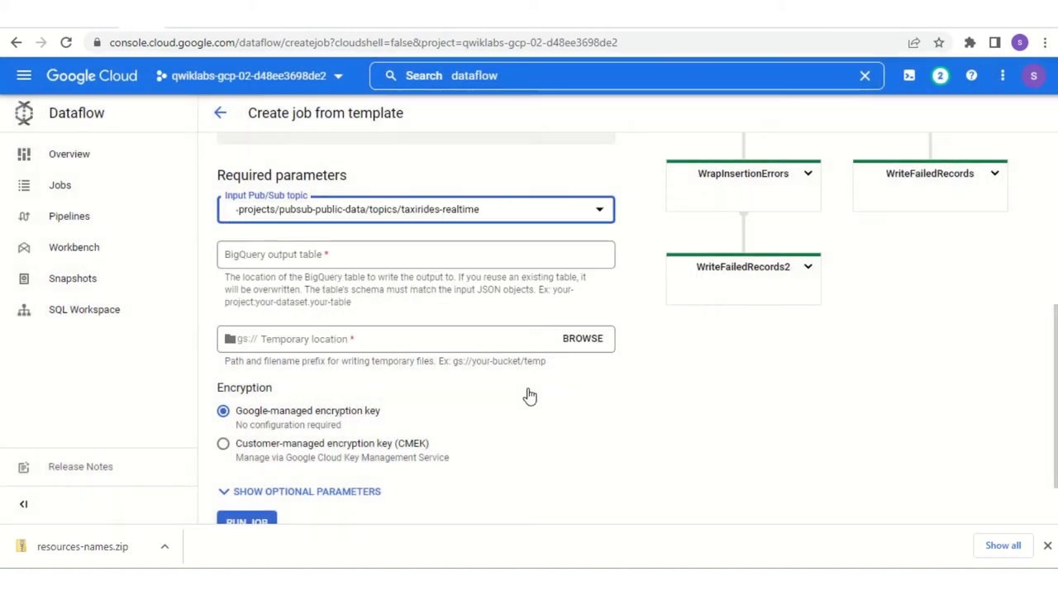
scroll(522, 418, down, 1)
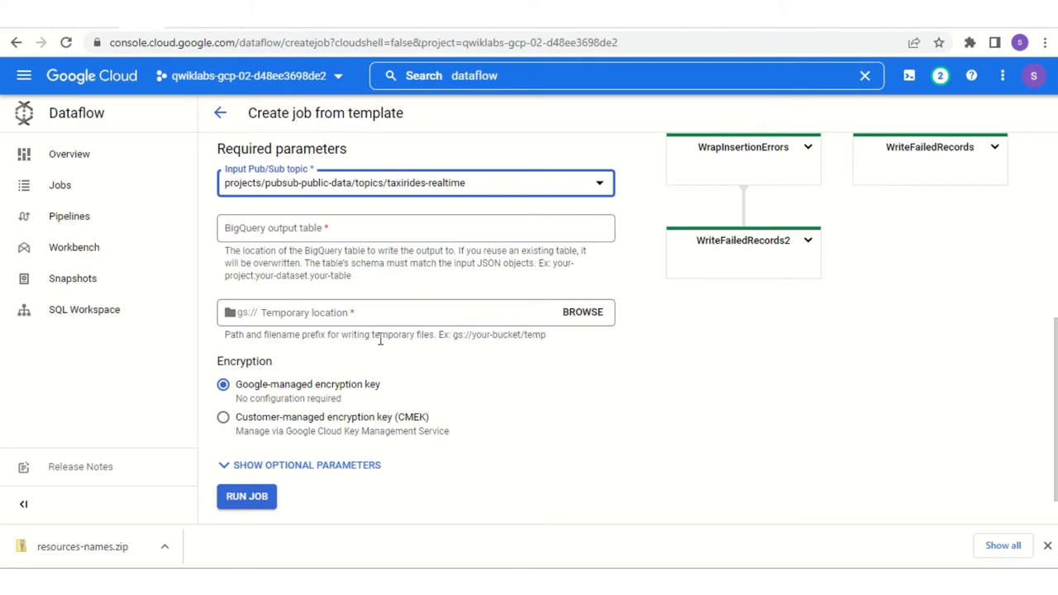
Set the BigQuery output table to qwiklabs-gcp-02-d48ee3698de2:taxirides.realtime and check the entry.
scroll(399, 375, down, 1)
scroll(398, 375, up, 1)
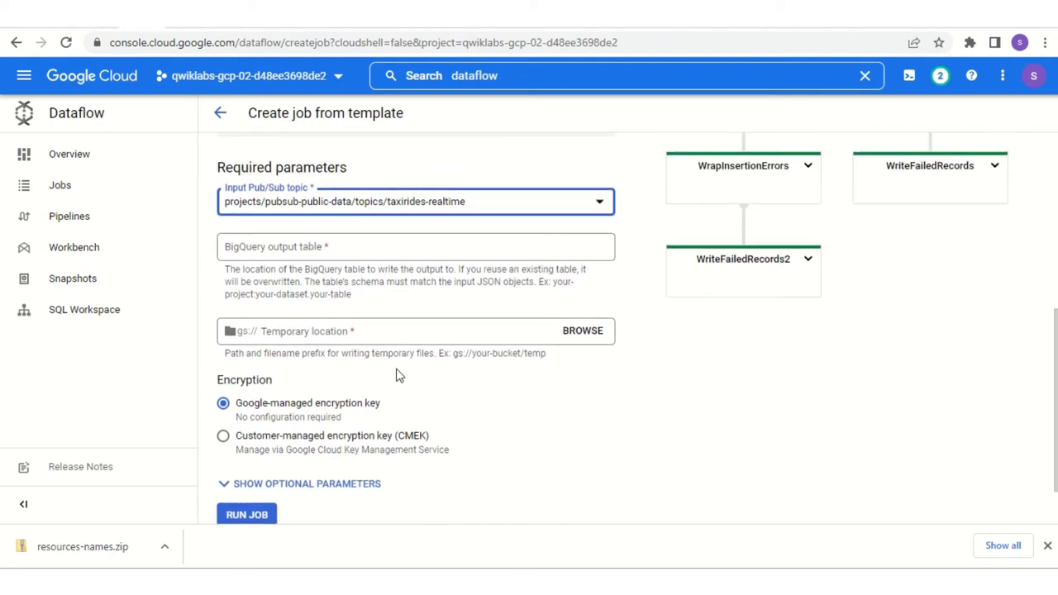
click(314, 242)
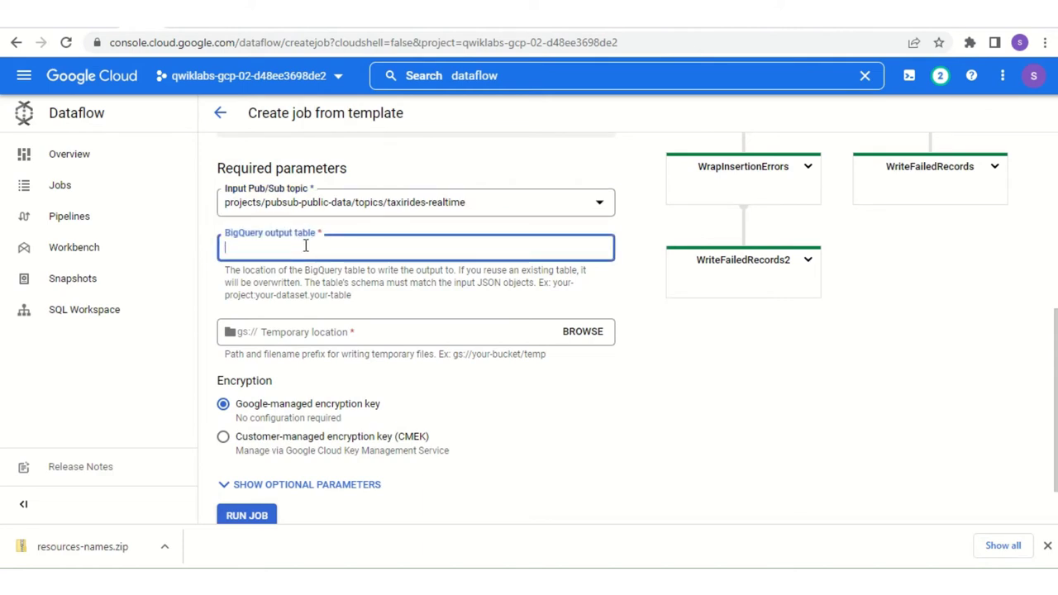
text(qwiklabs-gcp-02-d48ee3698de2)
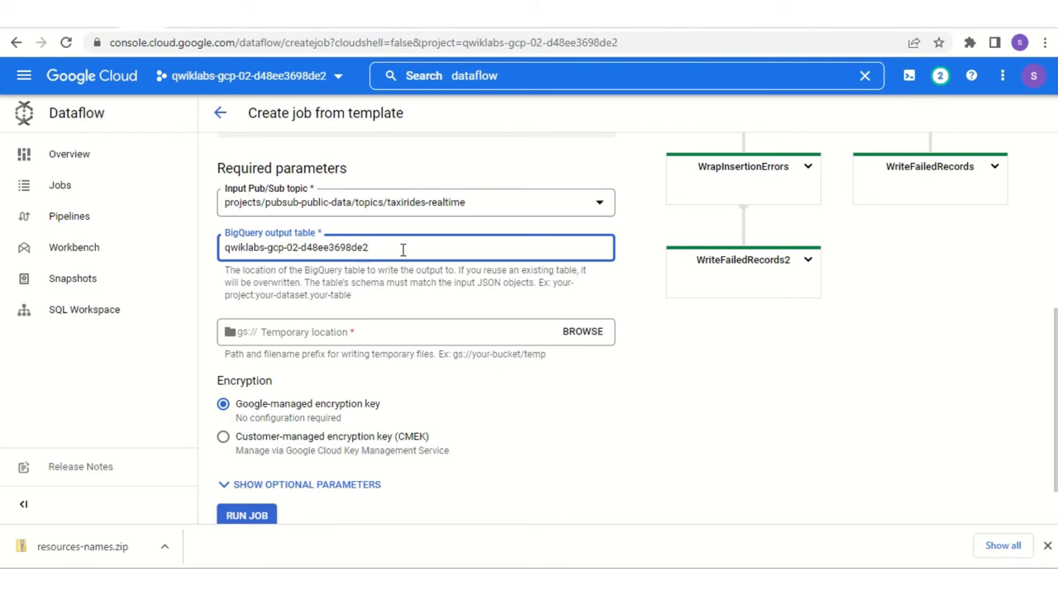
text(:taxirides.realtime)
click(373, 248)
scroll(480, 251, down, 1)
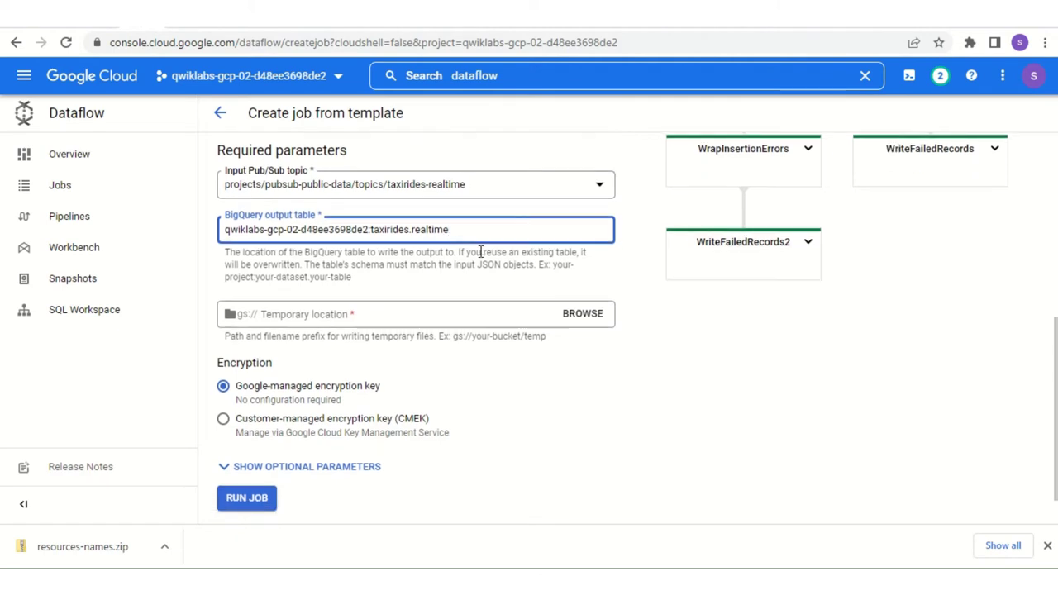
scroll(480, 252, down, 1)
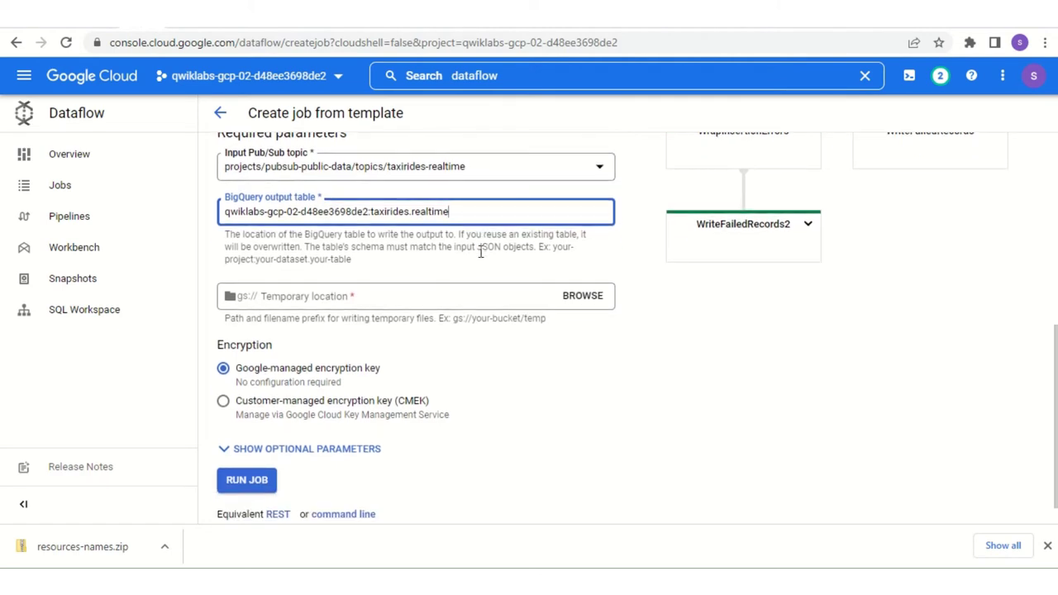
scroll(480, 251, down, 1)
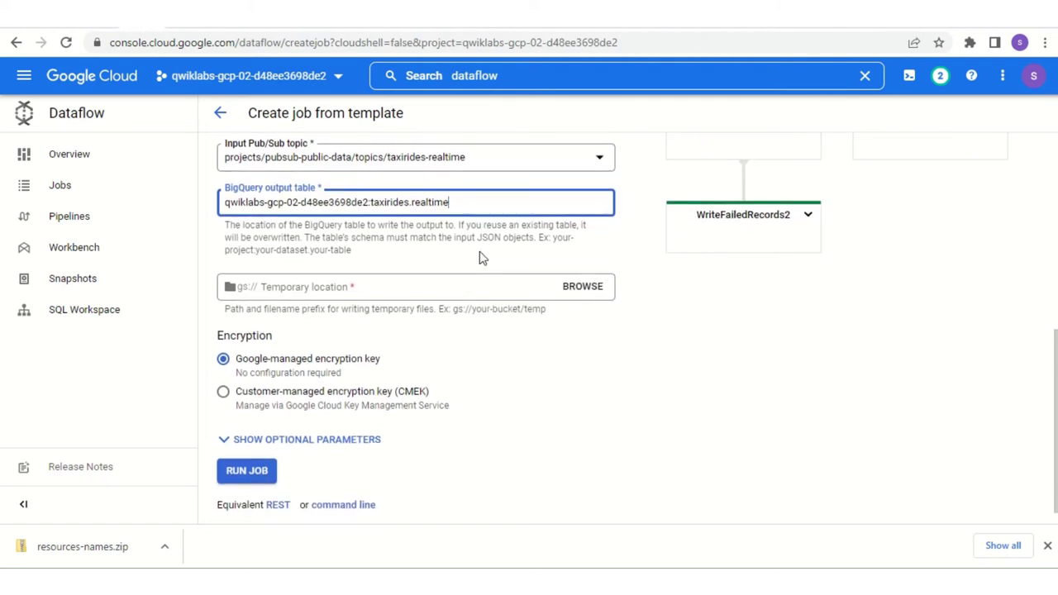
scroll(483, 257, down, 1)
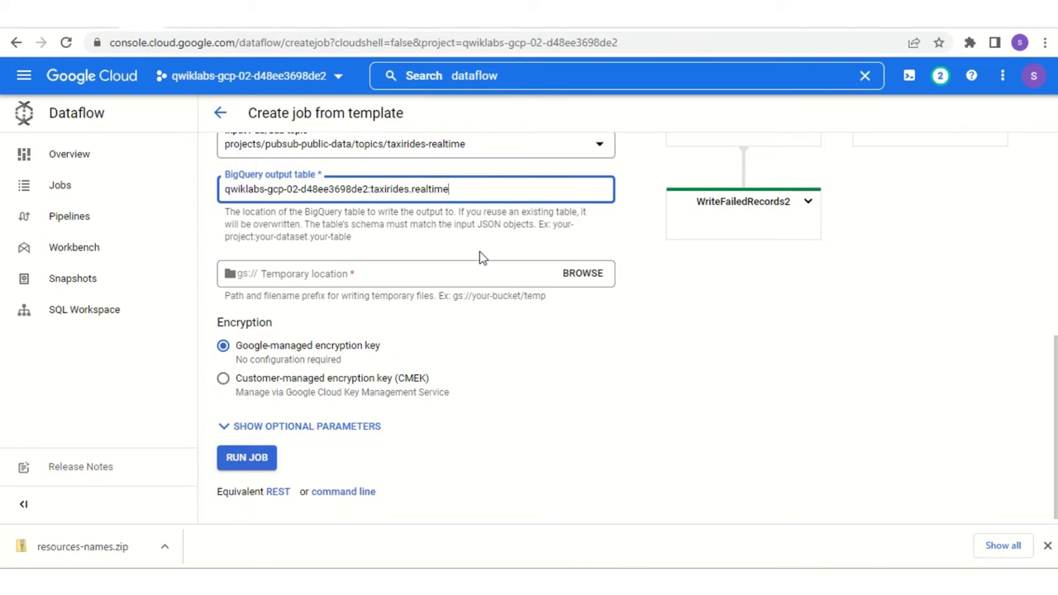
scroll(437, 279, up, 1)
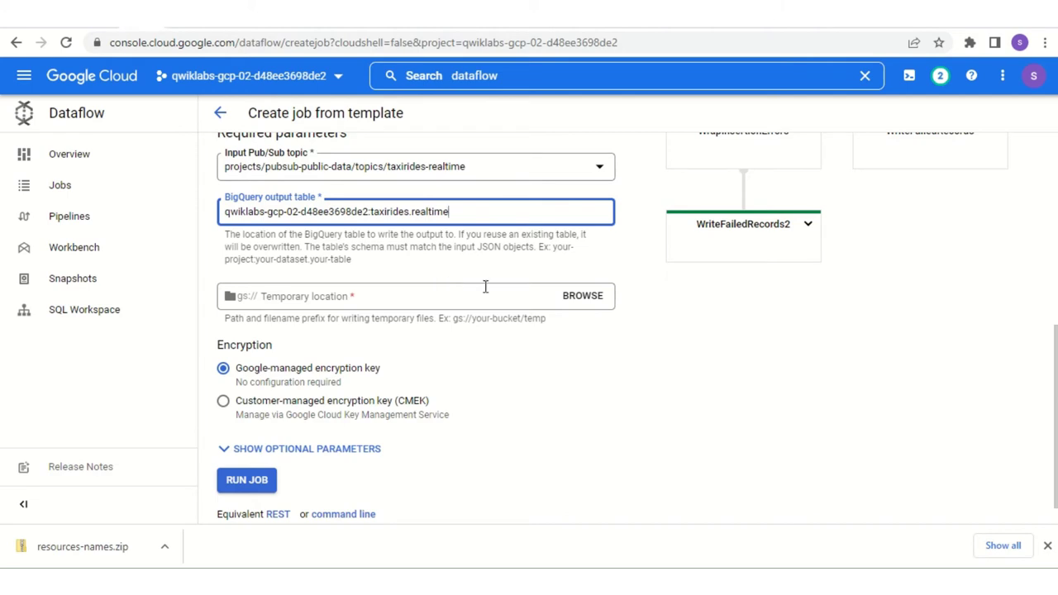
scroll(458, 273, up, 1)
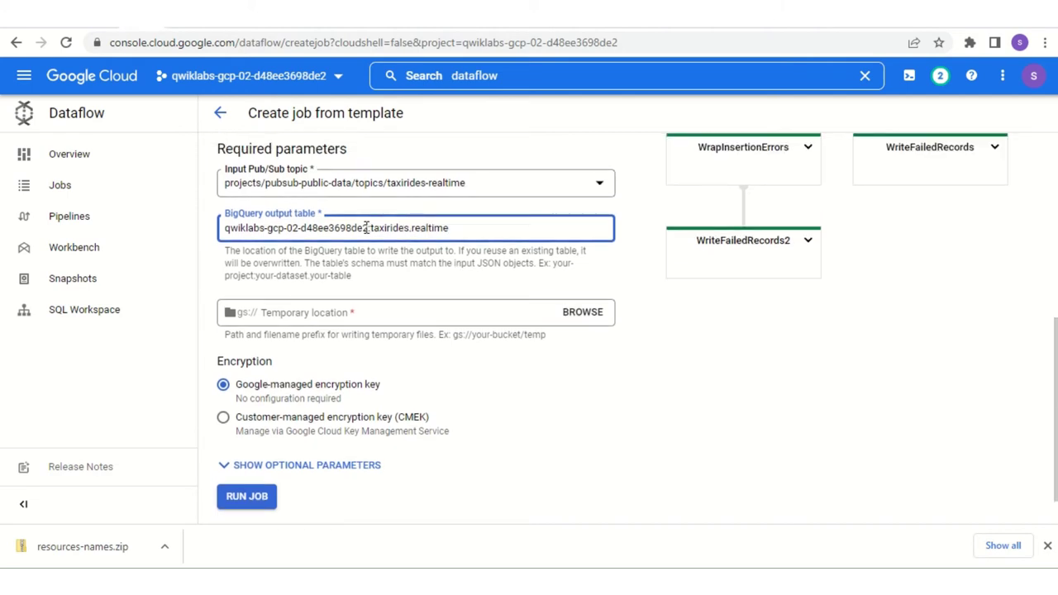
drag(372, 228, 472, 229)
click(483, 230)
Create a tmp folder in the qwiklabs-gcp-02-d48ee3698de2 bucket and select it as the job's temporary location.
scroll(467, 275, down, 1)
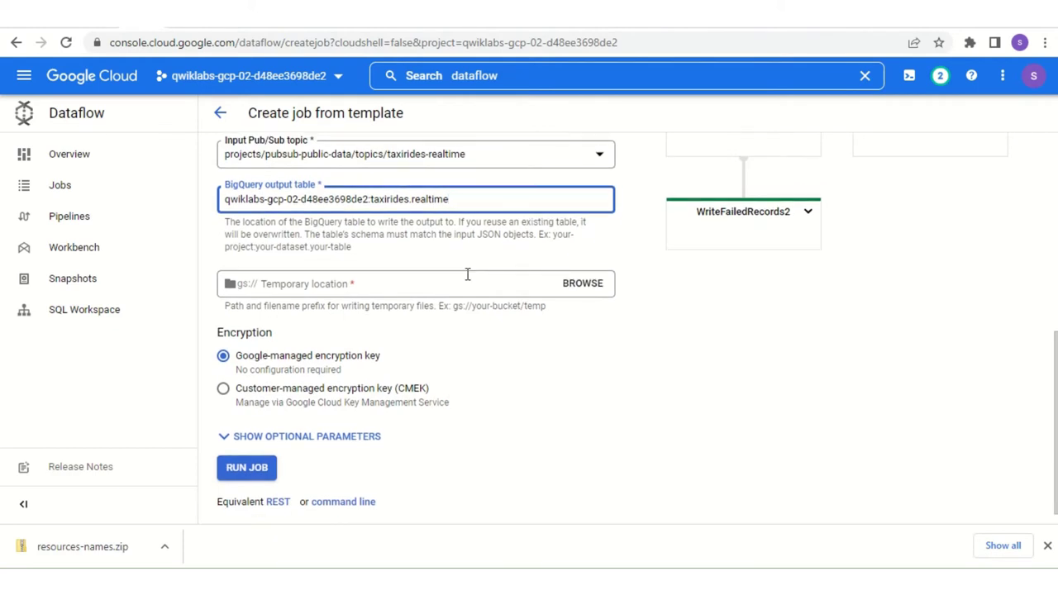
click(583, 285)
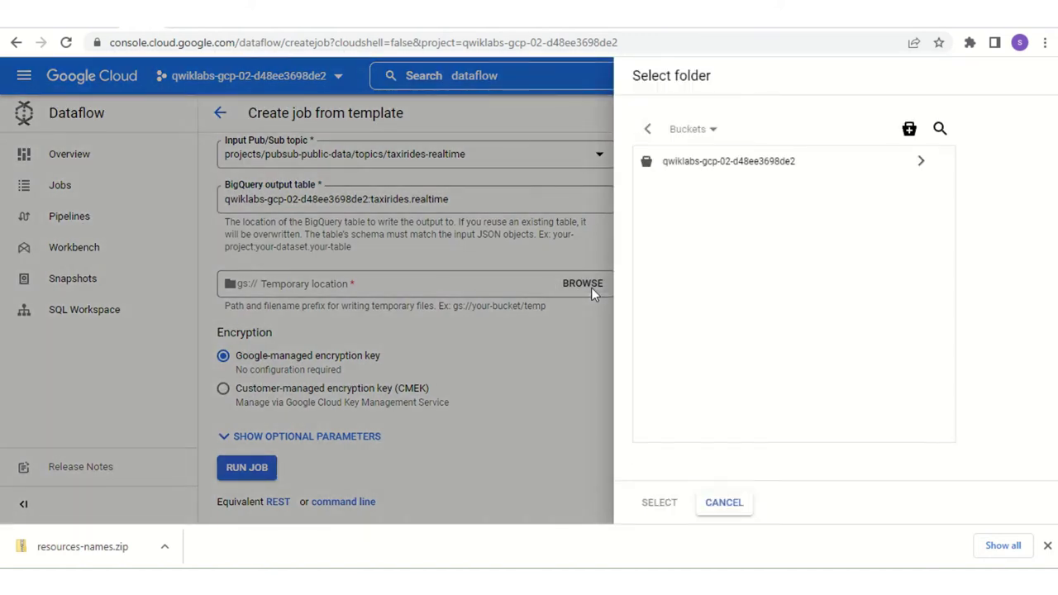
click(730, 165)
click(920, 162)
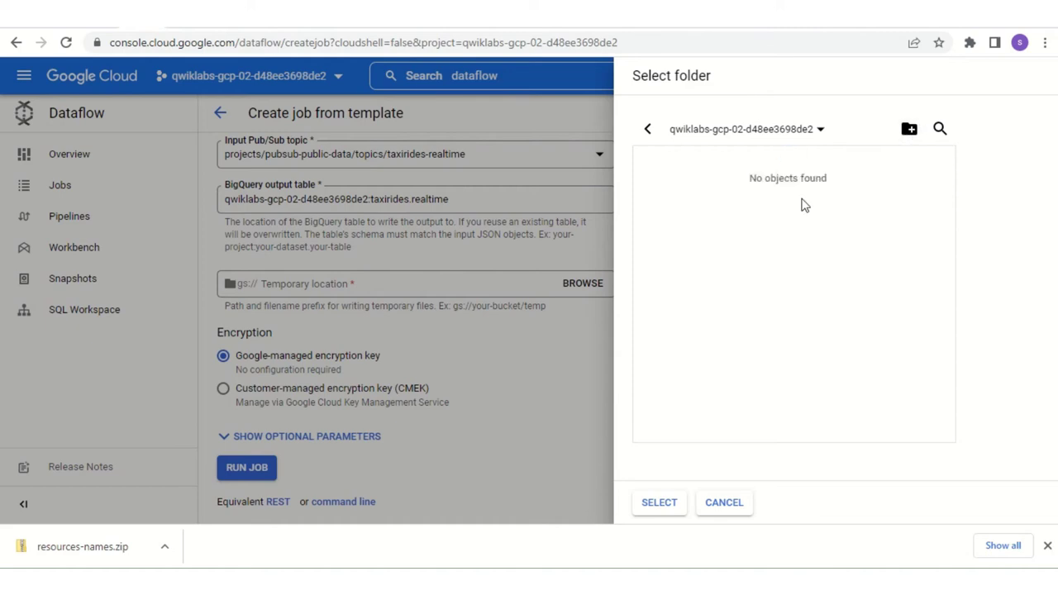
click(909, 129)
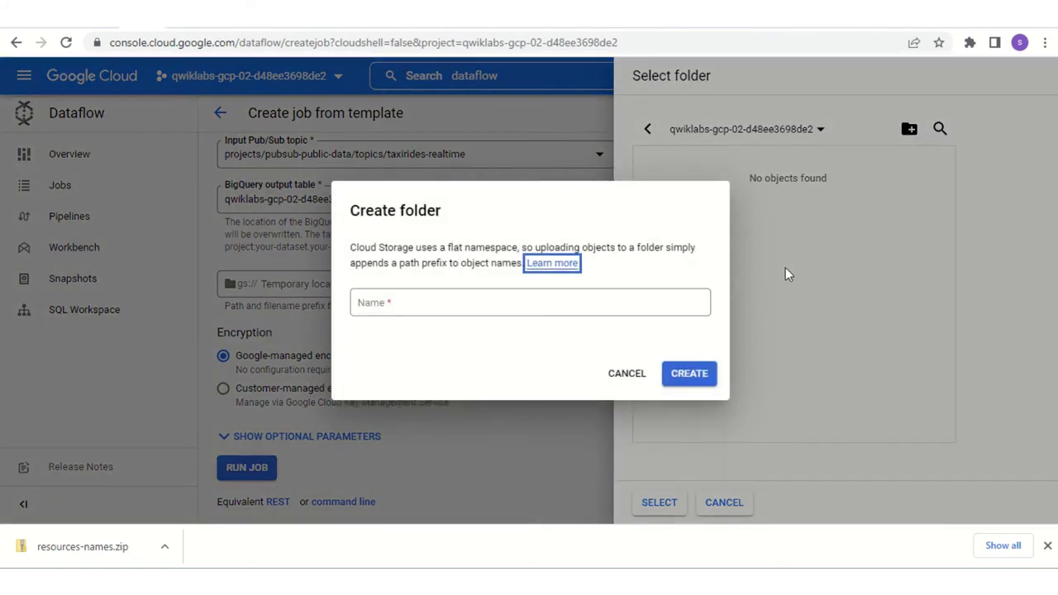
click(516, 302)
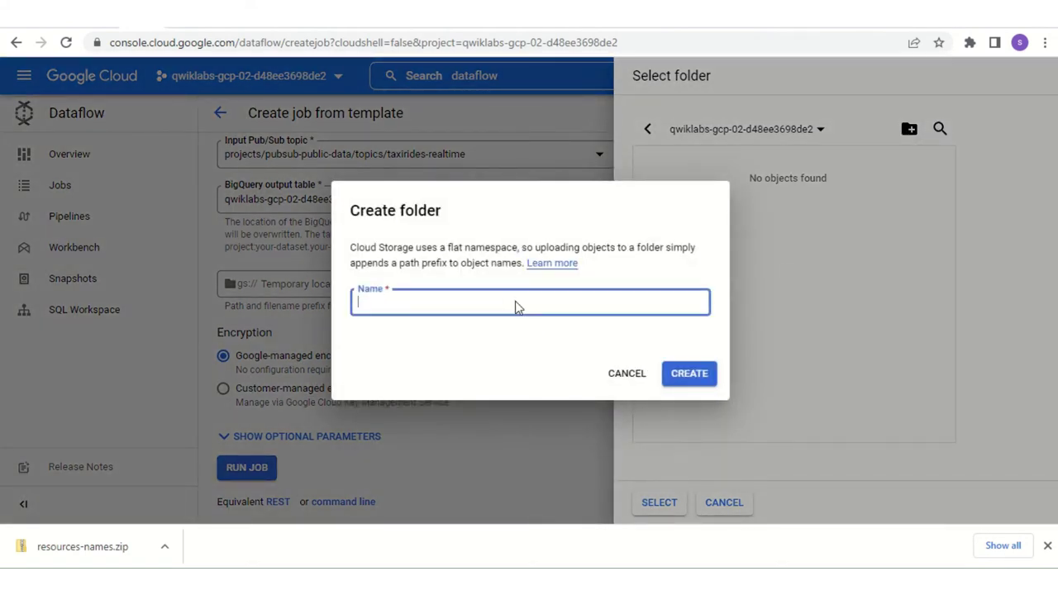
text(tmp)
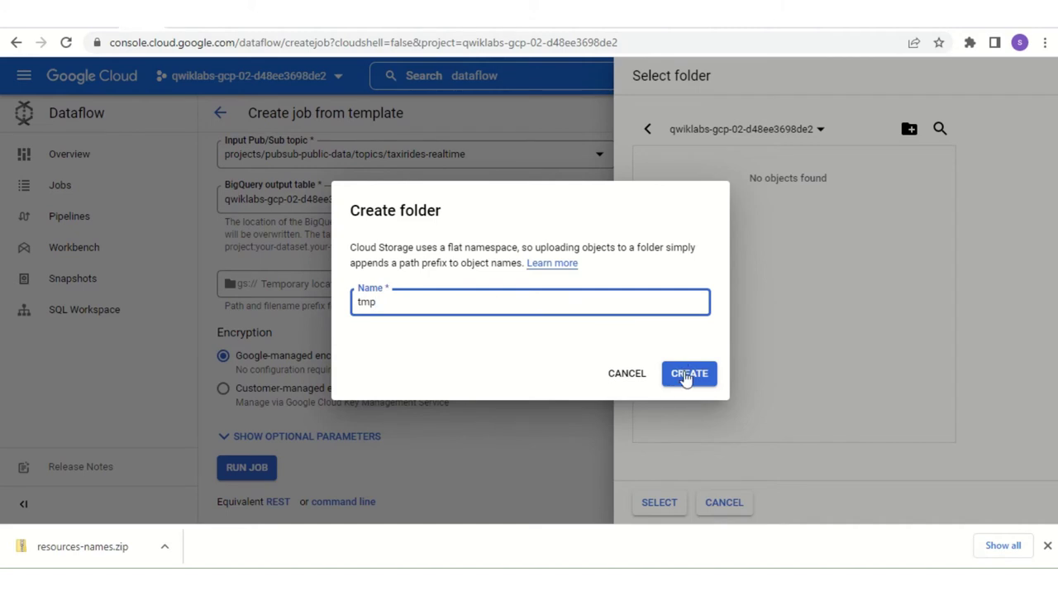
click(685, 379)
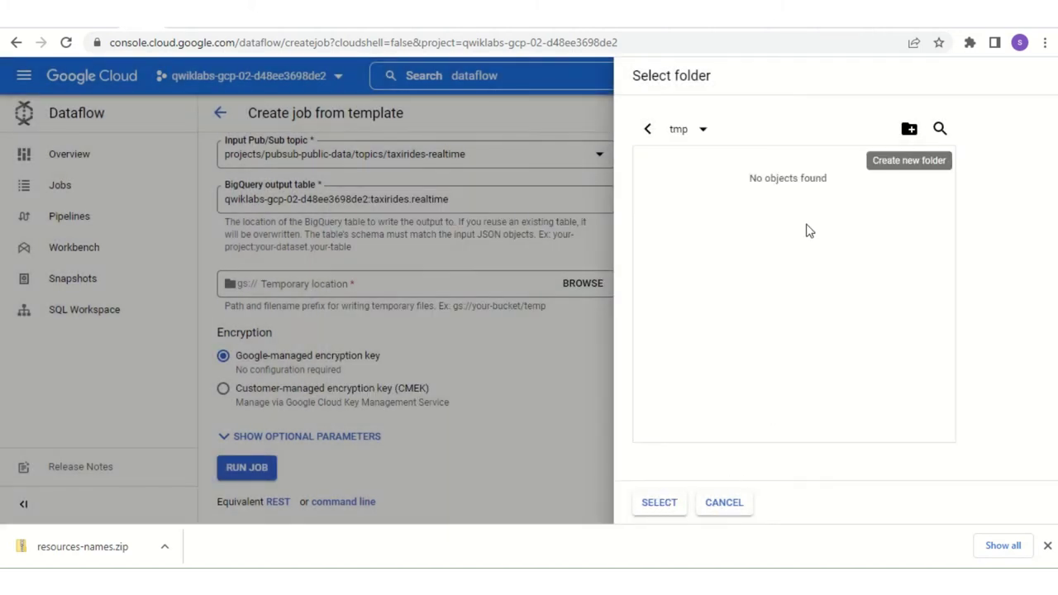
click(659, 503)
Show the optional parameters and set both the maximum workers and the initial number of workers to 2.
scroll(408, 408, down, 1)
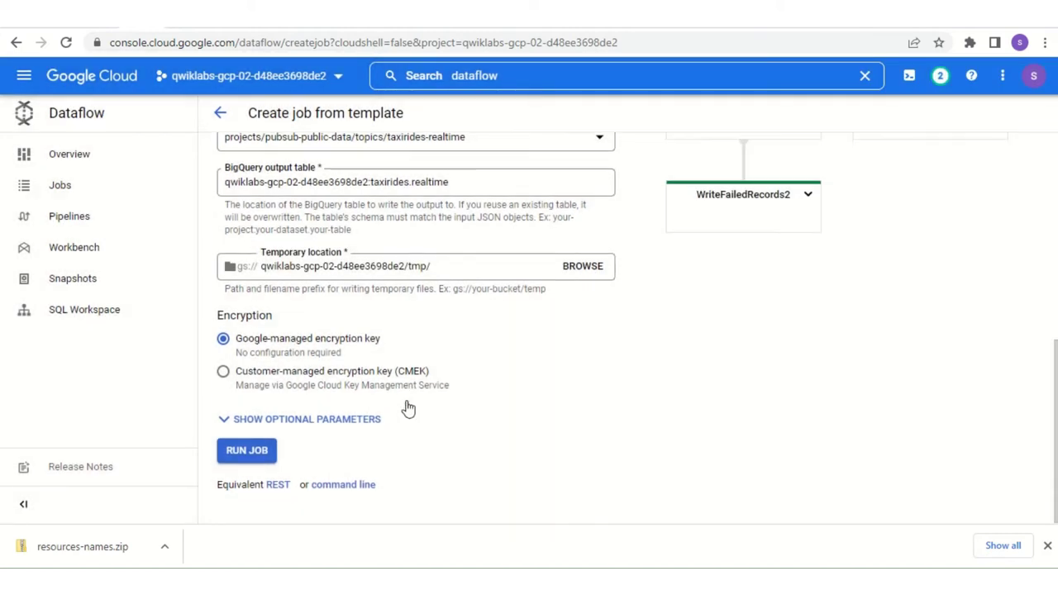
click(289, 421)
scroll(464, 423, down, 4)
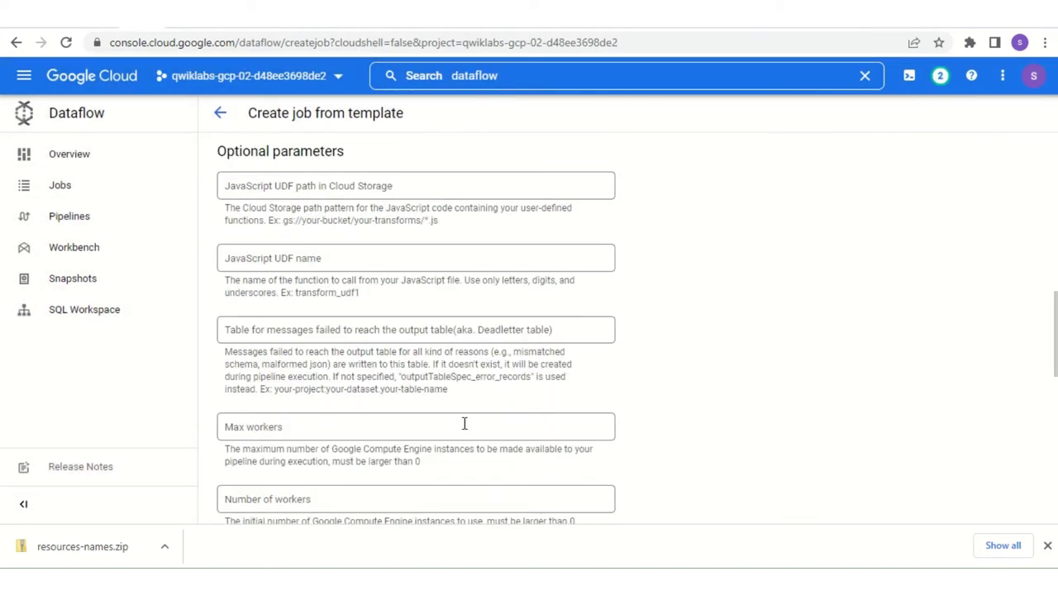
scroll(546, 428, up, 1)
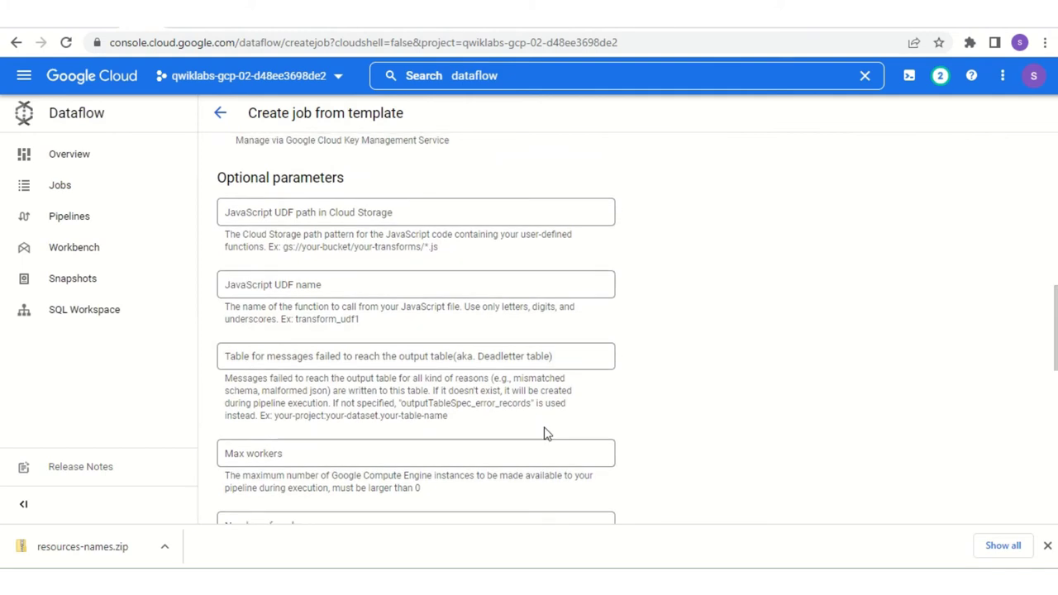
scroll(461, 390, down, 1)
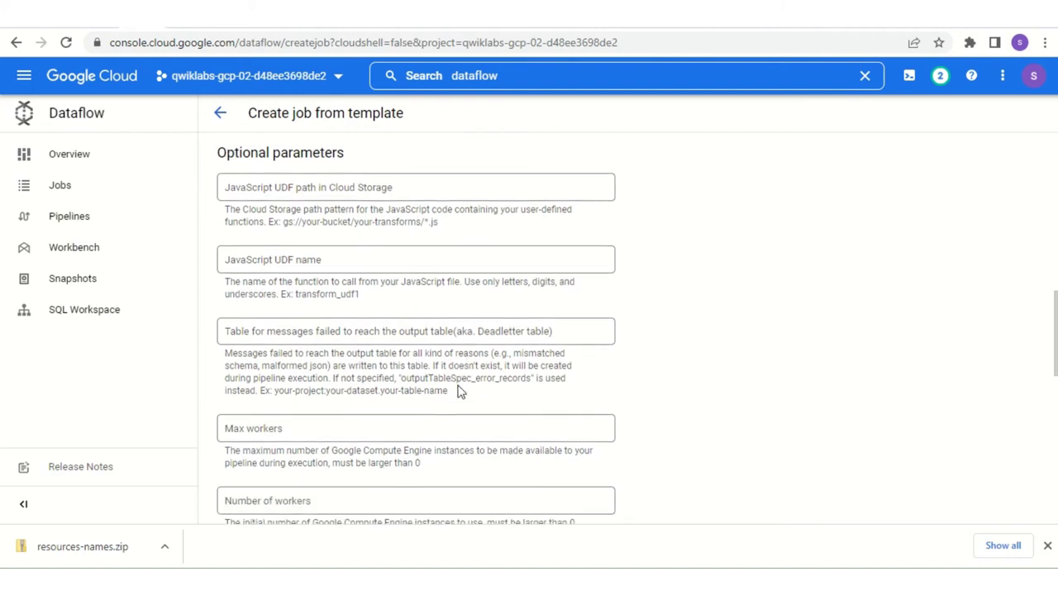
scroll(461, 390, down, 3)
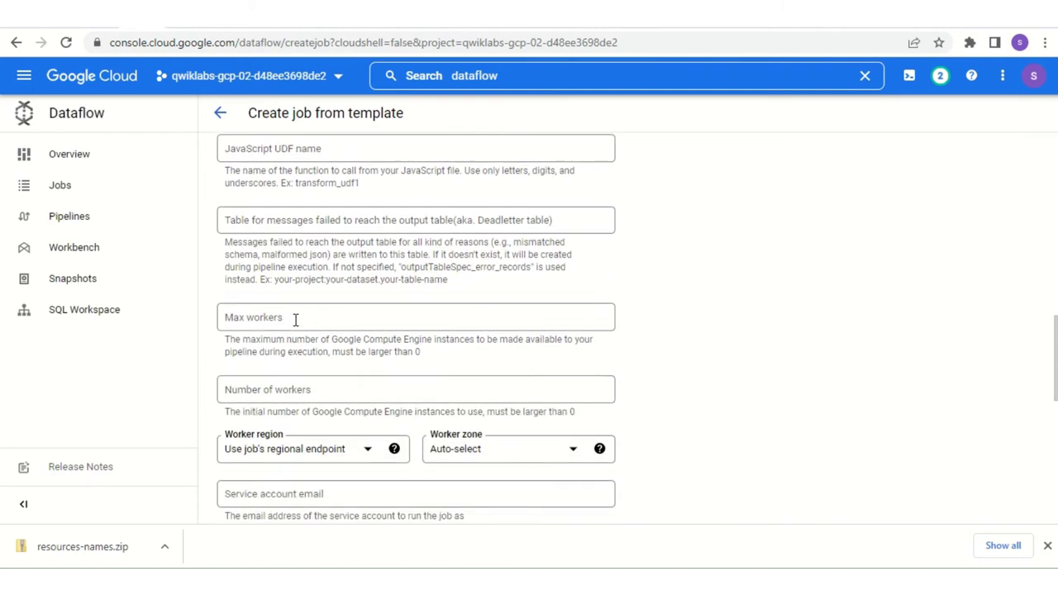
click(295, 320)
text(2)
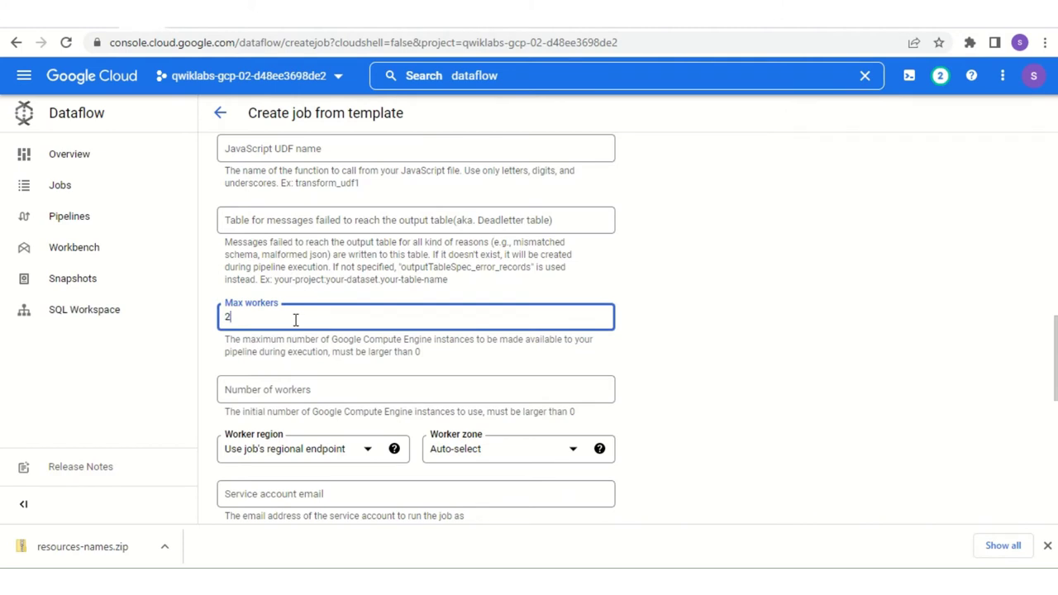
click(271, 386)
text(2)
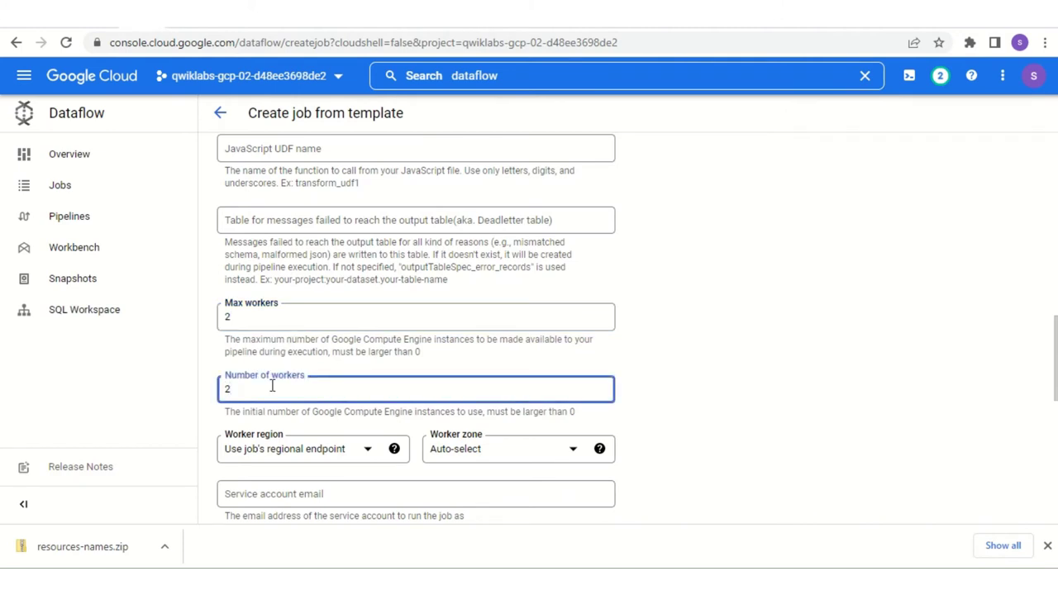
Set the worker region to us-west1.
scroll(325, 409, down, 2)
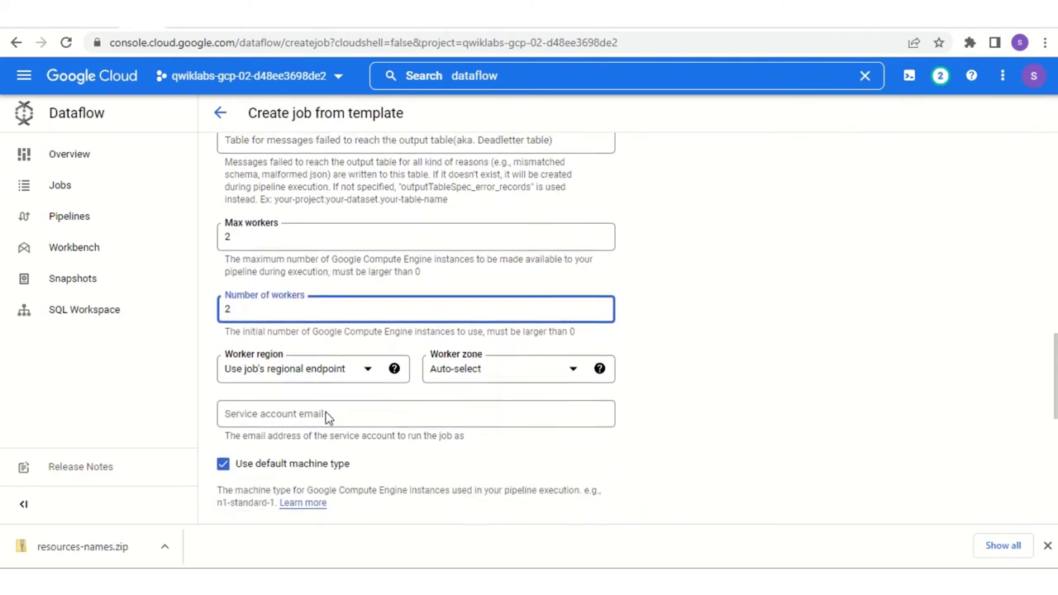
click(323, 362)
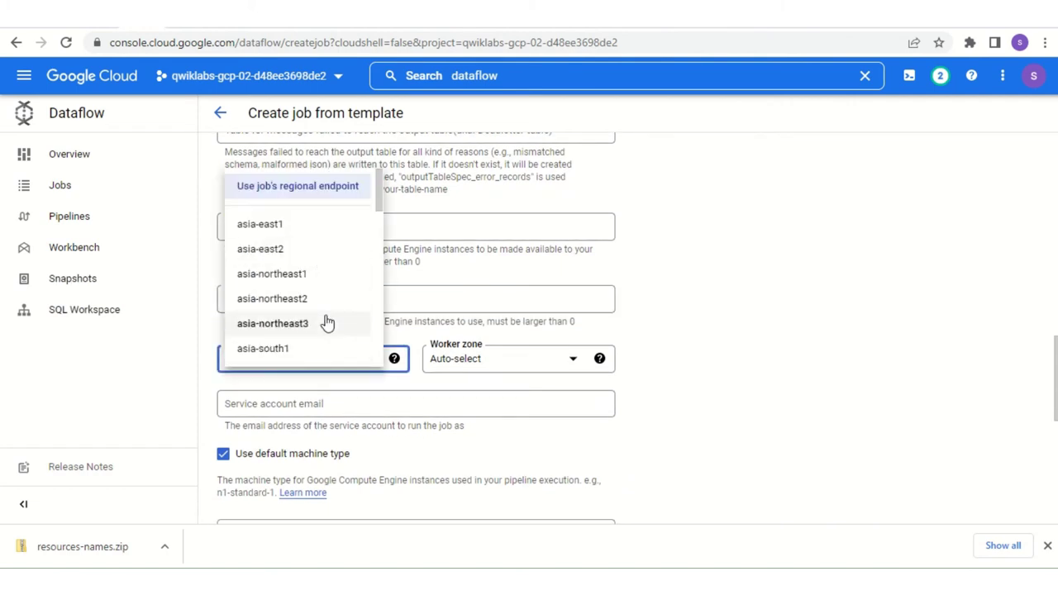
scroll(325, 323, down, 1)
scroll(328, 322, down, 6)
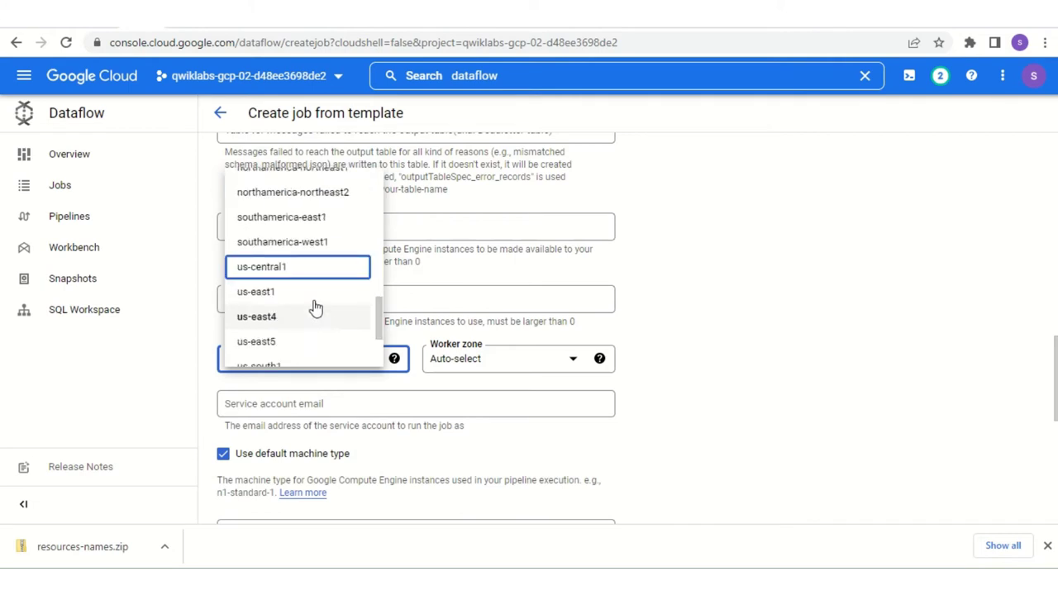
scroll(315, 335, down, 1)
scroll(315, 330, down, 1)
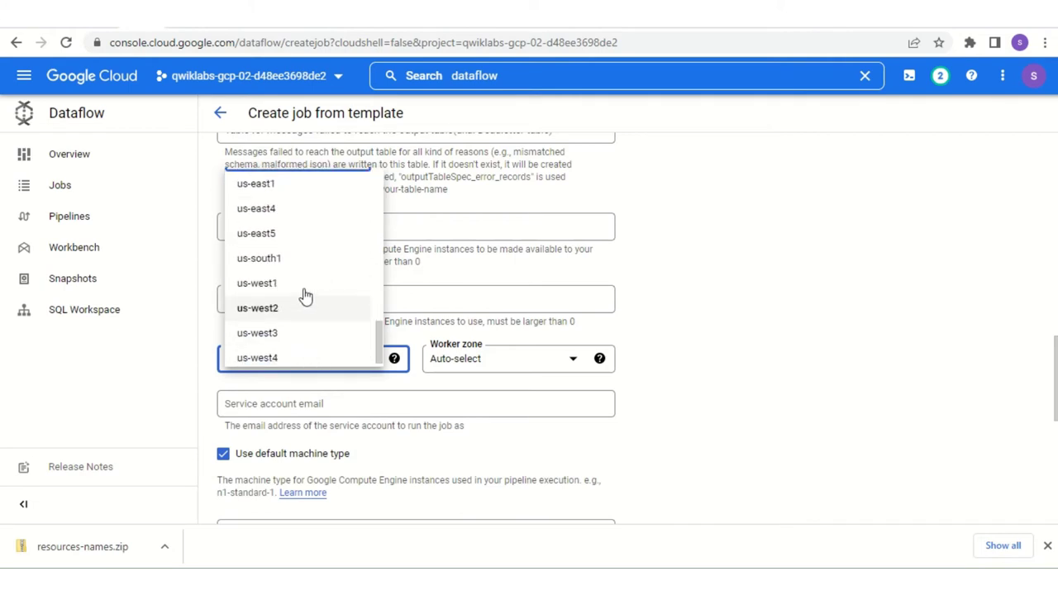
click(302, 294)
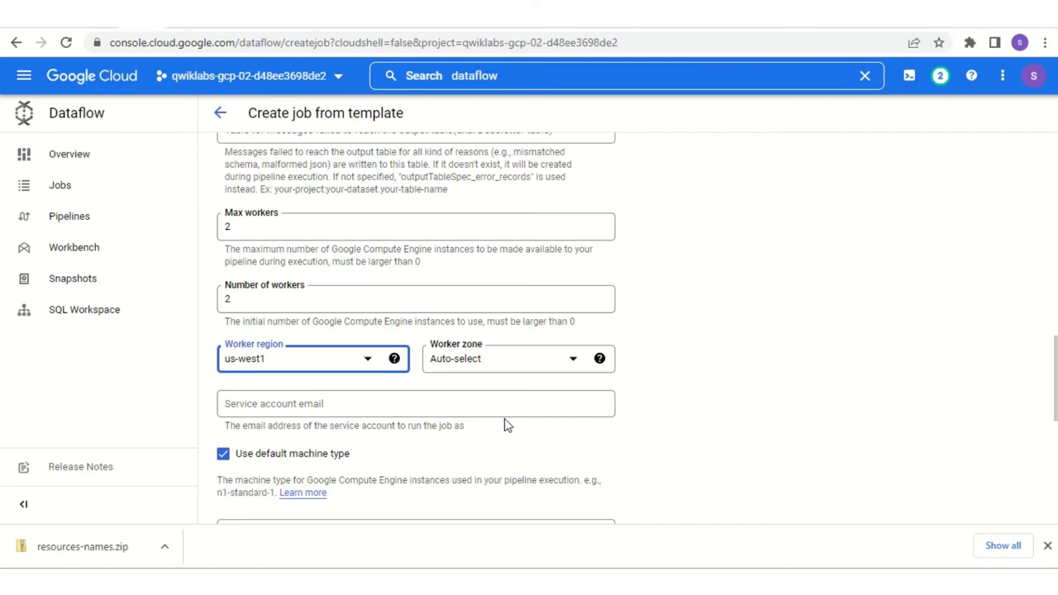
Leave the remaining optional parameters at their defaults and run the Dataflow job.
scroll(569, 434, down, 2)
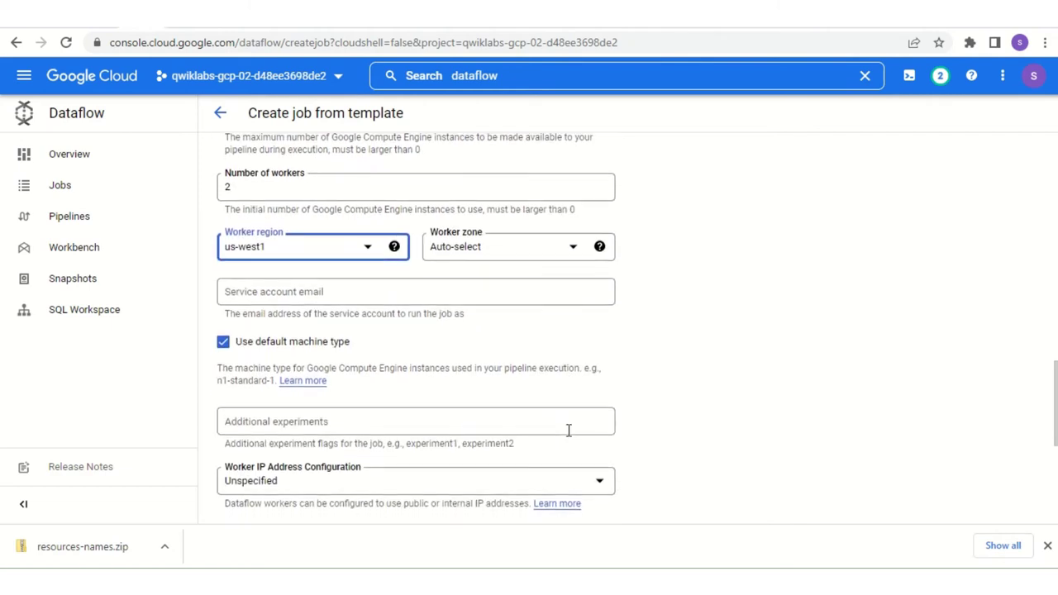
scroll(569, 431, down, 6)
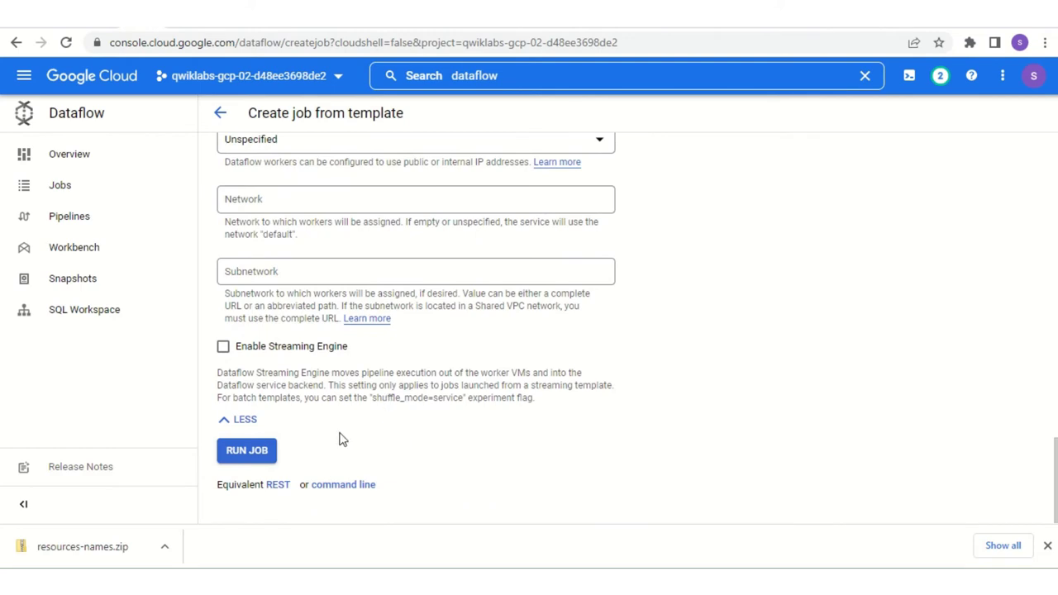
click(241, 452)
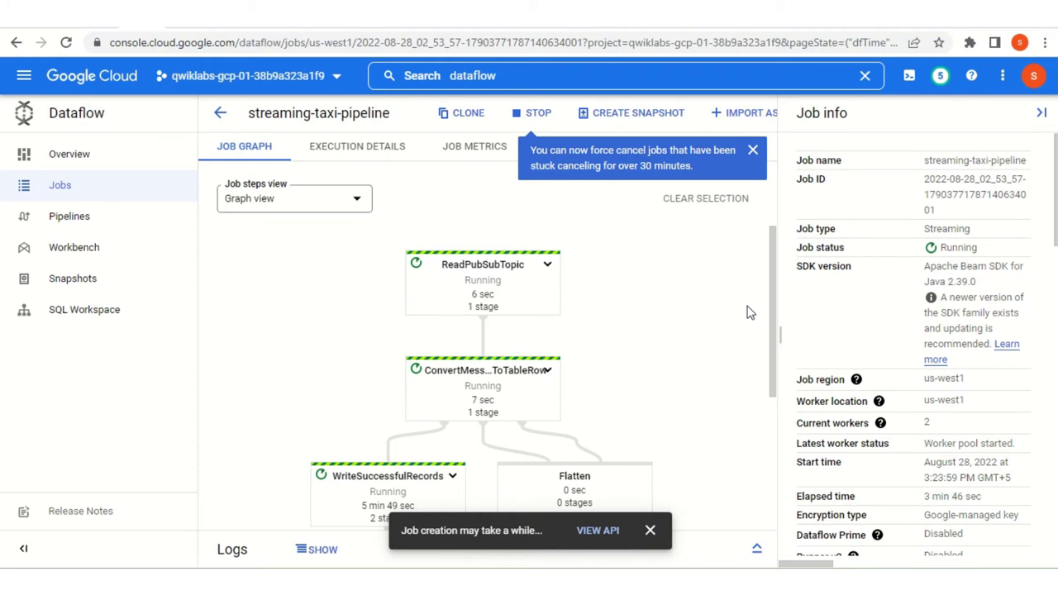
Examine the stages in the streaming-taxi-pipeline job graph, from reading the Pub/Sub topic to writing records.
scroll(628, 375, down, 2)
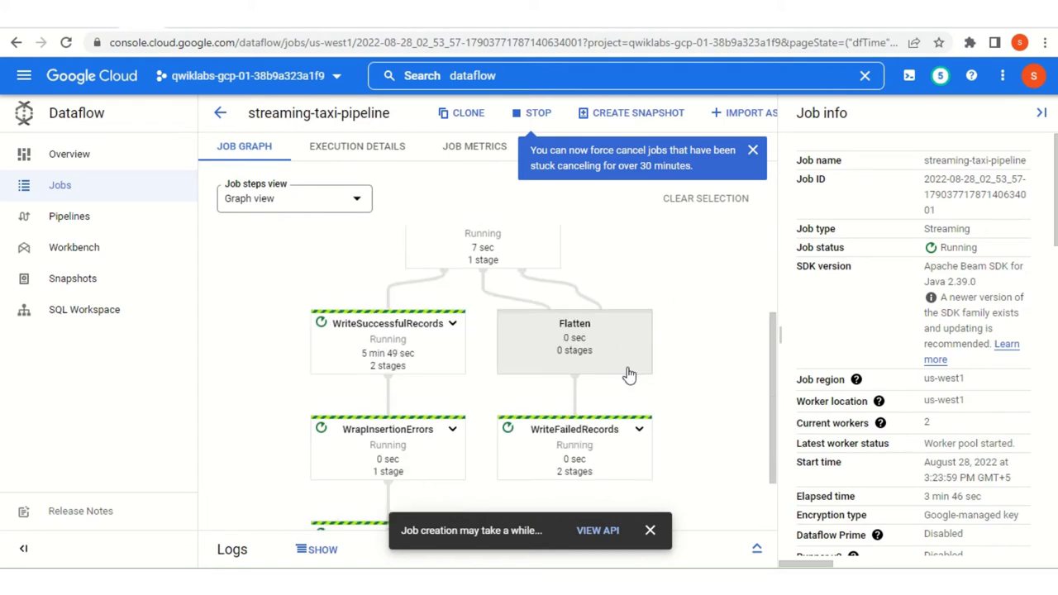
scroll(629, 373, down, 1)
scroll(496, 429, up, 2)
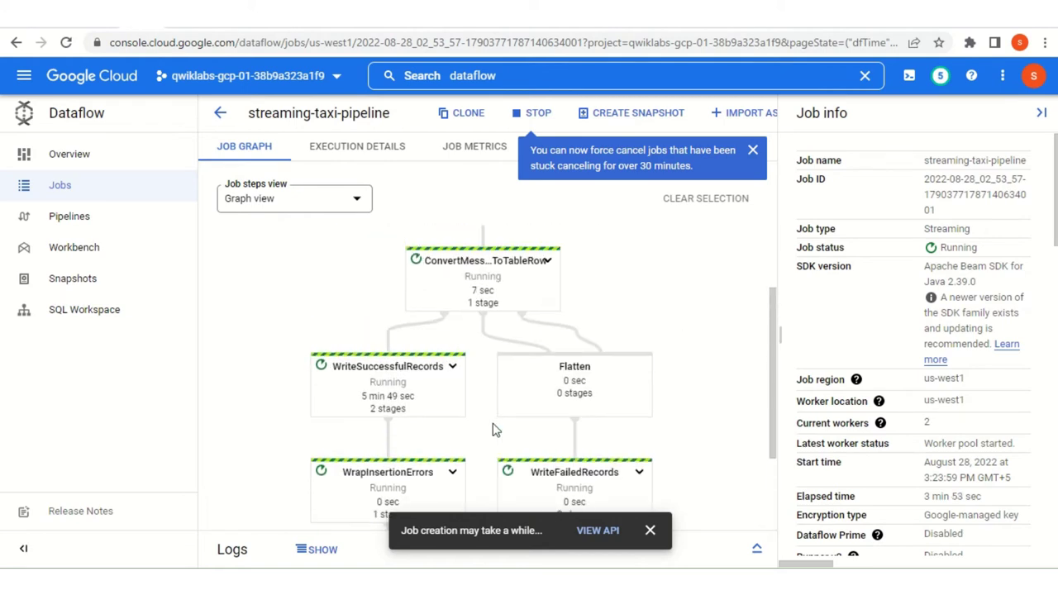
scroll(492, 430, up, 1)
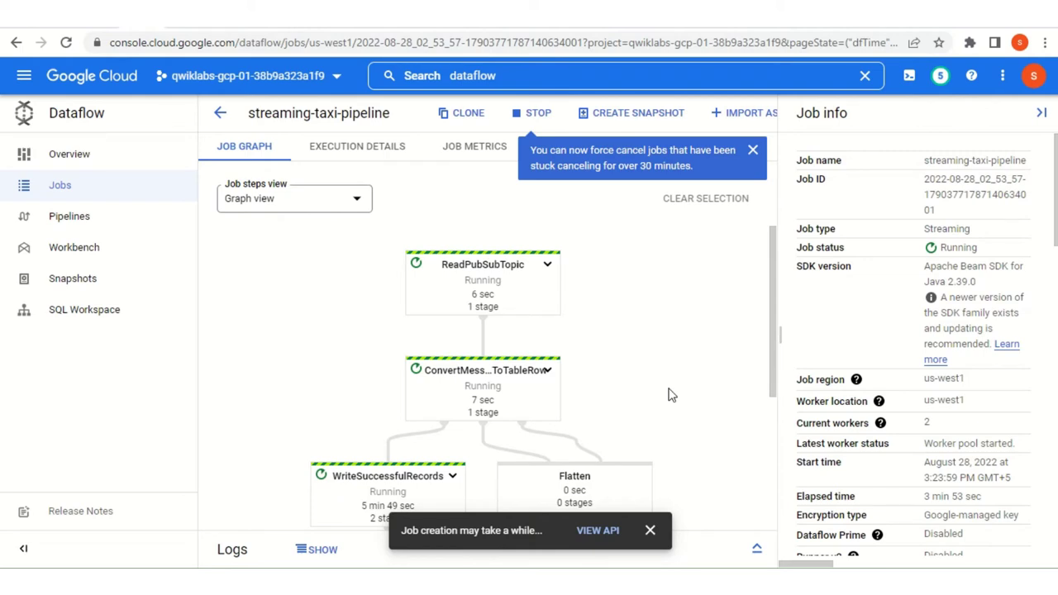
Switch from the Dataflow job page to the BigQuery SQL workspace.
click(24, 75)
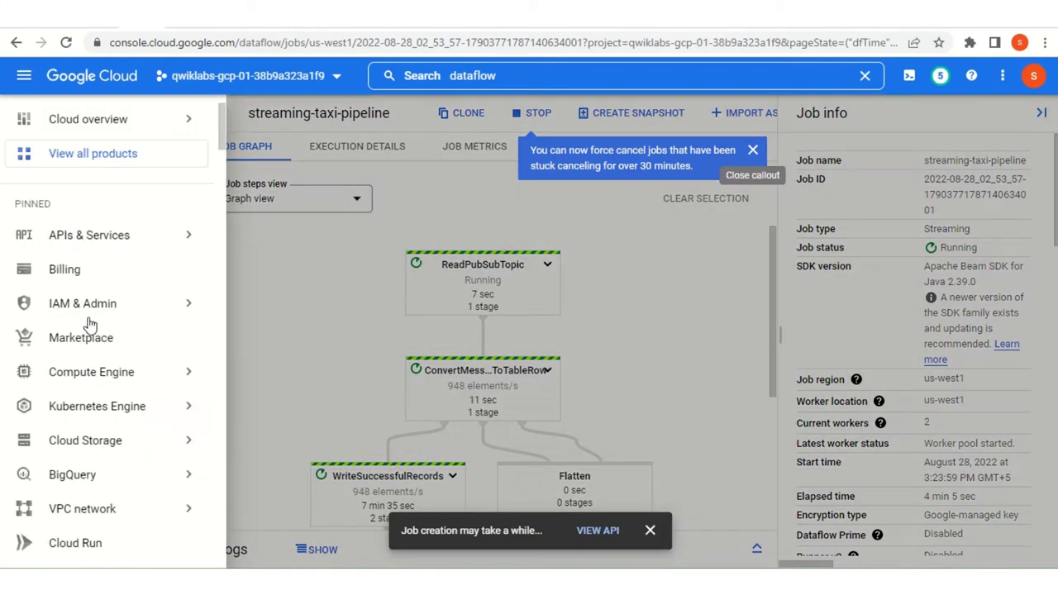
scroll(87, 396, down, 5)
scroll(75, 248, up, 2)
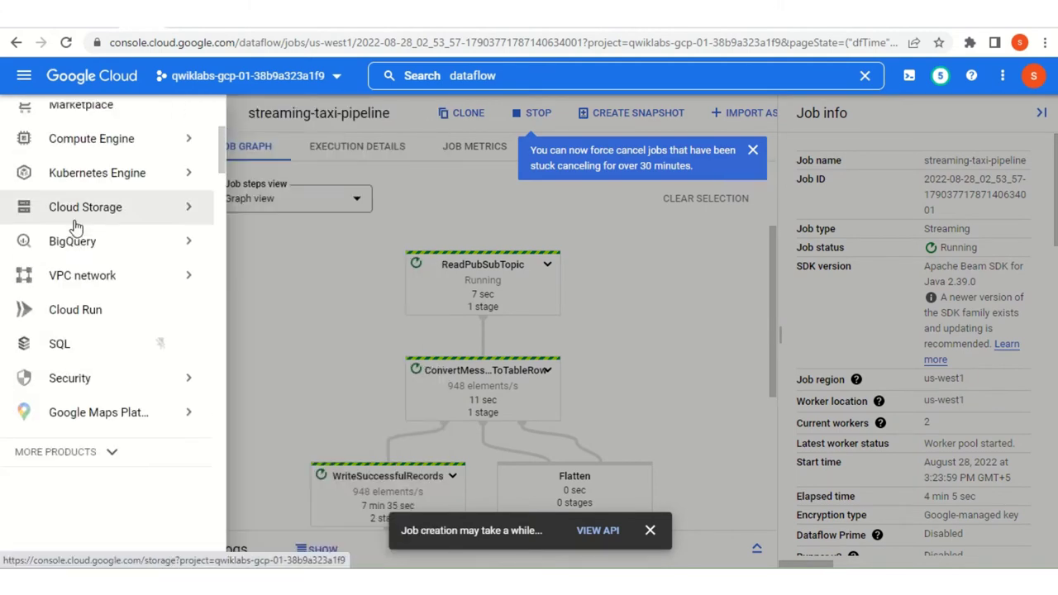
click(73, 241)
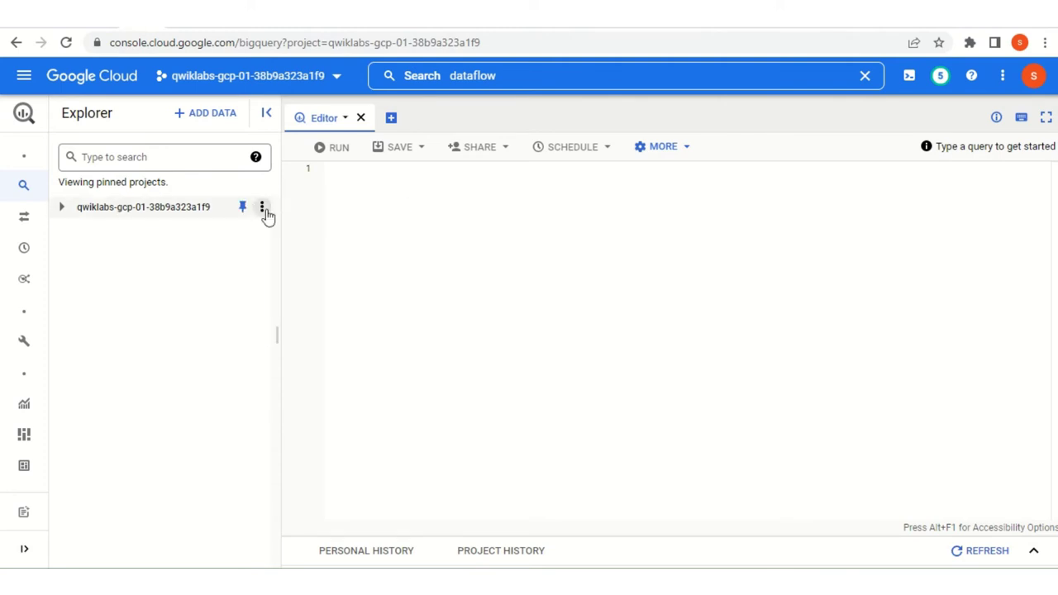
Write the query "select * from `taxirides.realtime` limit 10" in the empty query editor.
click(355, 167)
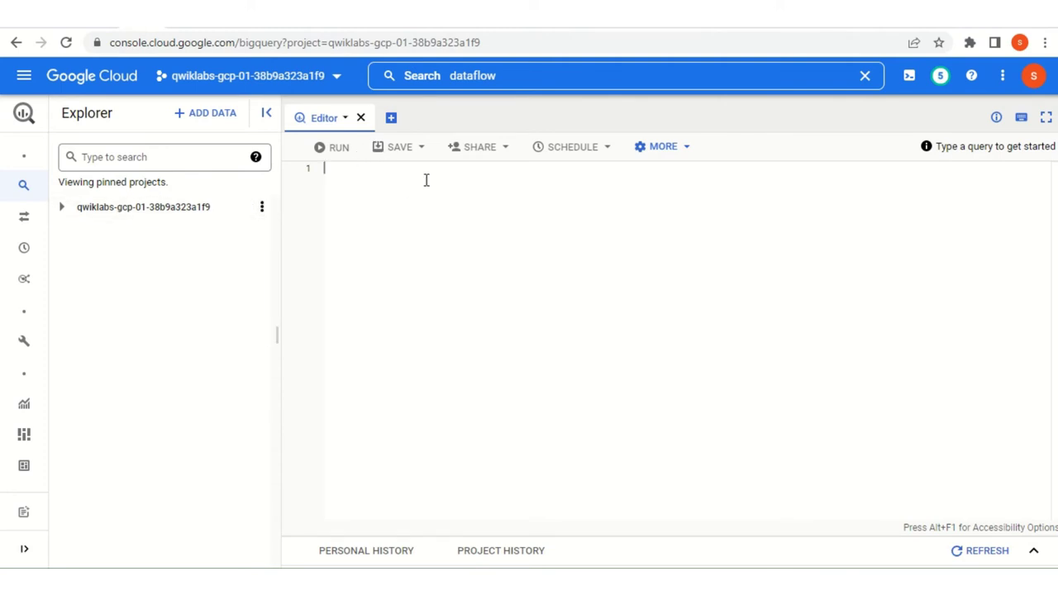
text(select)
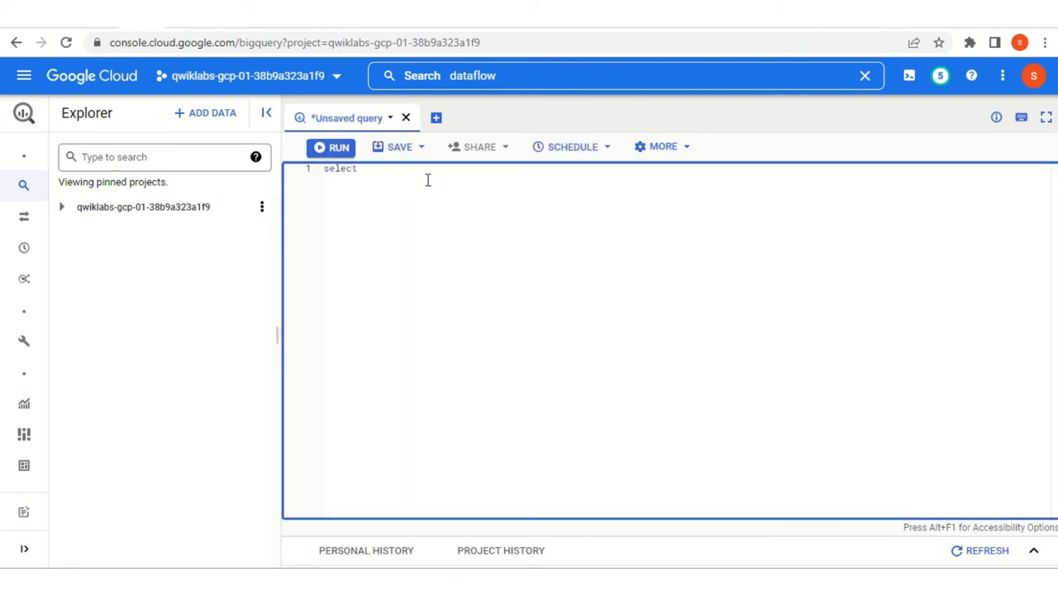
text( * from ta)
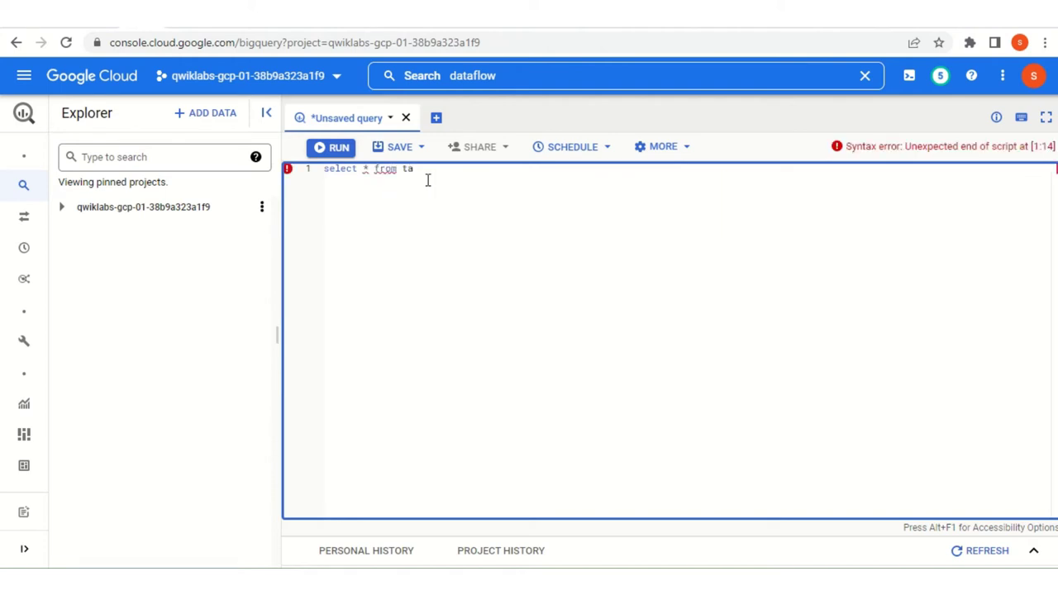
text(xirides)
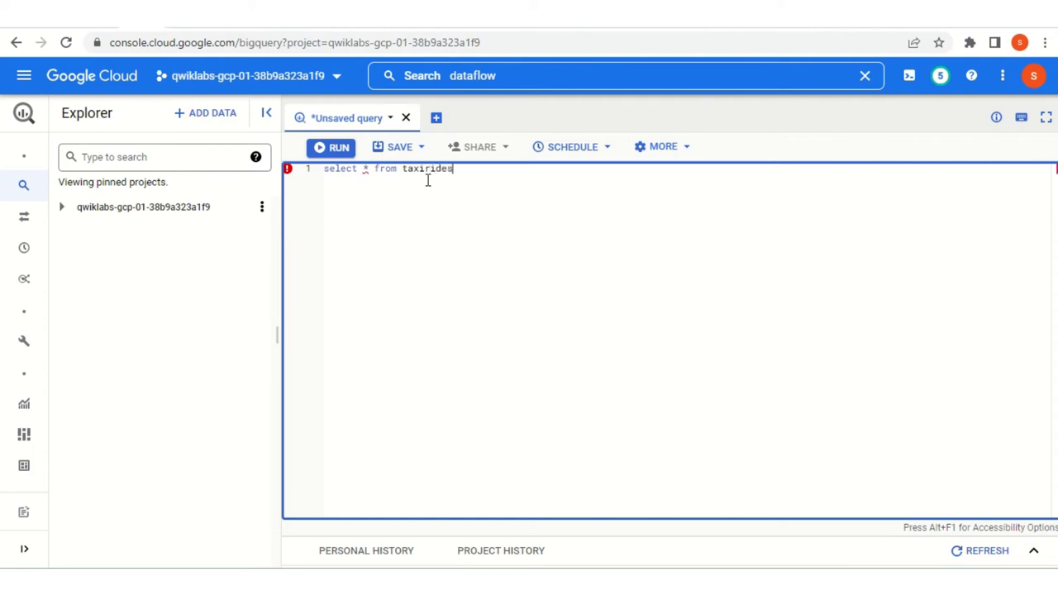
text(.realtim)
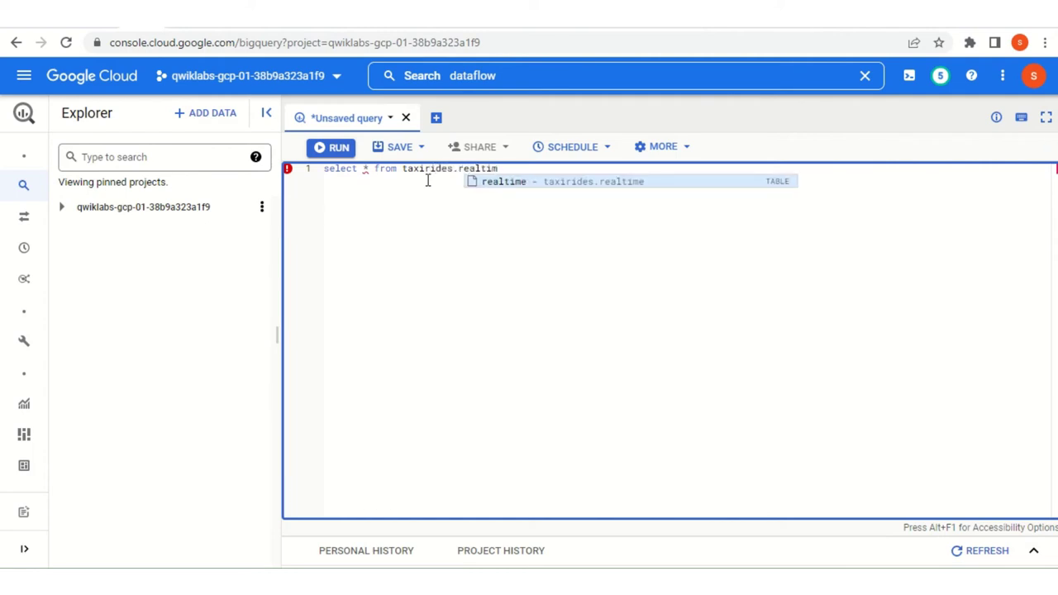
key(Tab)
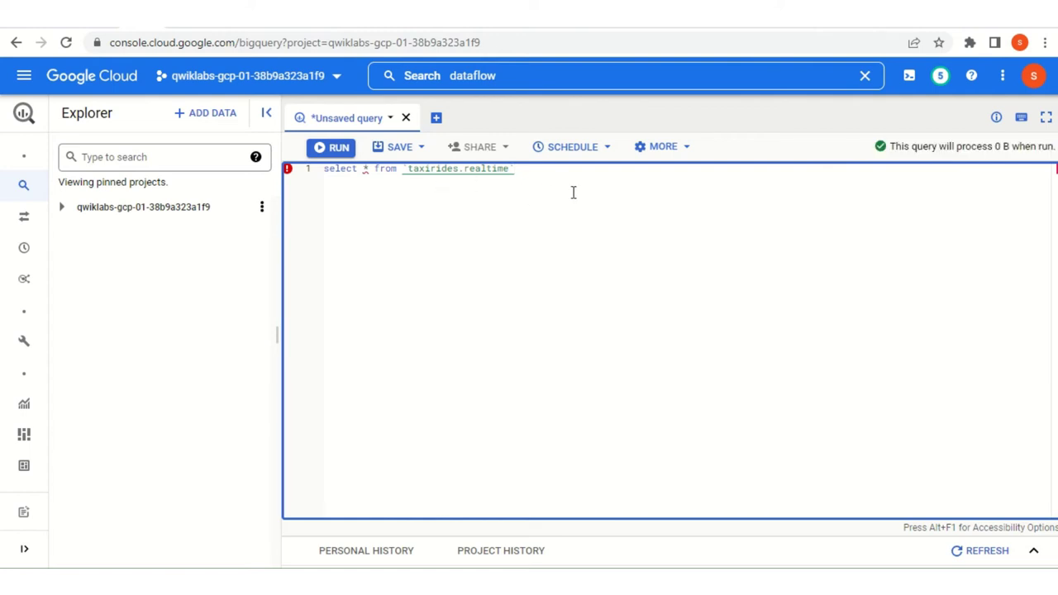
text(limt)
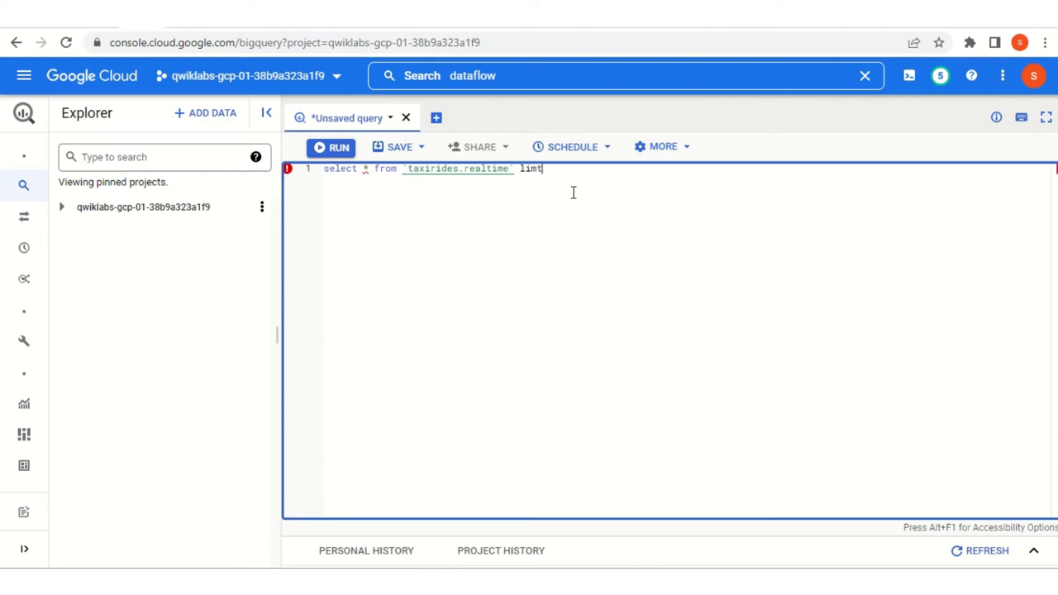
key(BackSpace)
text(it 10)
Run the query and look through the returned taxi ride rows across all columns up to the passenger count.
click(340, 148)
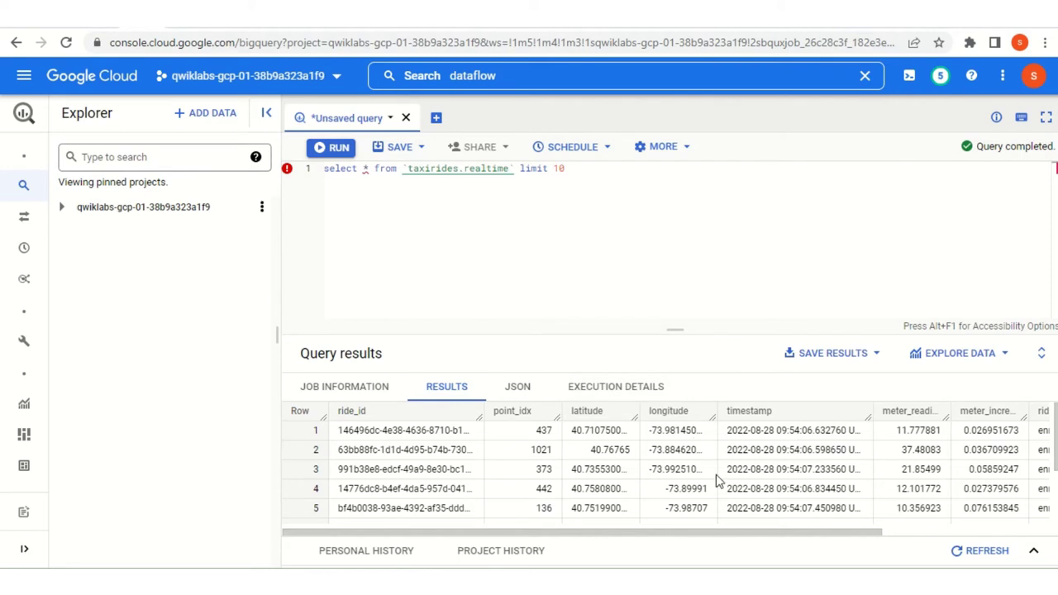
scroll(716, 463, down, 2)
scroll(718, 481, up, 2)
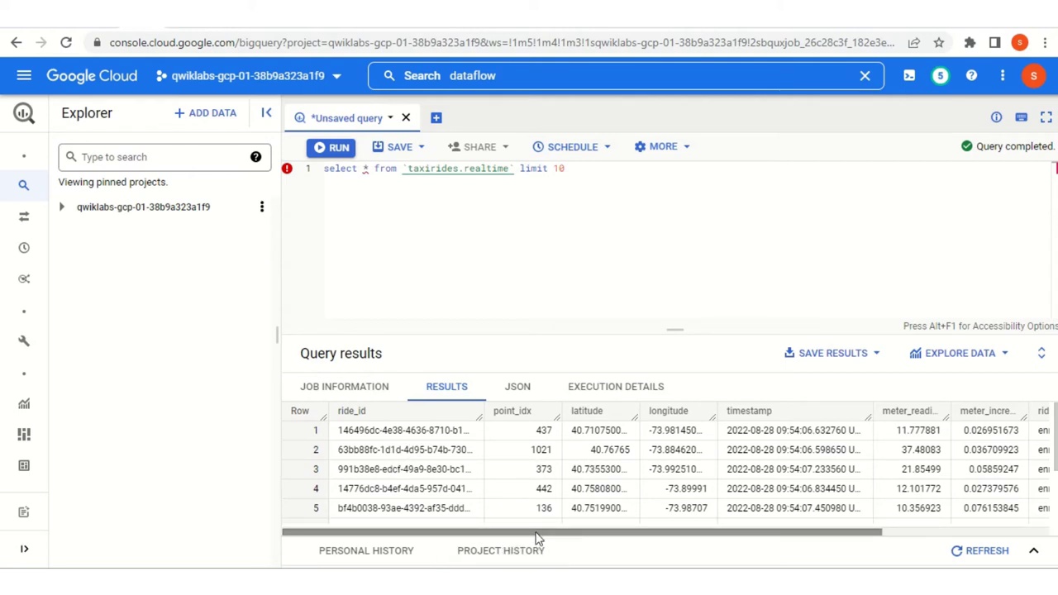
drag(538, 534, 756, 540)
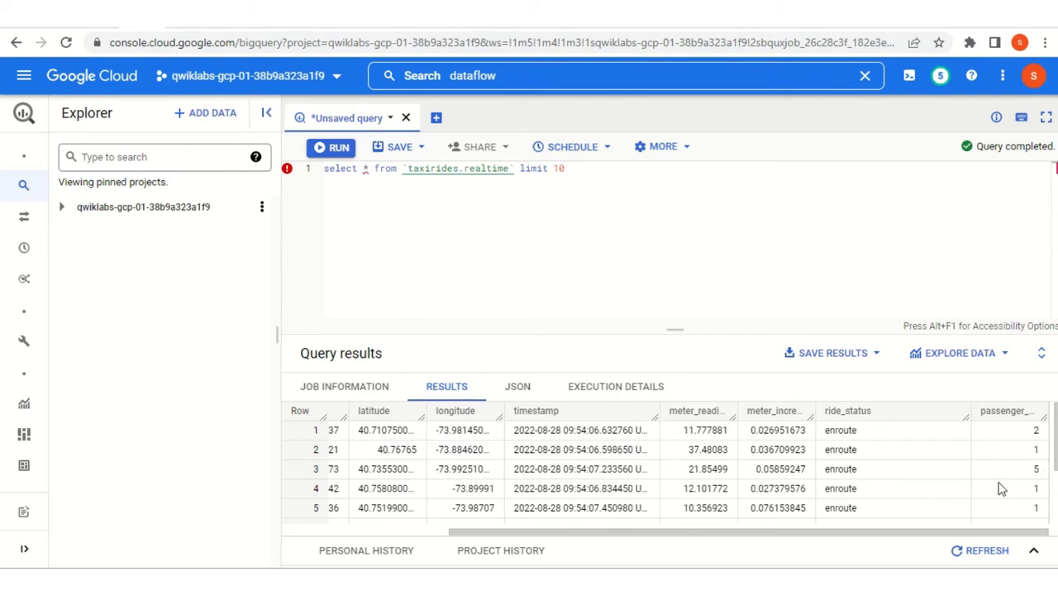
drag(860, 531, 624, 533)
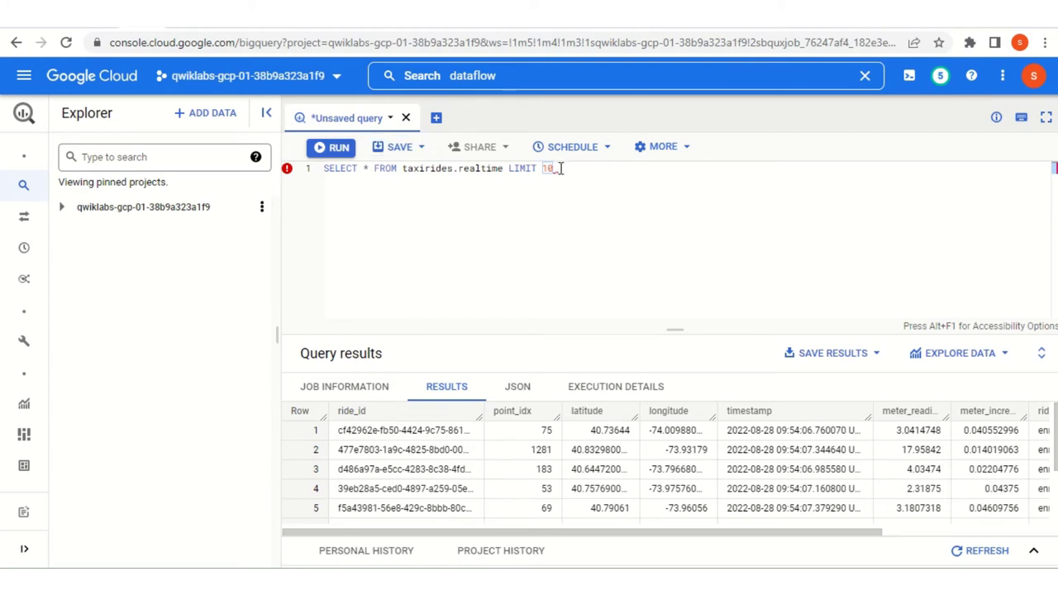
Replace the query with the copied streaming_data query that aggregates total rides, revenue and passengers for dropoff rides, and read it through.
drag(556, 169, 141, 181)
key(BackSpace)
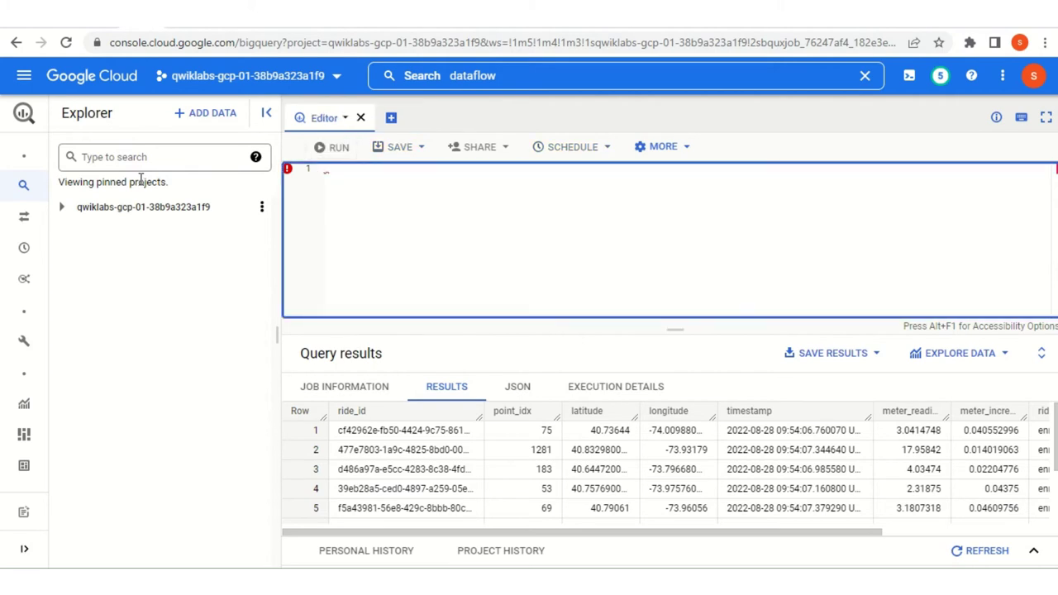
key(ctrl+v)
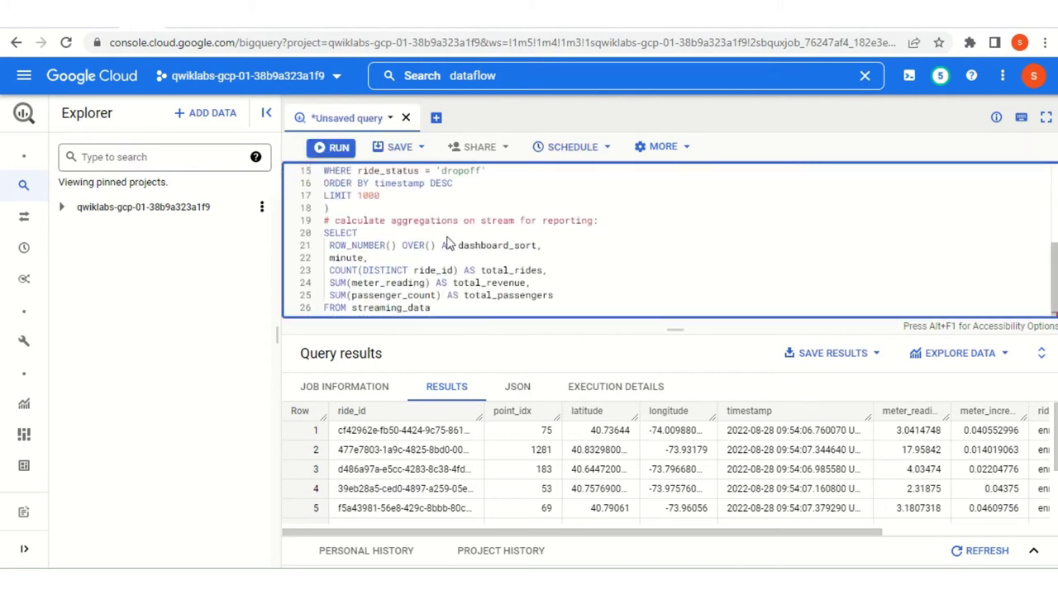
scroll(446, 242, up, 5)
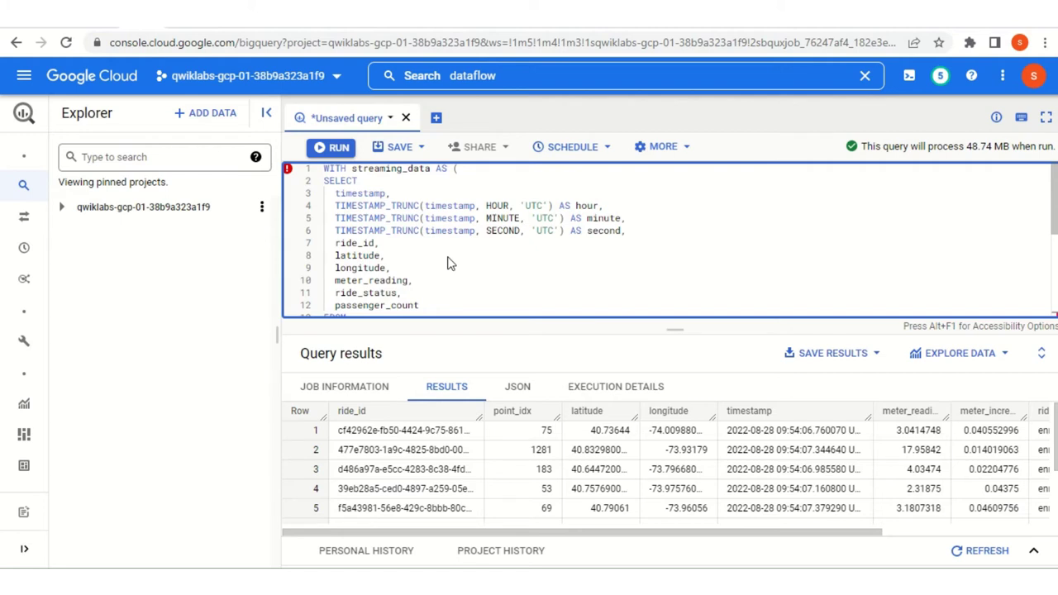
scroll(447, 263, down, 1)
scroll(447, 263, down, 5)
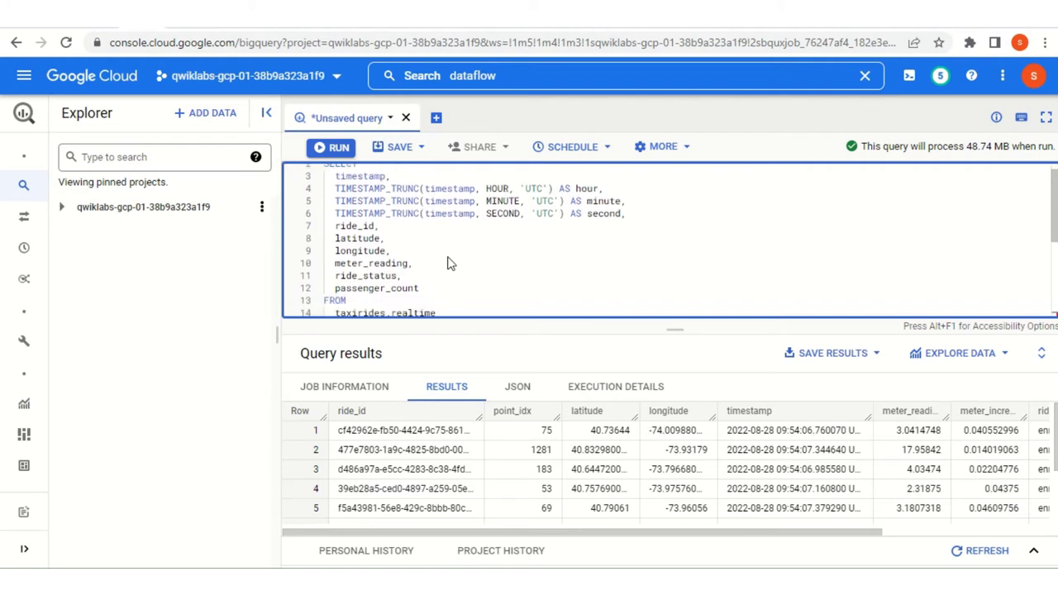
scroll(447, 263, down, 5)
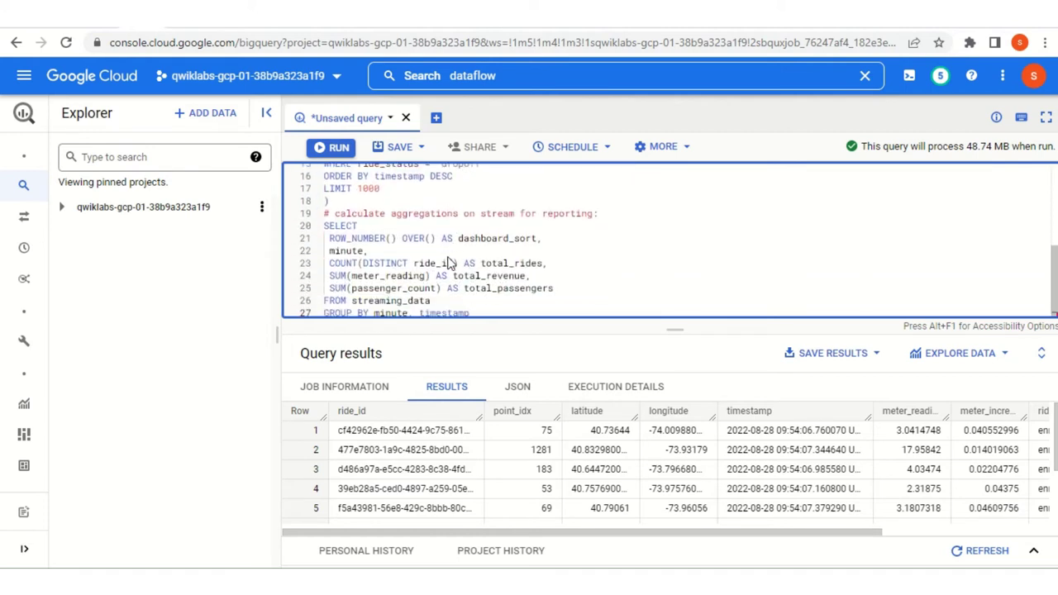
scroll(447, 263, up, 10)
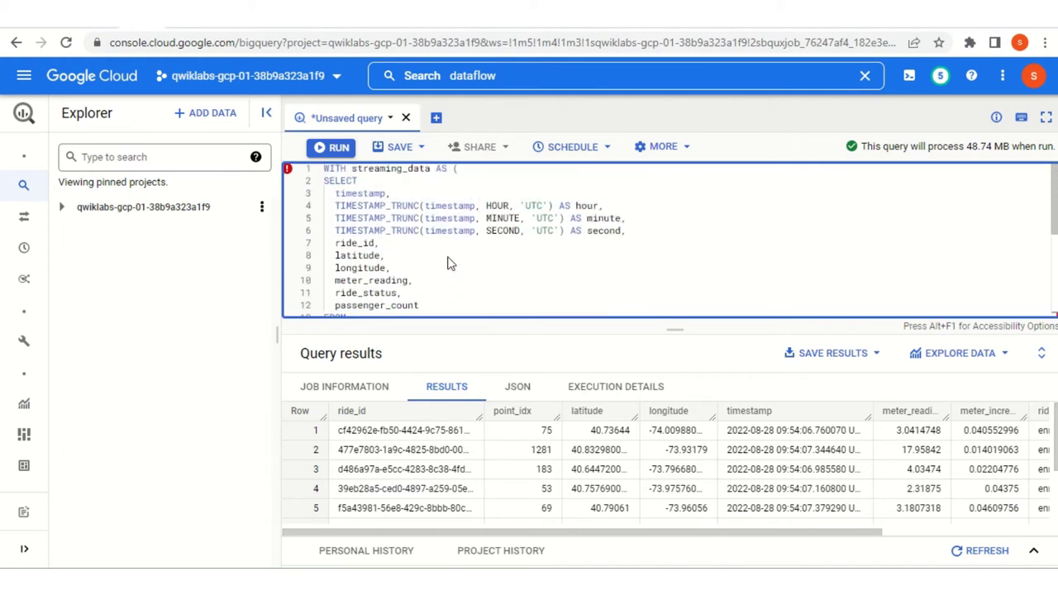
Run the streaming_data aggregation query and look through the rows of rides, revenue and passengers per minute.
click(334, 147)
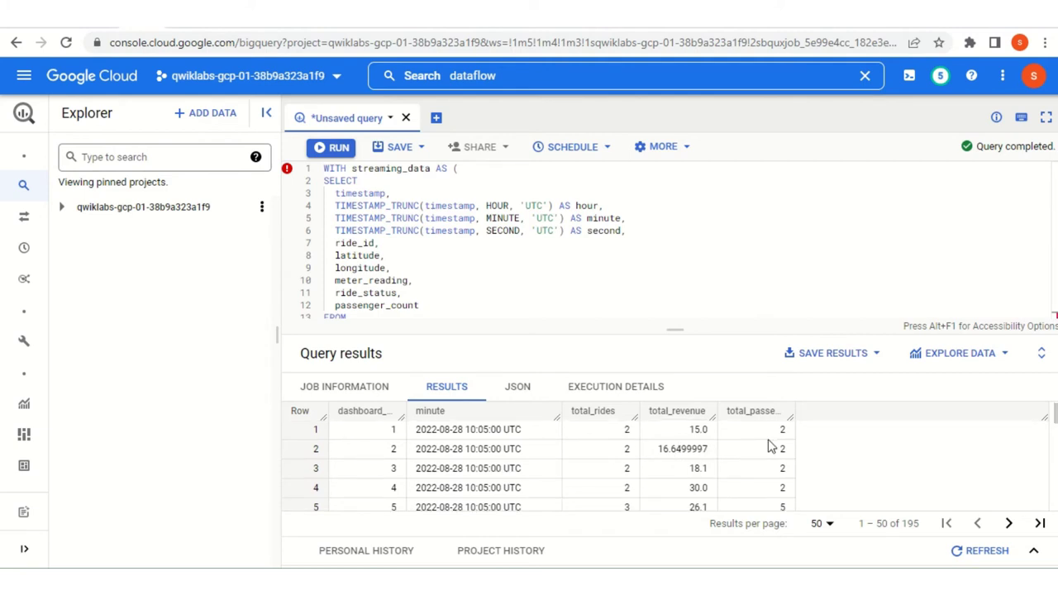
scroll(769, 446, down, 10)
scroll(768, 447, up, 7)
scroll(769, 446, up, 5)
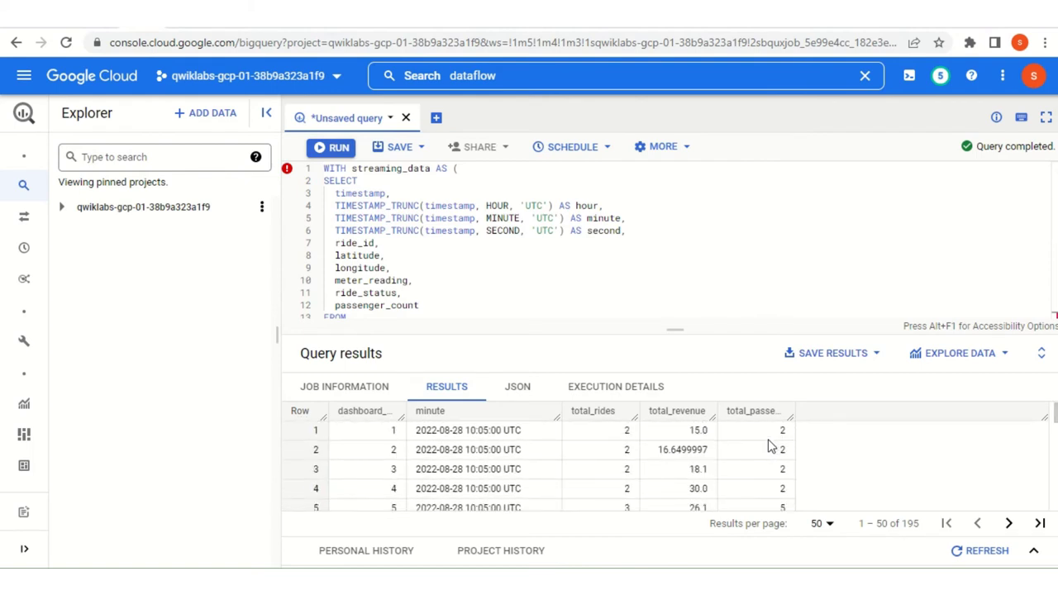
key(Tab)
Save the aggregation query under the name "My Saved Query" with personal visibility.
click(421, 154)
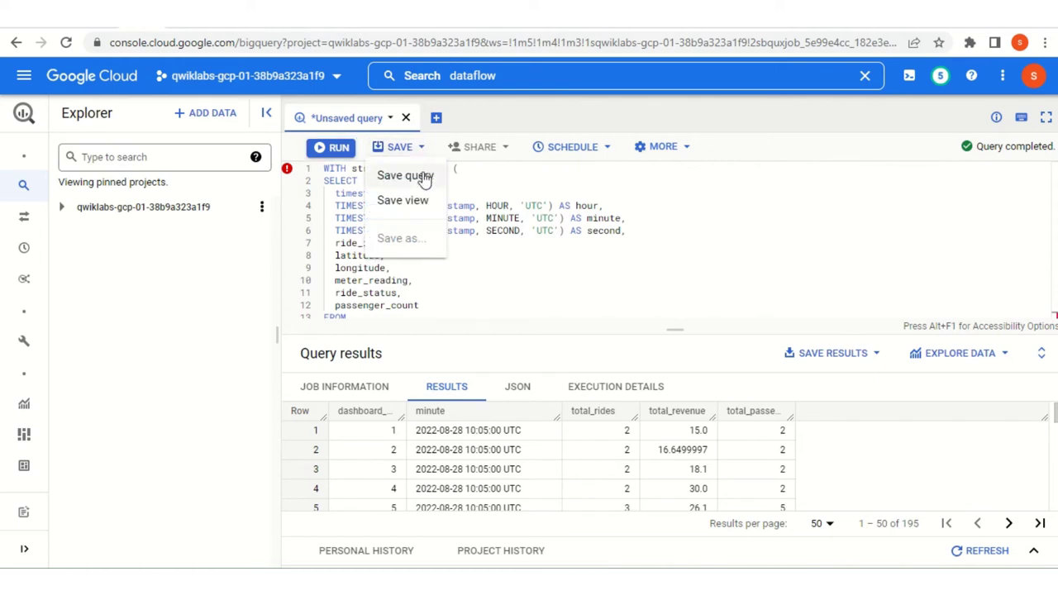
click(423, 175)
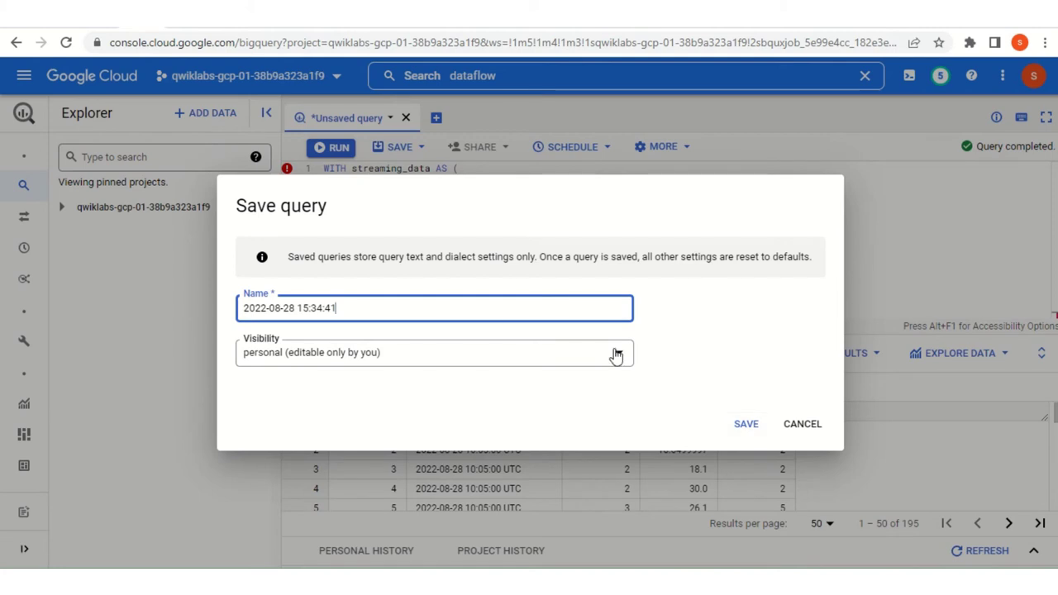
drag(411, 311, 23, 331)
key(BackSpace)
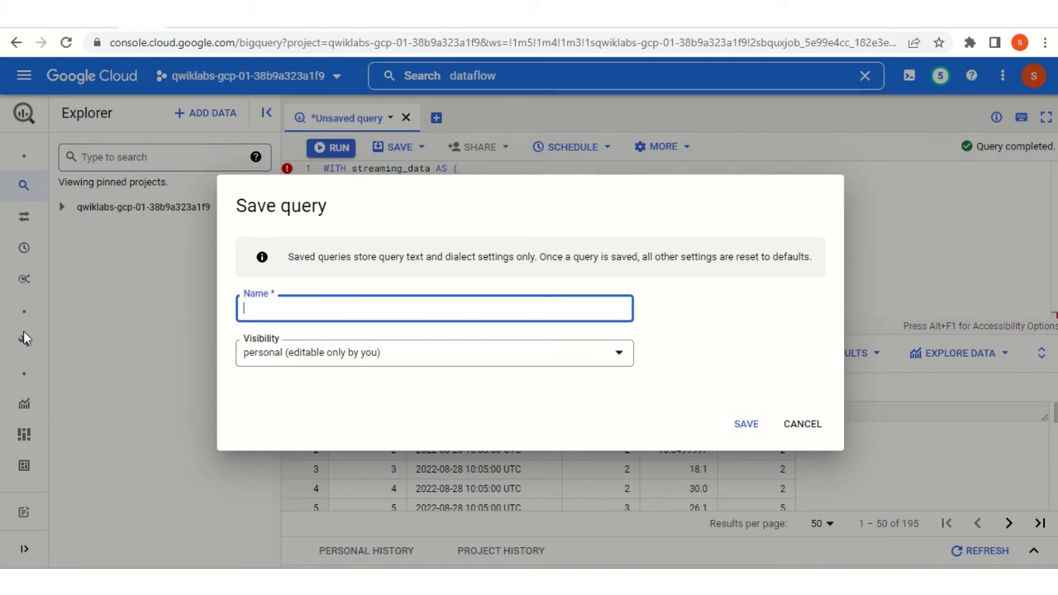
text(My Saved Query)
click(747, 424)
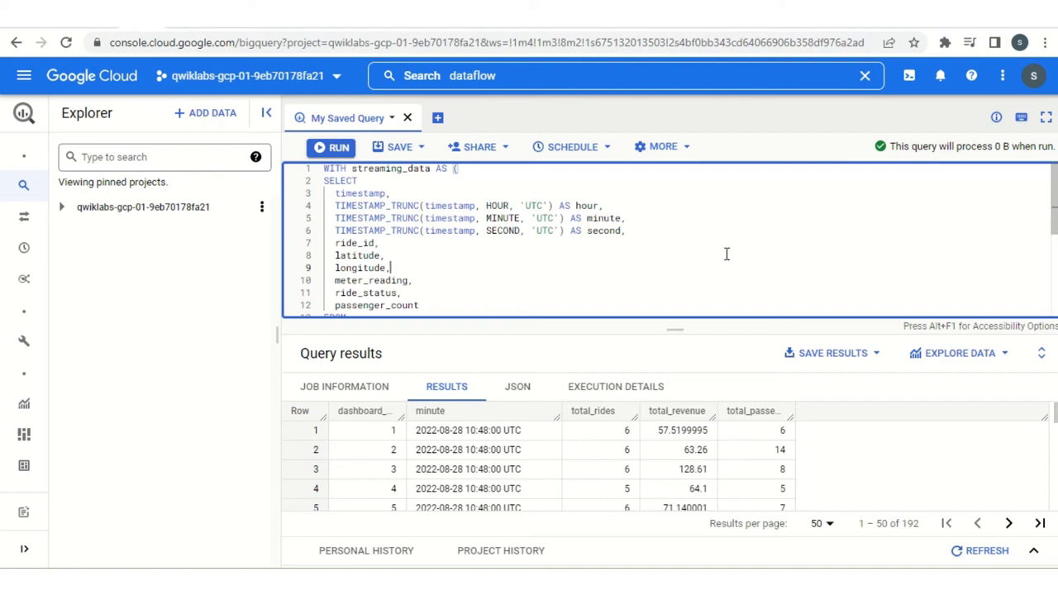
Search the console for dataflow, go to the Dataflow jobs and open the running streaming-taxi-pipeline job.
click(507, 73)
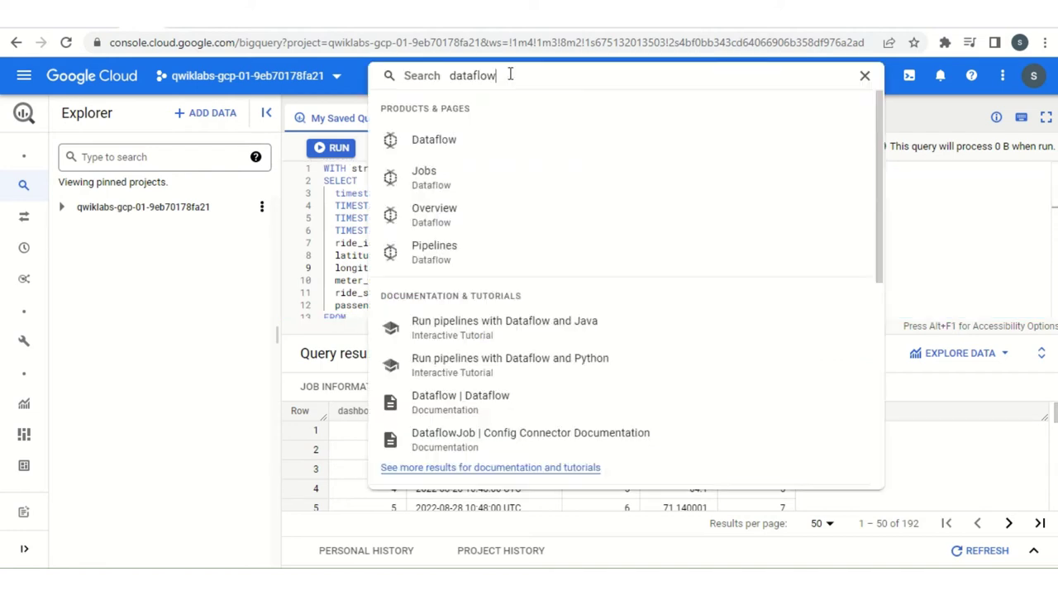
key(Return)
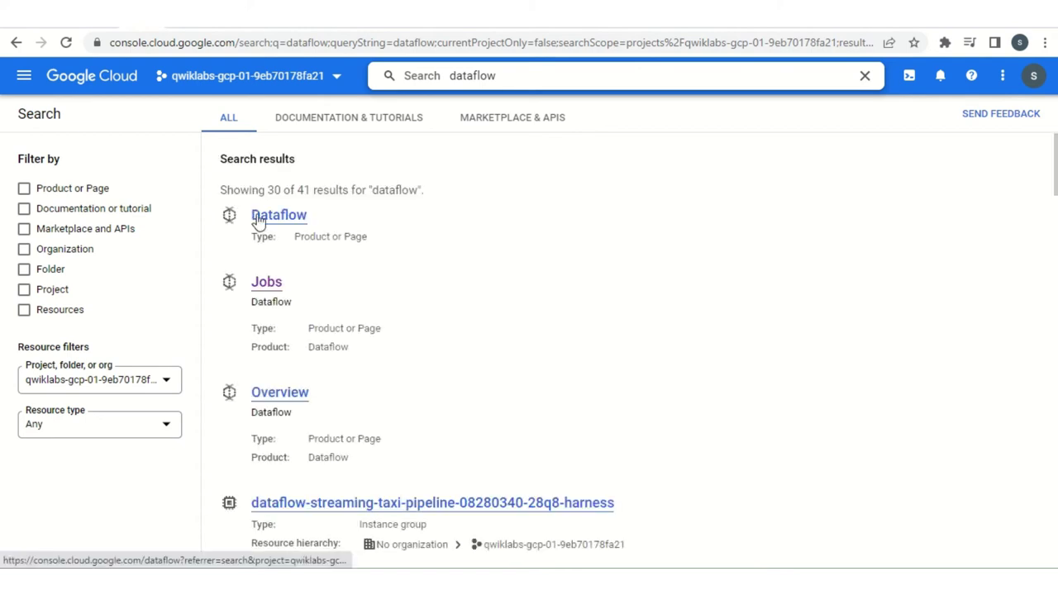
click(271, 221)
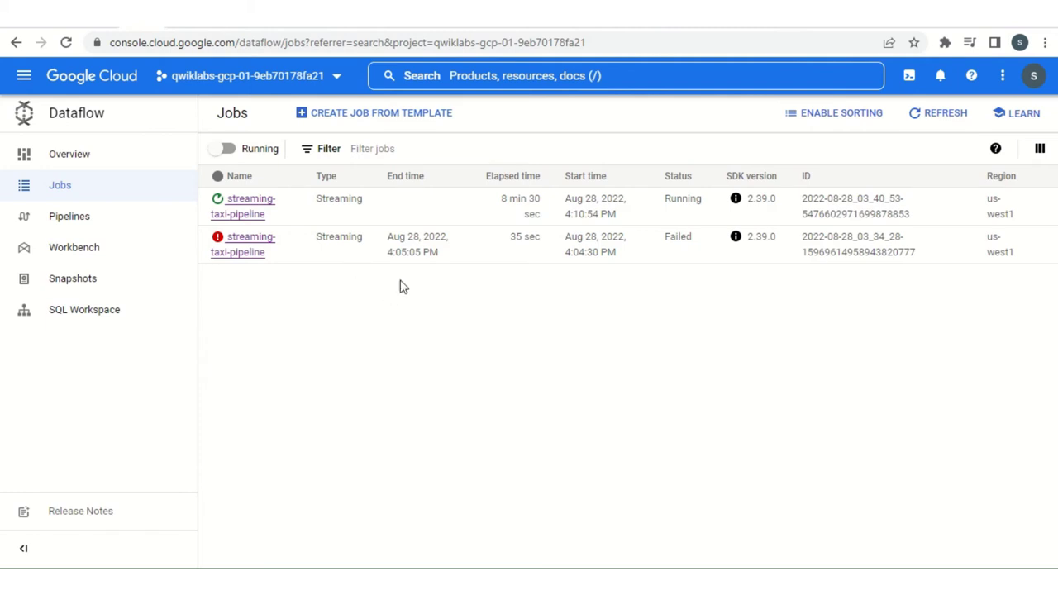
click(249, 204)
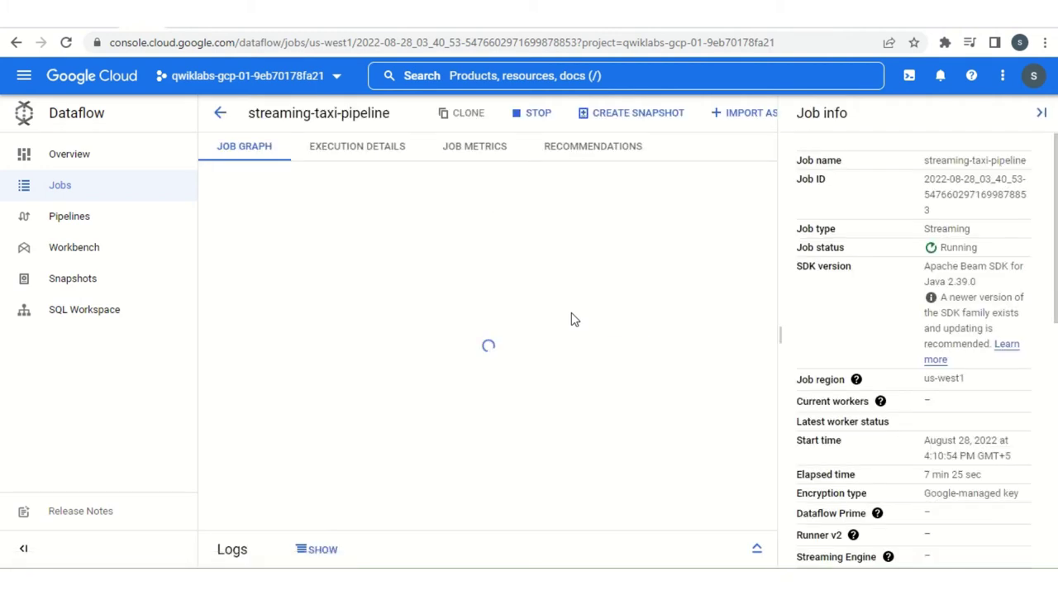
Stop the streaming-taxi-pipeline job with the Cancel option, then return to the jobs list and refresh it.
click(530, 121)
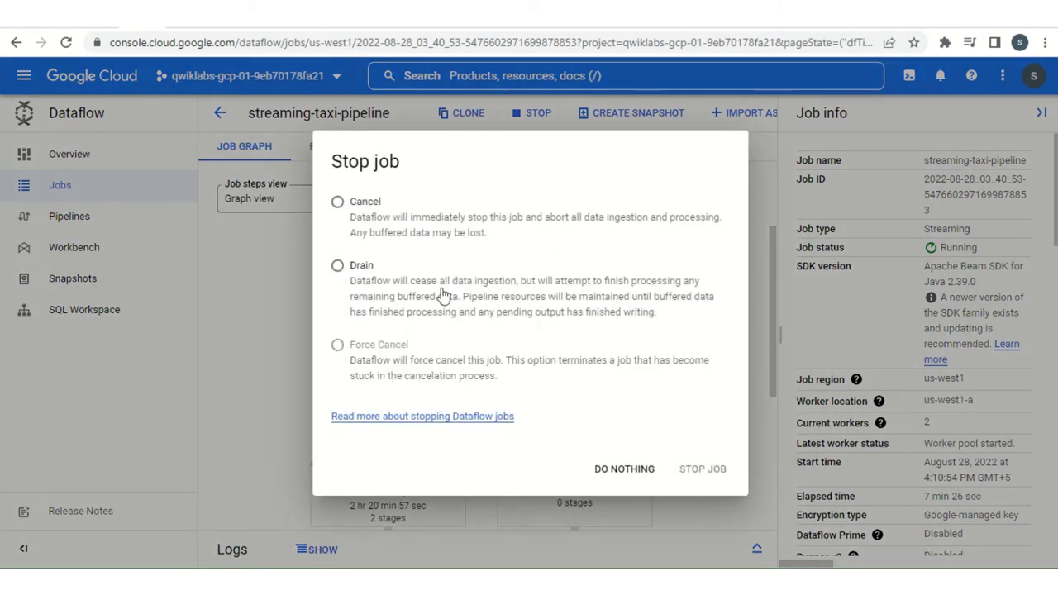
click(337, 202)
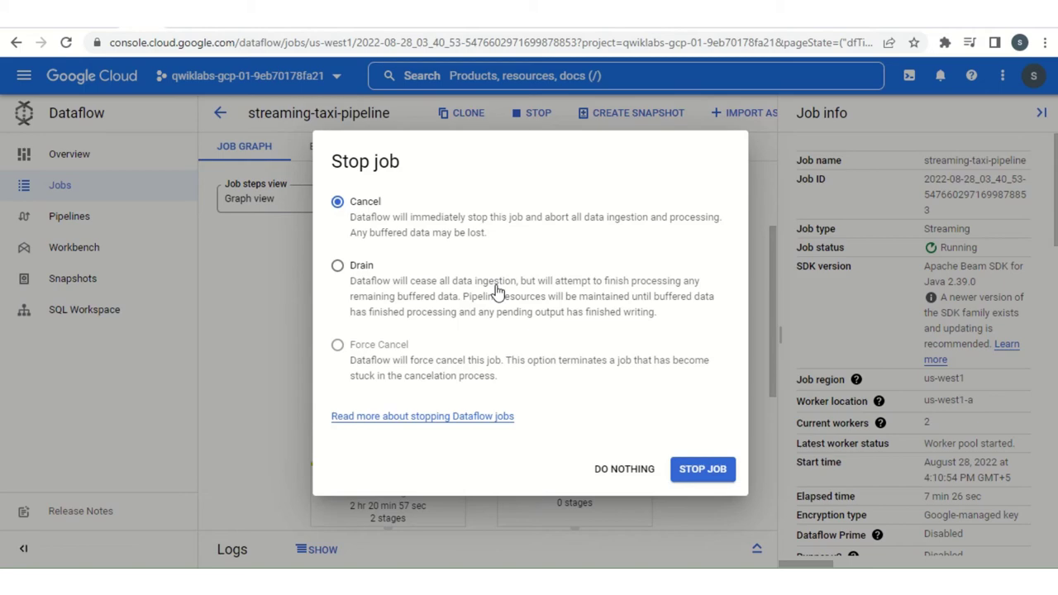
click(704, 471)
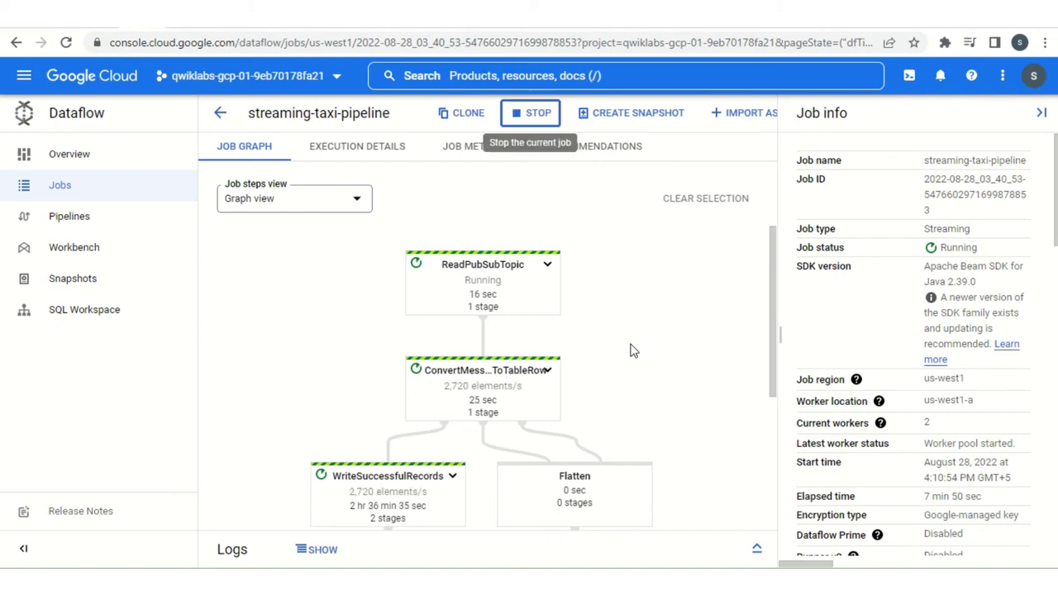
click(221, 116)
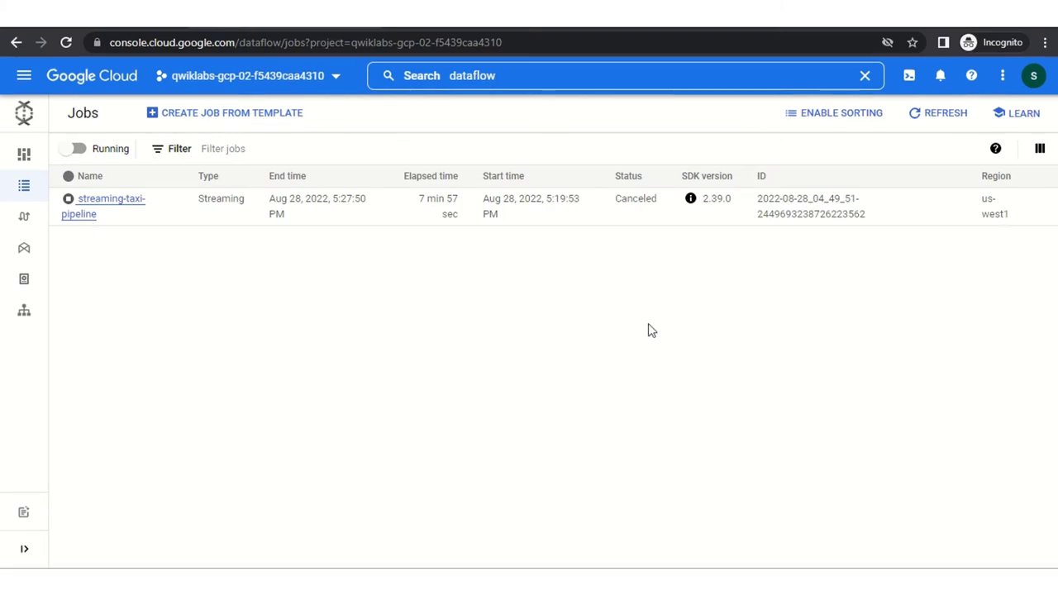
click(939, 116)
Go to BigQuery, expand the project's saved queries and open My Saved Query in the editor.
click(24, 75)
mouse_move(91, 420)
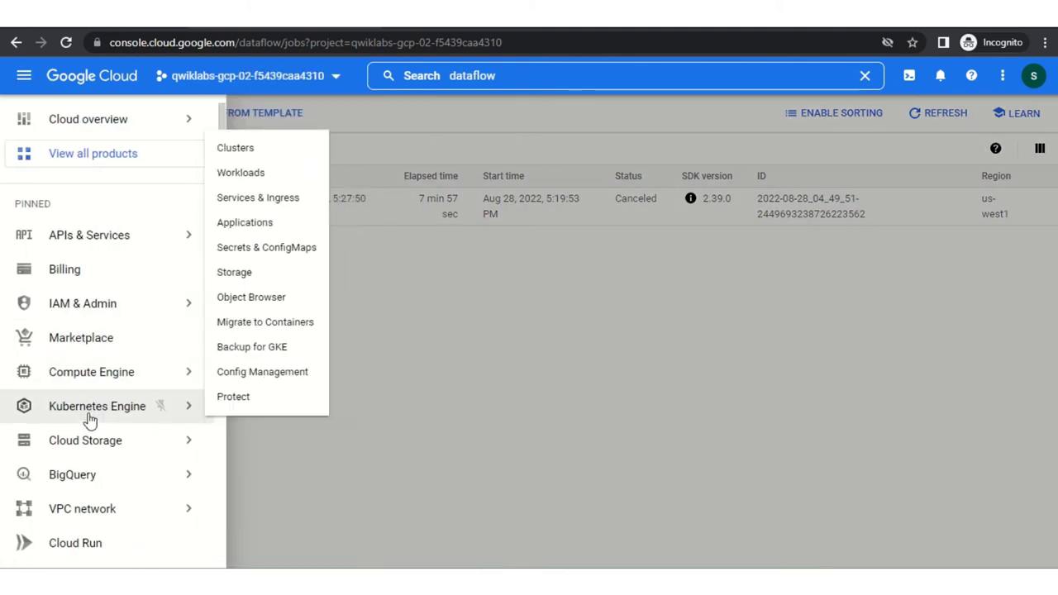
click(95, 480)
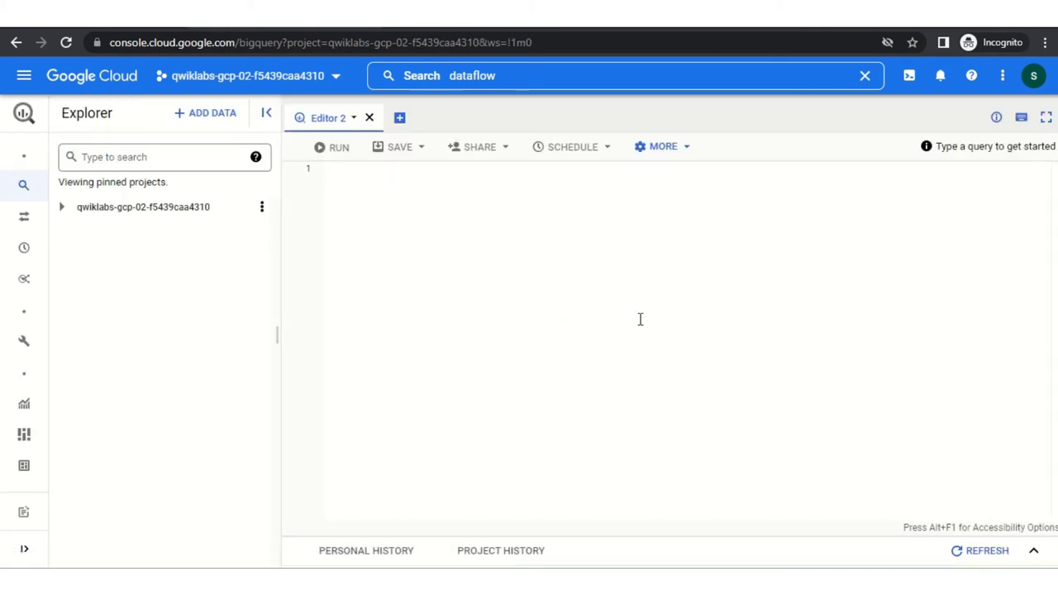
click(62, 209)
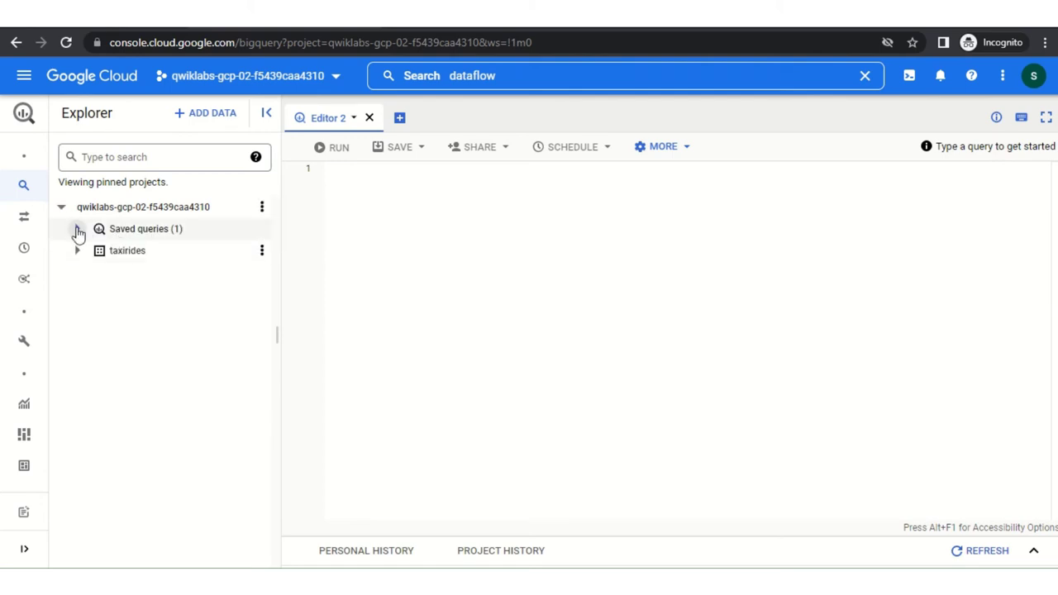
click(77, 230)
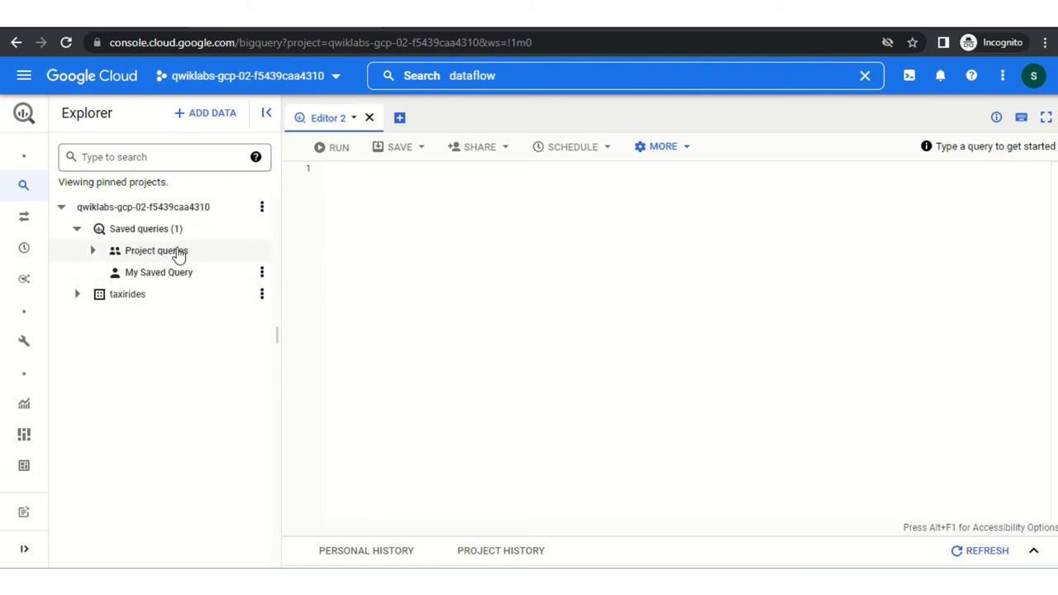
click(174, 275)
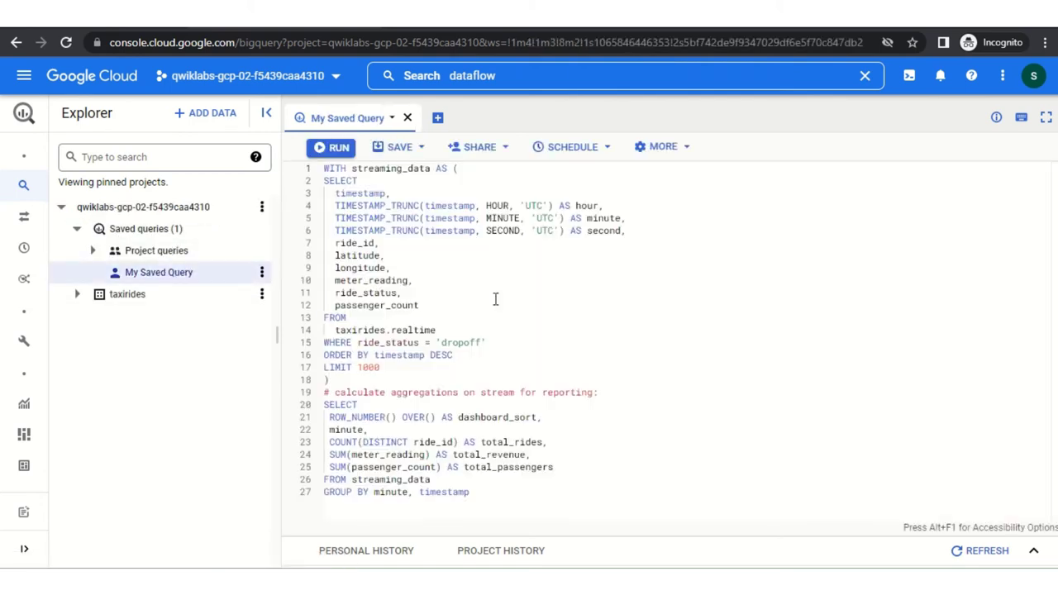
Run My Saved Query and explore its results with Data Studio.
click(336, 147)
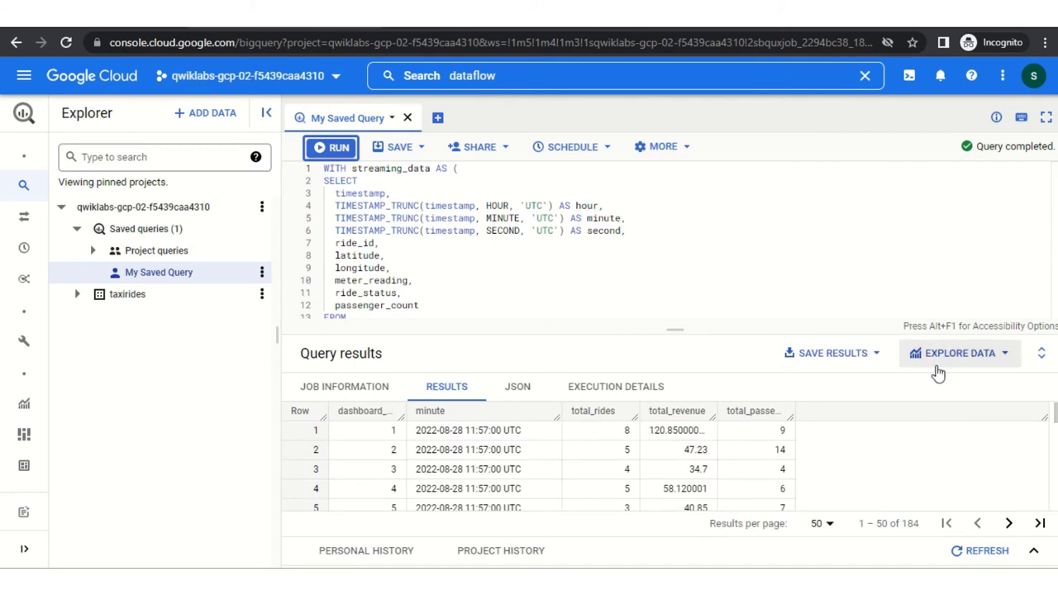
click(1002, 354)
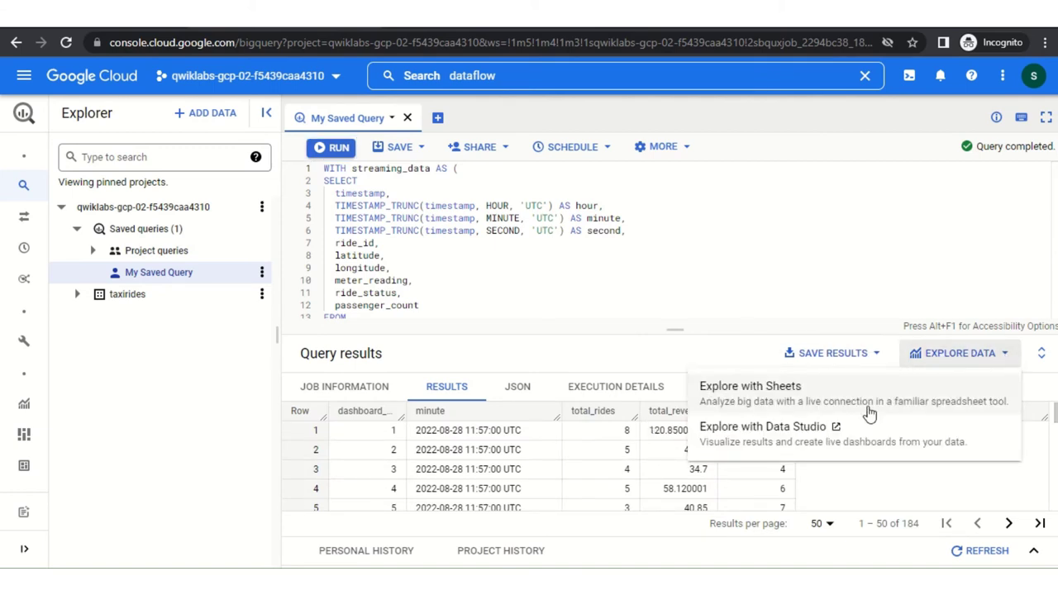
click(781, 438)
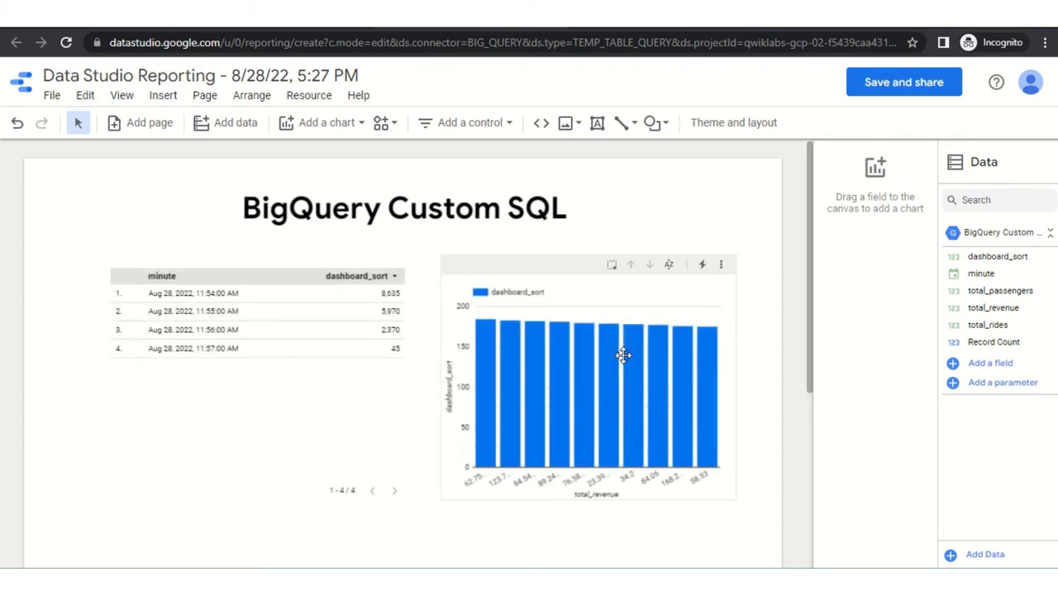
Change the report's bar chart to a combo chart with columns and a line, and replace its date range dimension with dashboard_sort.
click(517, 270)
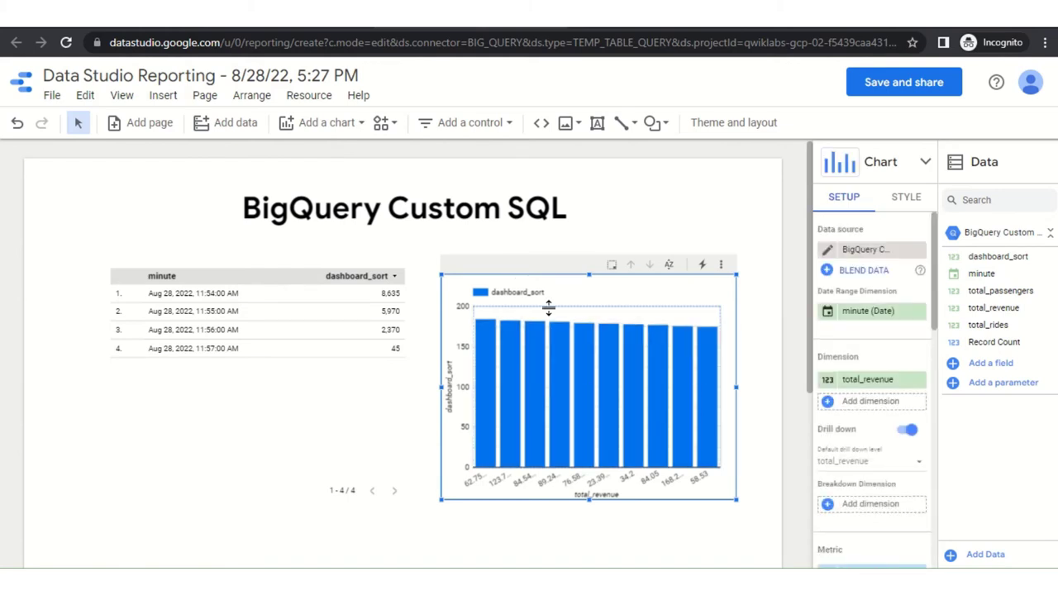
click(878, 163)
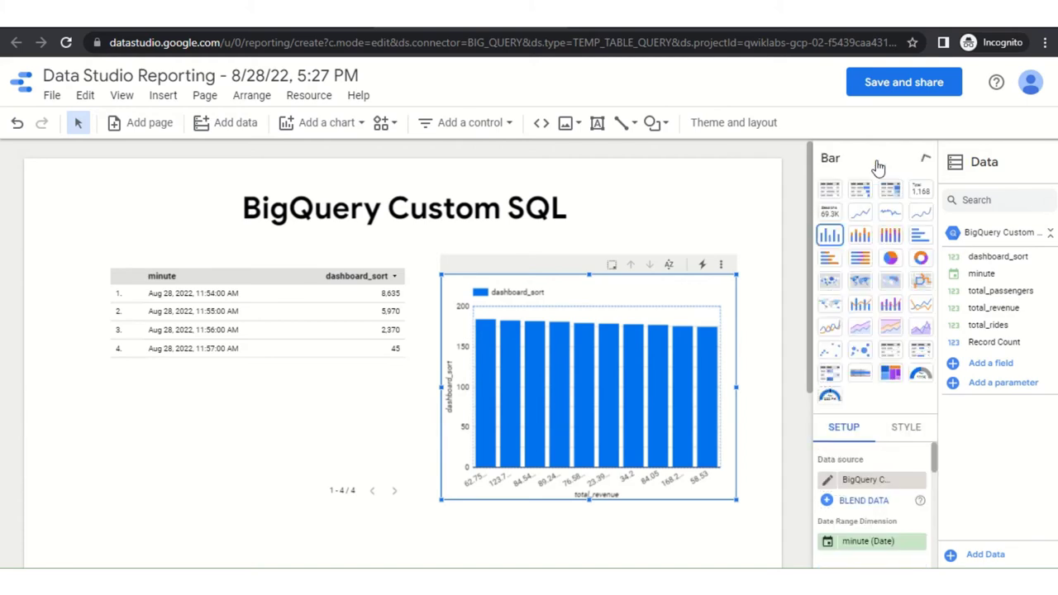
click(860, 307)
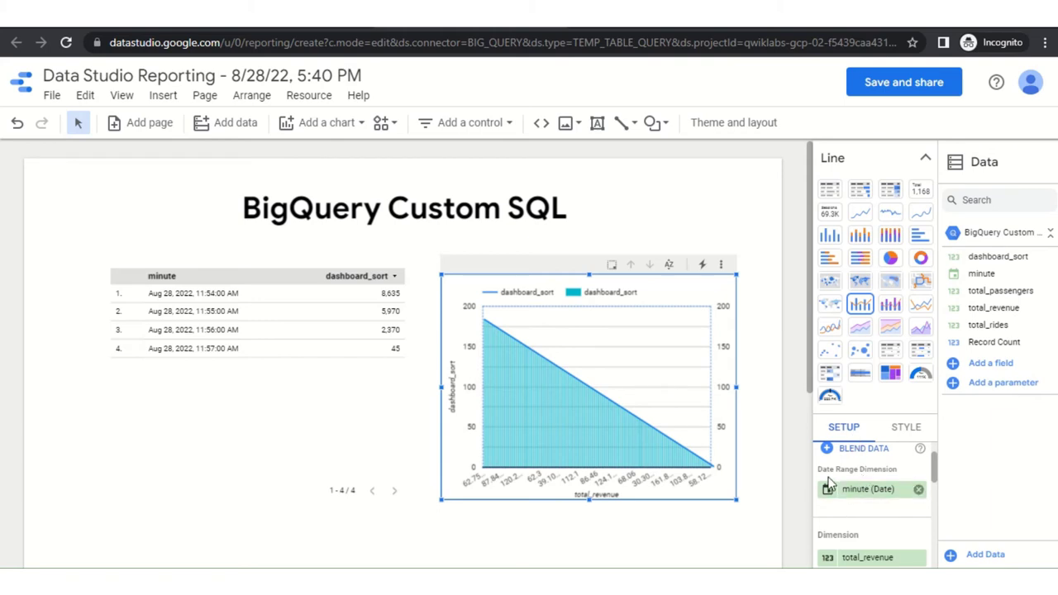
click(919, 490)
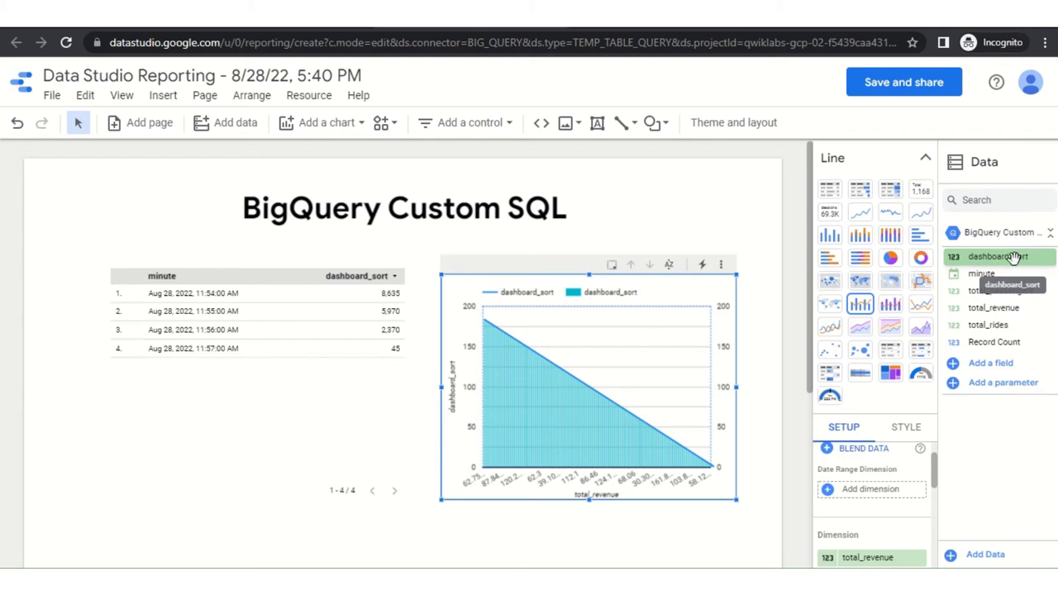
drag(1020, 257, 889, 493)
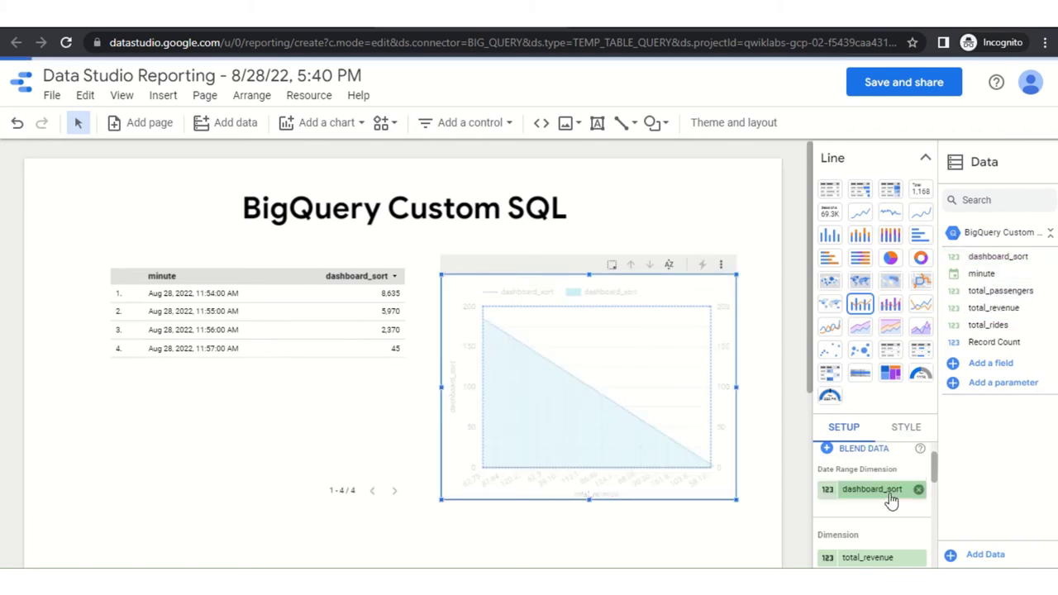